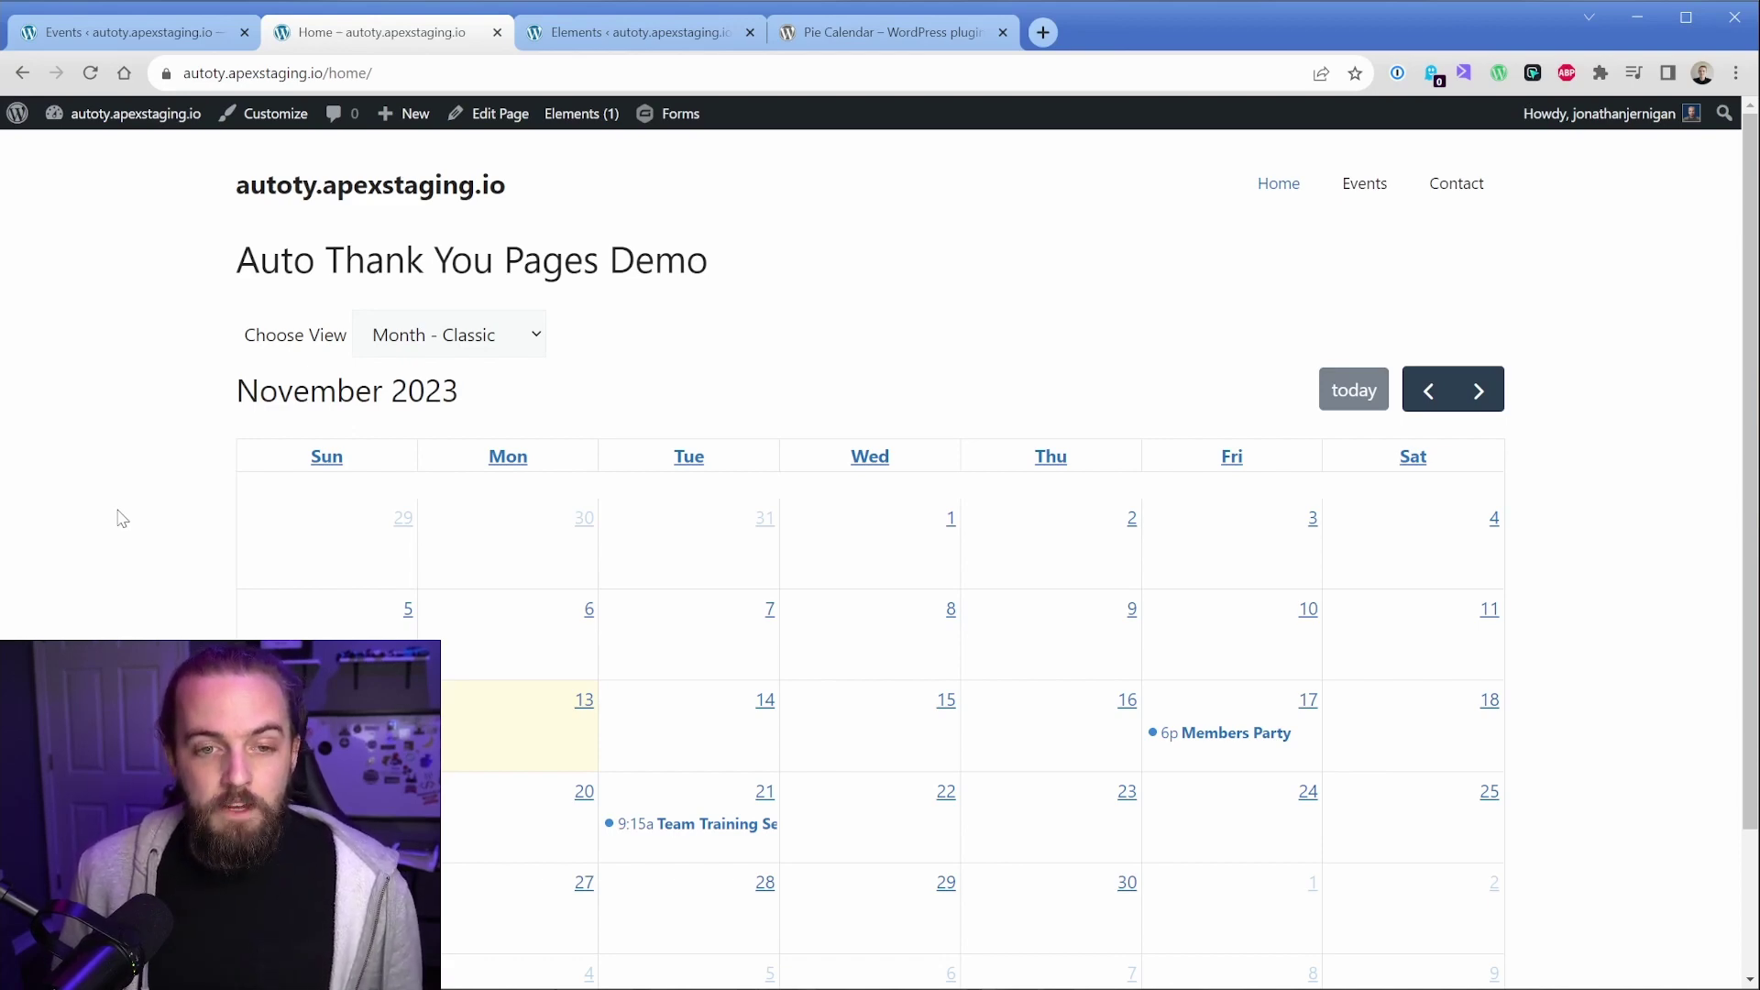
Scroll to the calendar and select the Team Training event on November 21.
{"action": "scroll", "coordinate": [146, 506], "scroll_direction": "down", "scroll_amount": 2}
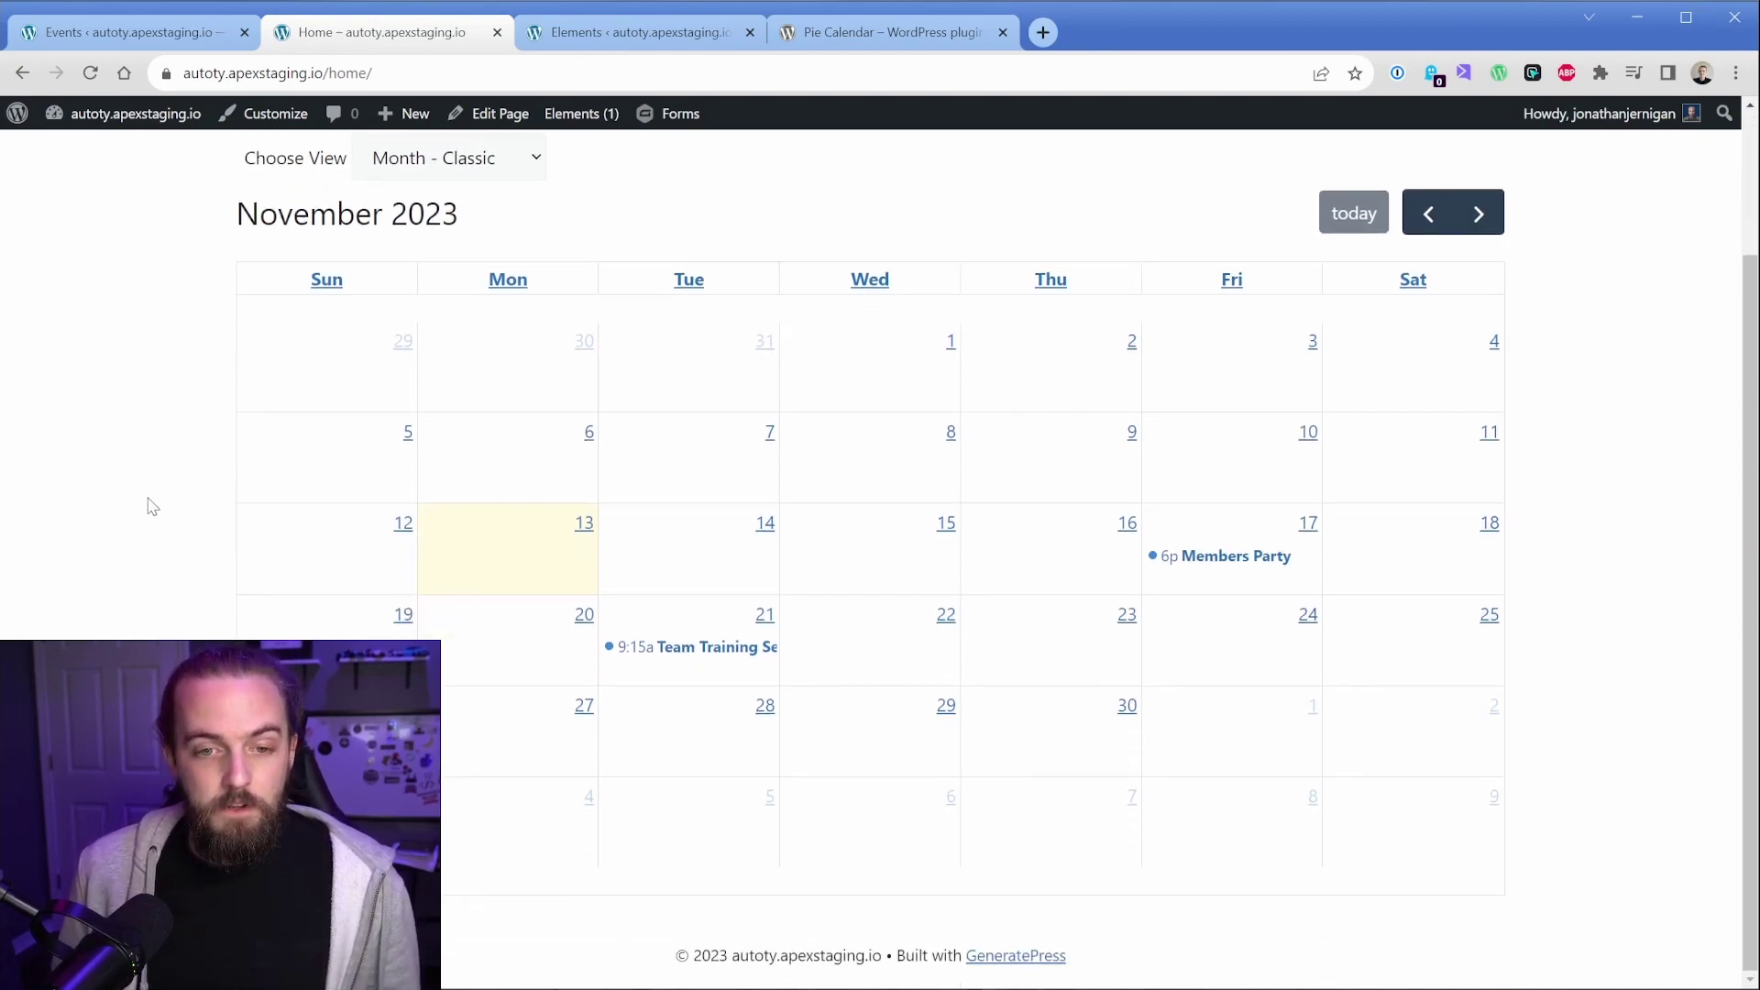
{"action": "left_click", "coordinate": [710, 657]}
Go to the Team Training Session page and click into the Register form's First Name field.
{"action": "left_click", "coordinate": [741, 726]}
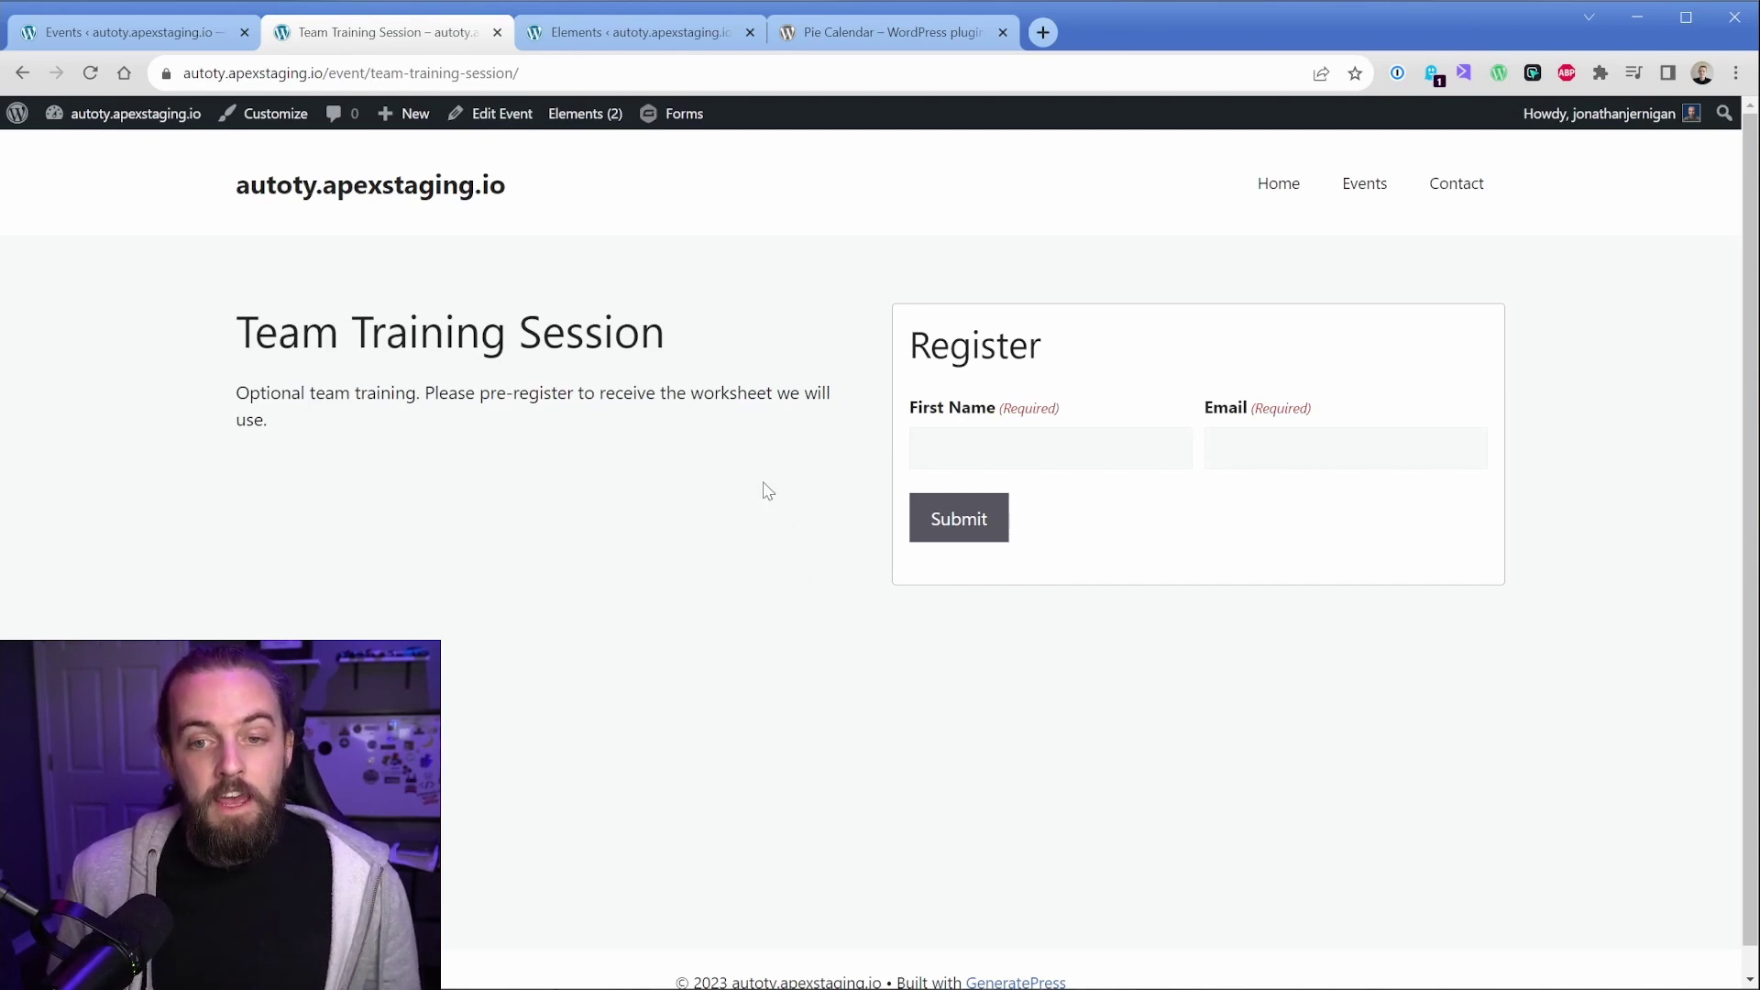
{"action": "left_click", "coordinate": [963, 449]}
{"action": "left_click", "coordinate": [1095, 378]}
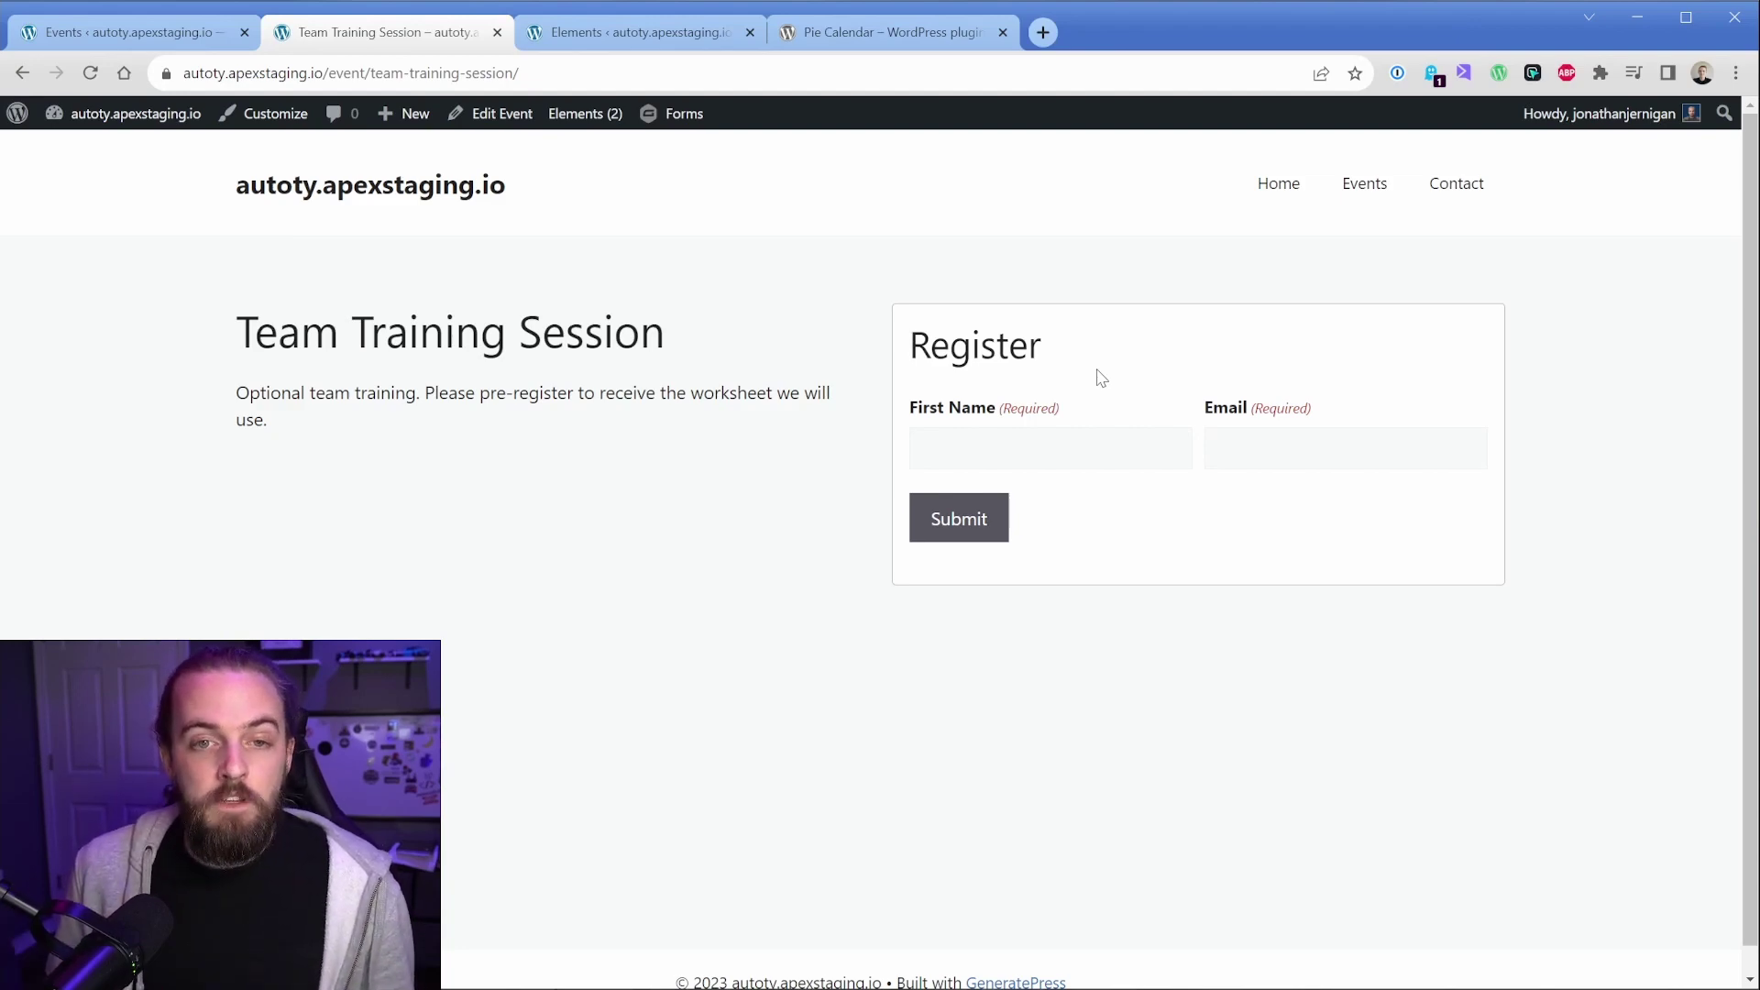
Open Events (Single) in a new tab and inspect its container, post title and Gravity Forms blocks in List View.
{"action": "middle_click", "coordinate": [596, 139]}
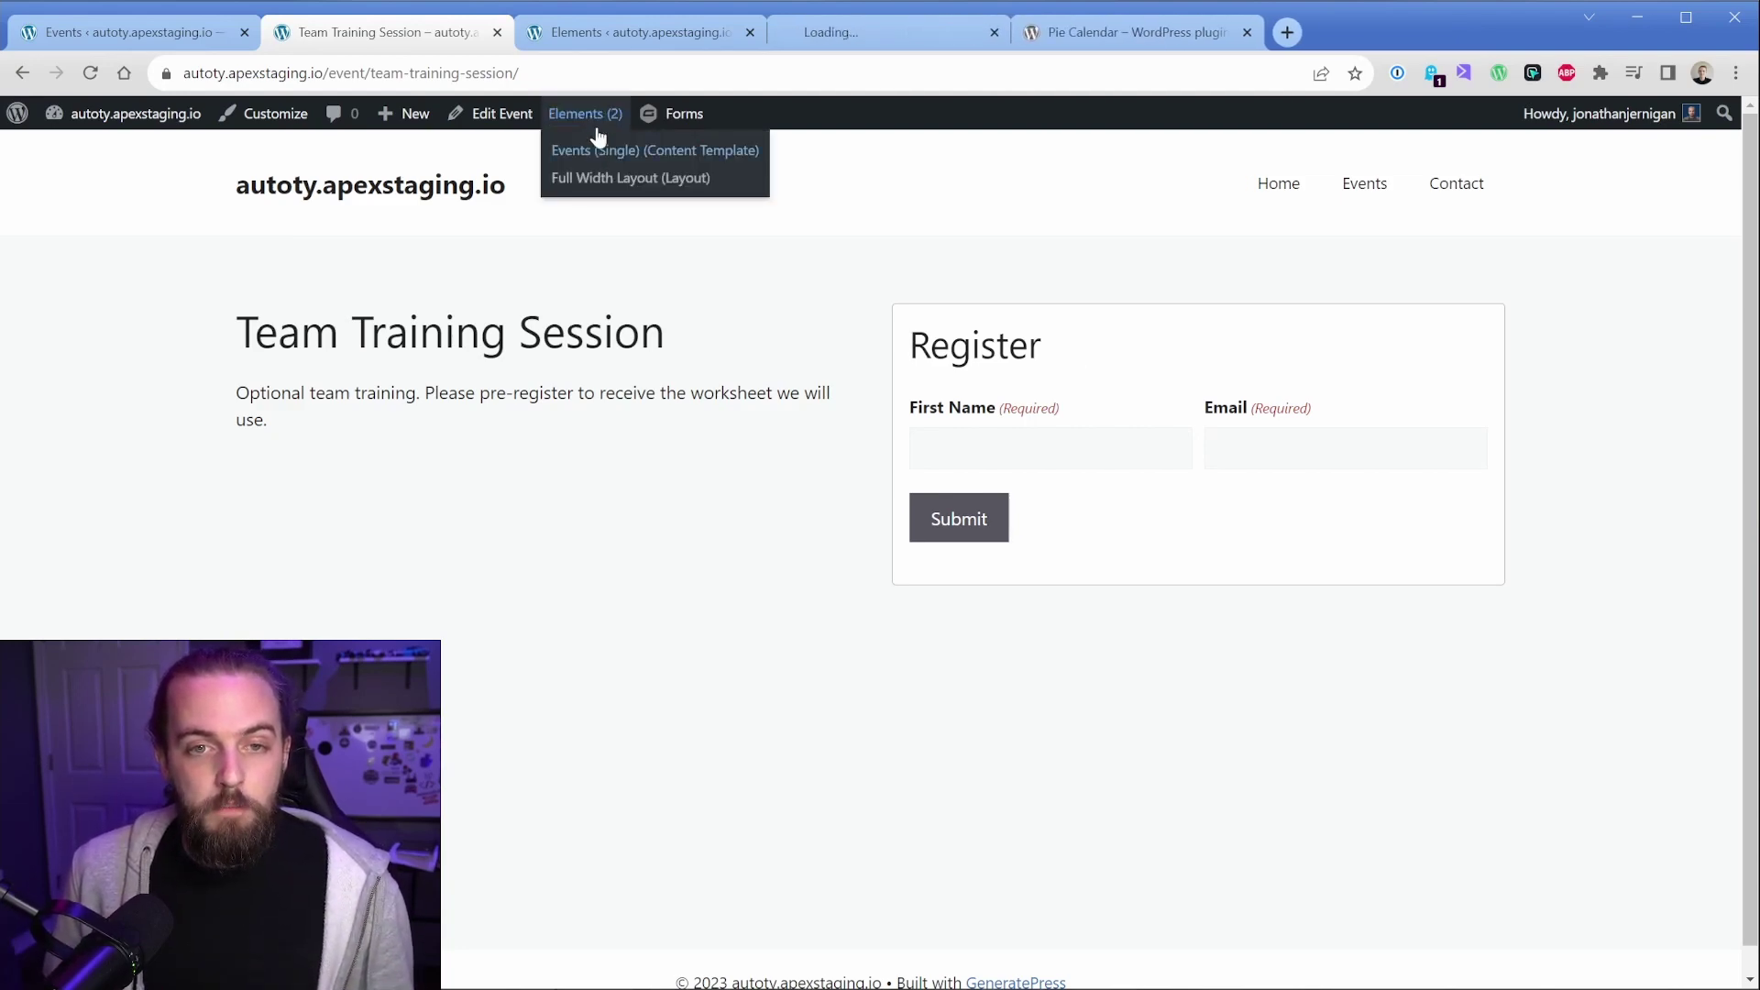
{"action": "left_click", "coordinate": [869, 41]}
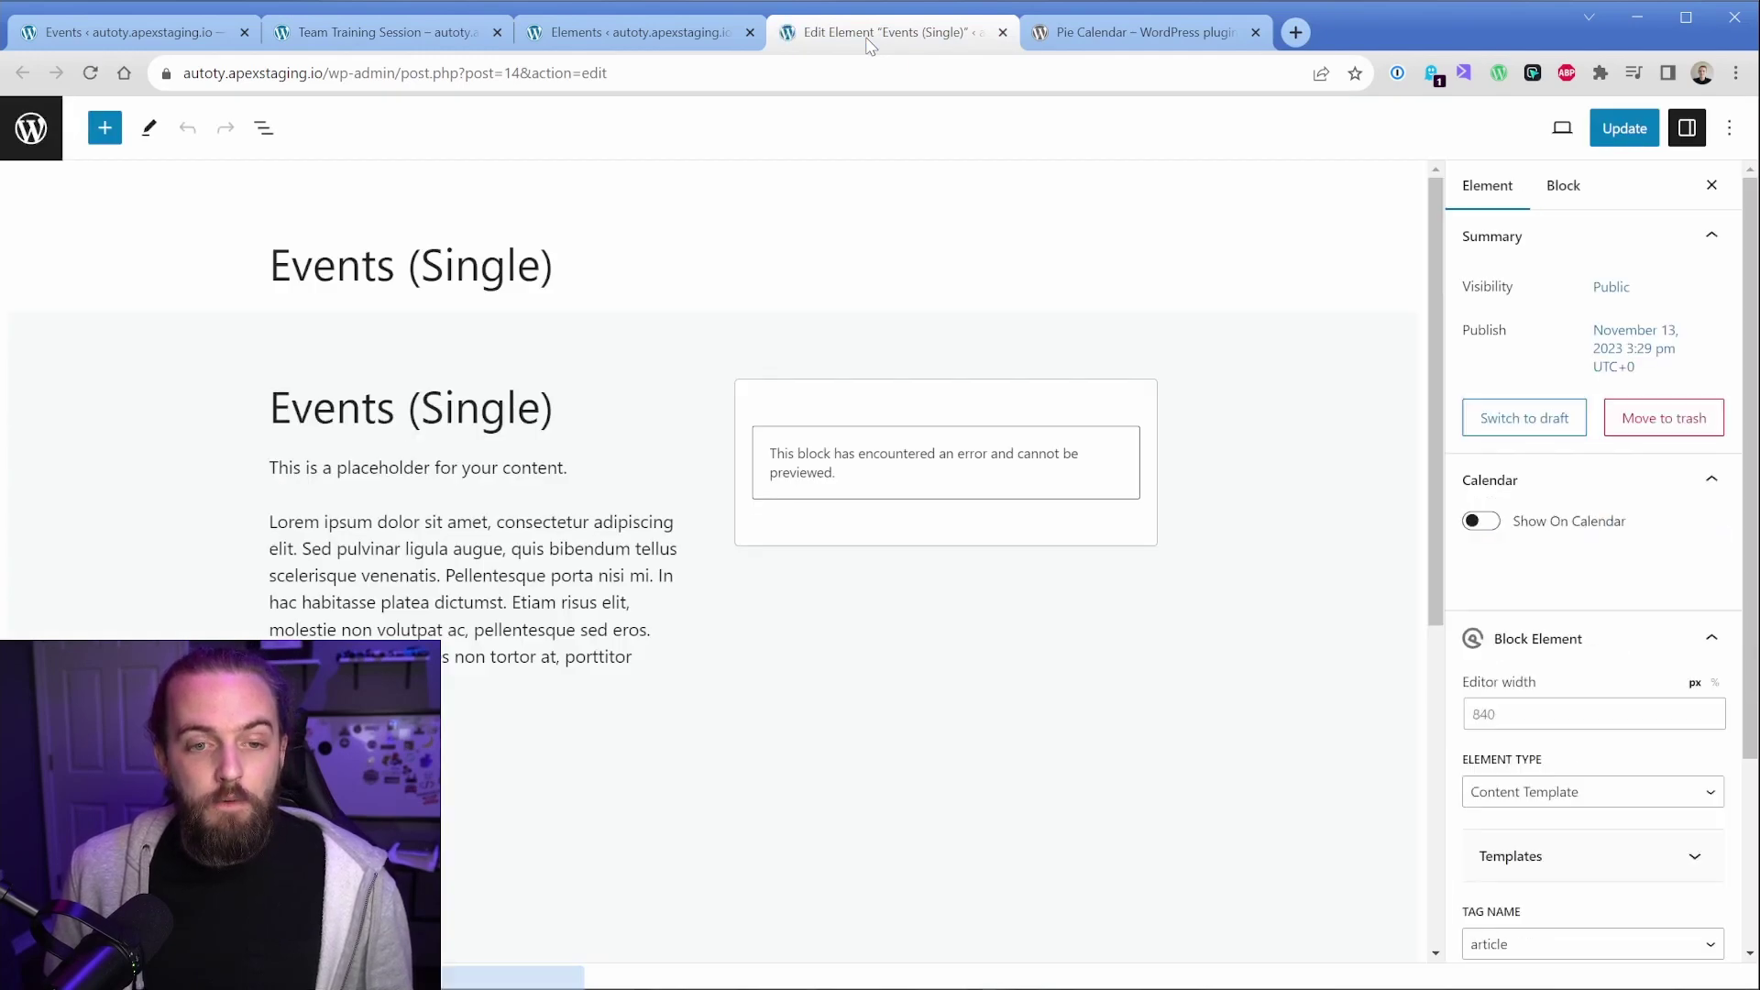
{"action": "left_click", "coordinate": [264, 128]}
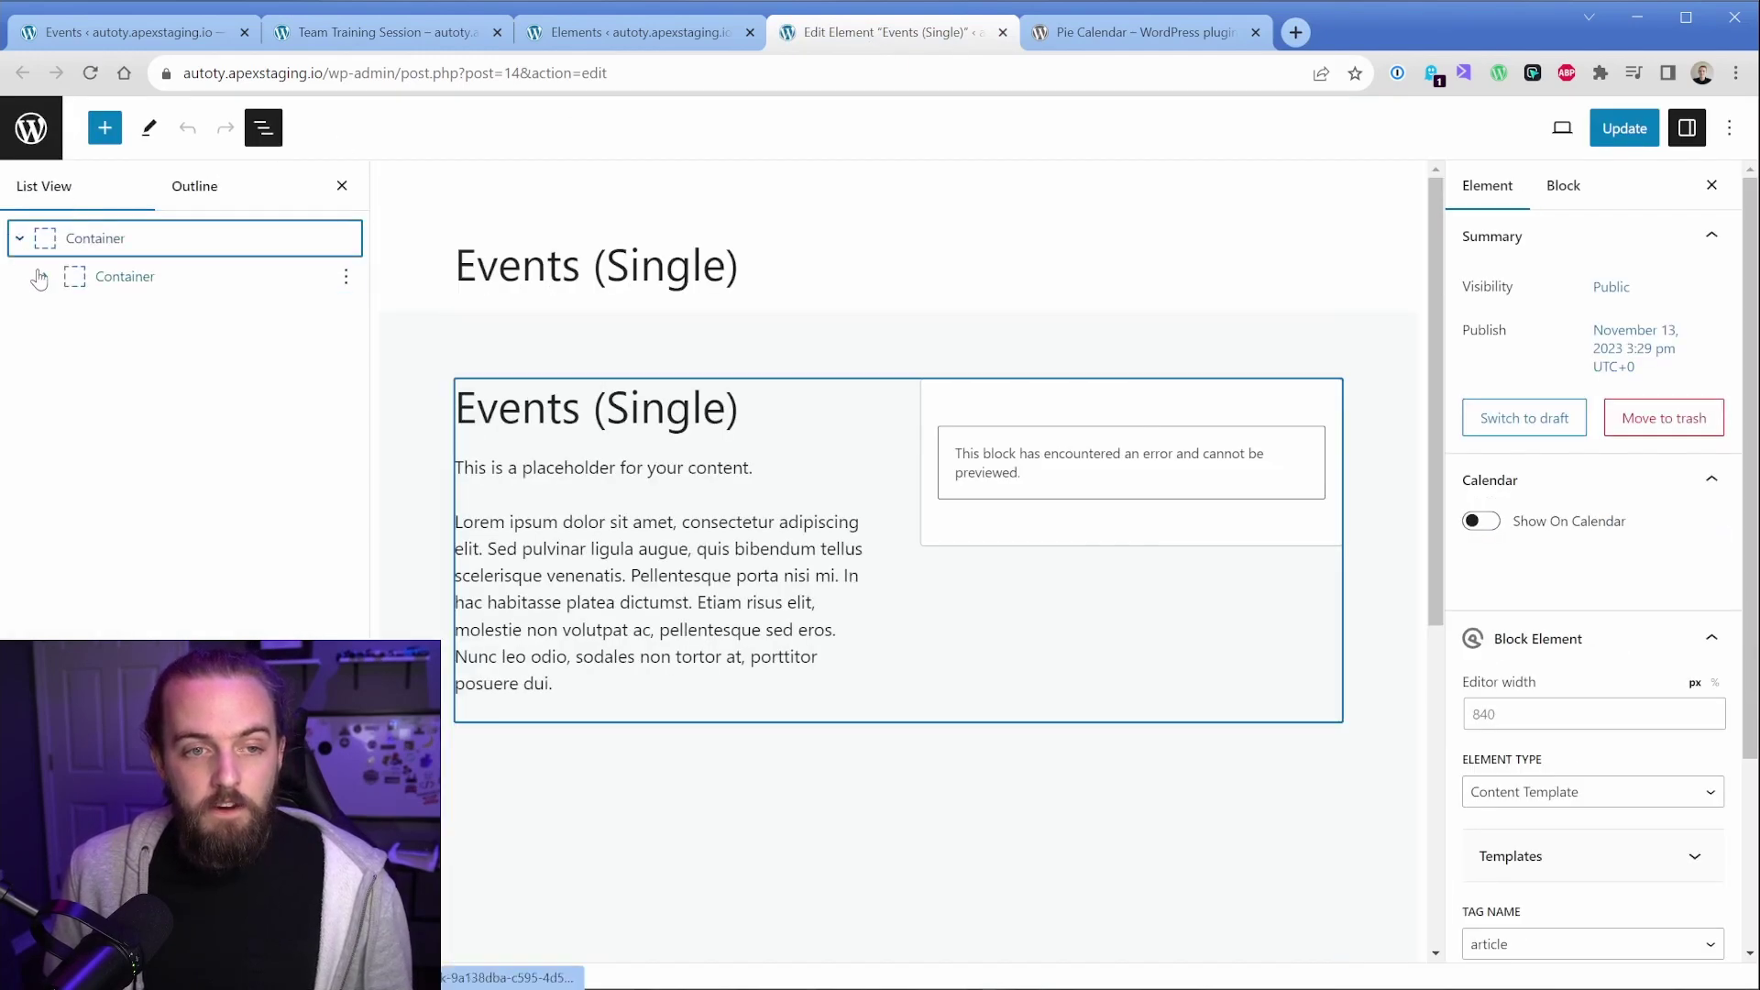
{"action": "left_click", "coordinate": [39, 278]}
{"action": "left_click", "coordinate": [131, 283]}
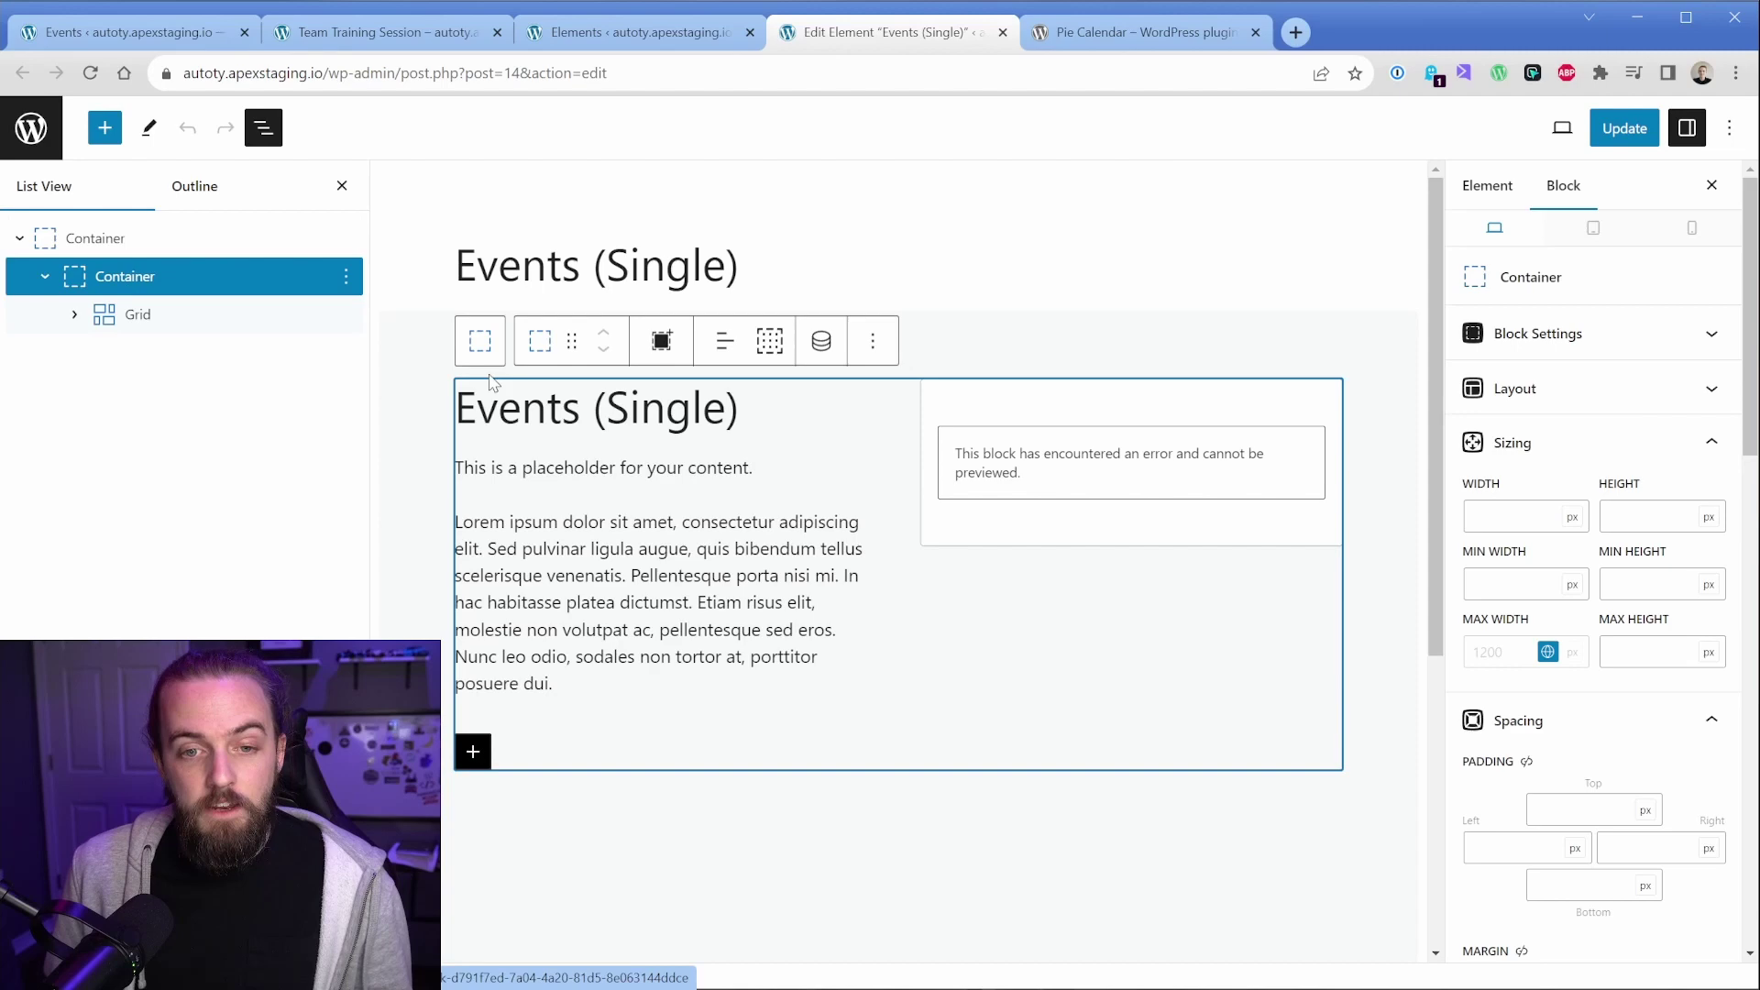
{"action": "left_click", "coordinate": [495, 403]}
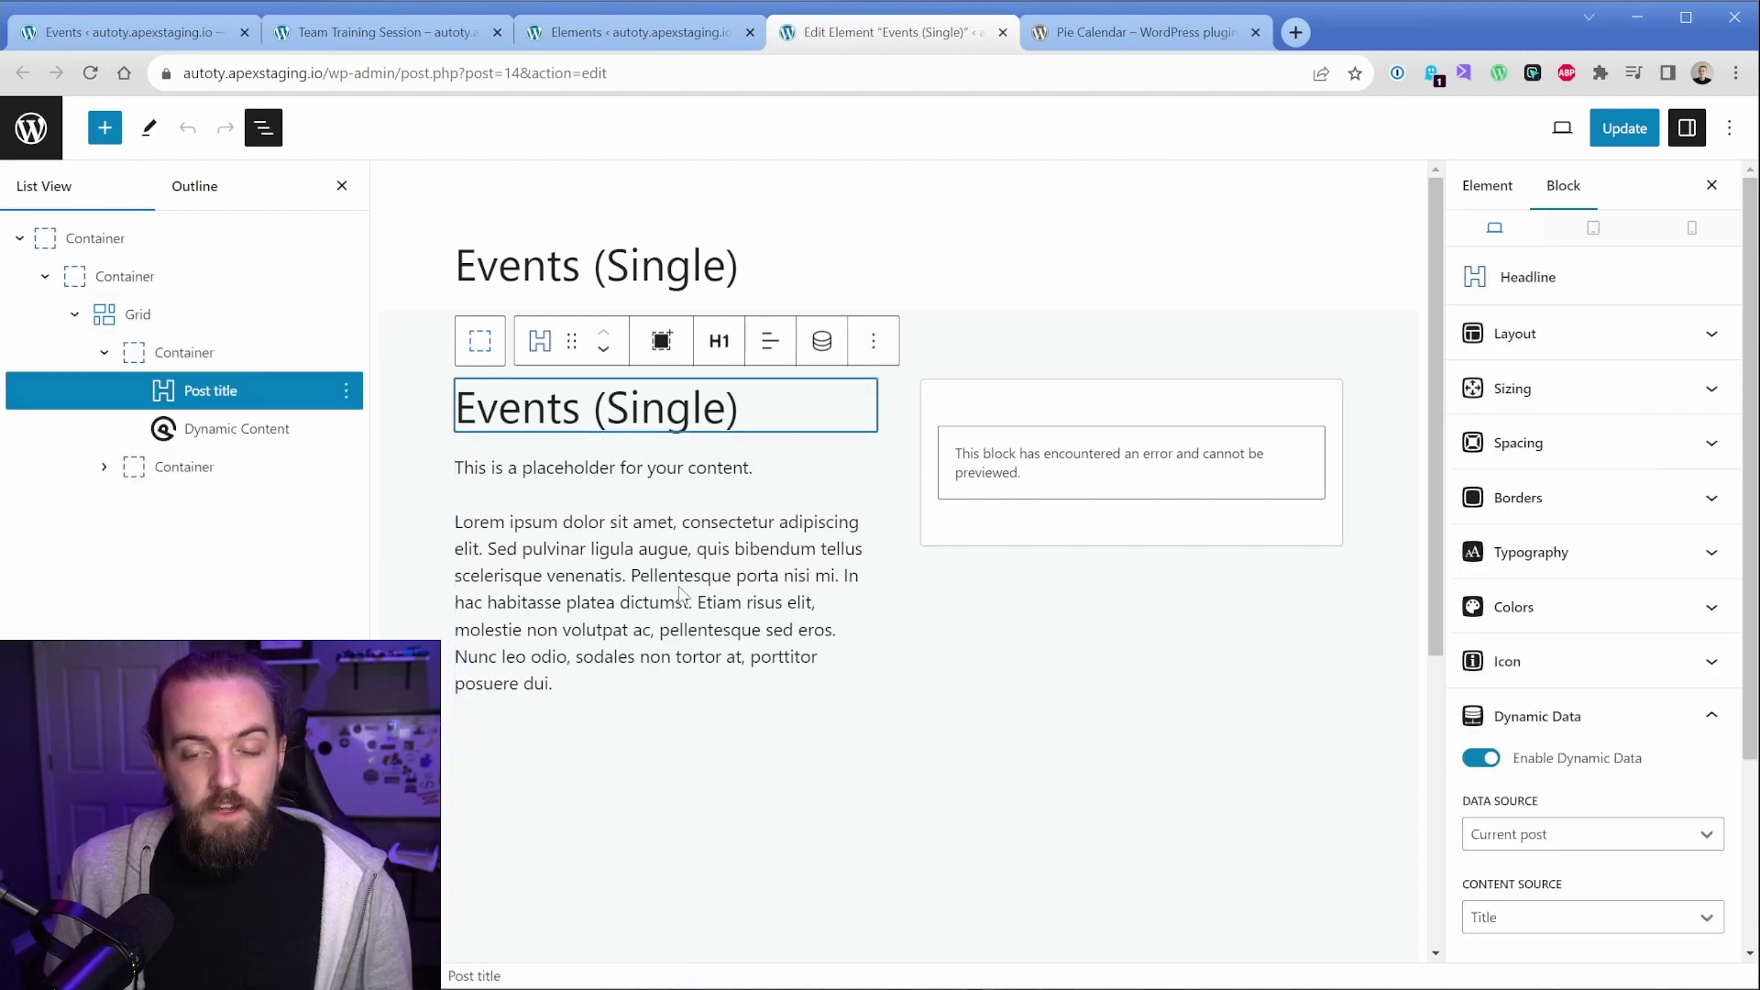
{"action": "left_click", "coordinate": [1062, 482]}
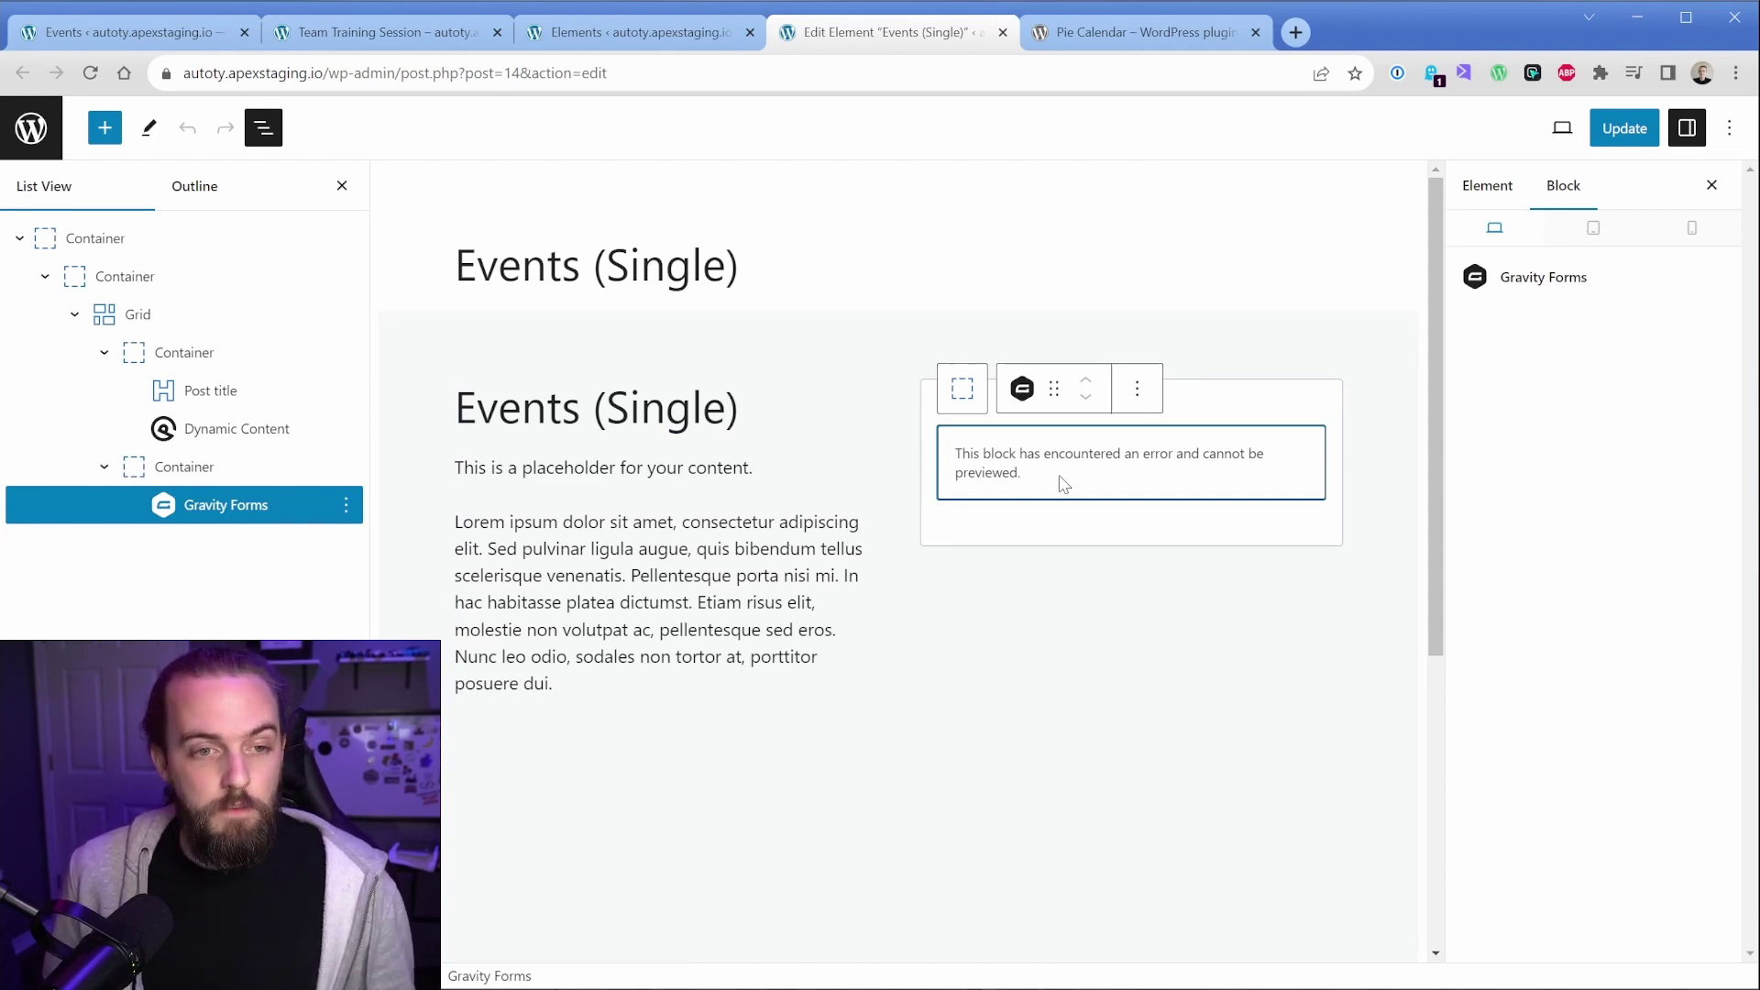
Insert a new container after the Grid block and add a headline inside it.
{"action": "left_click", "coordinate": [75, 315]}
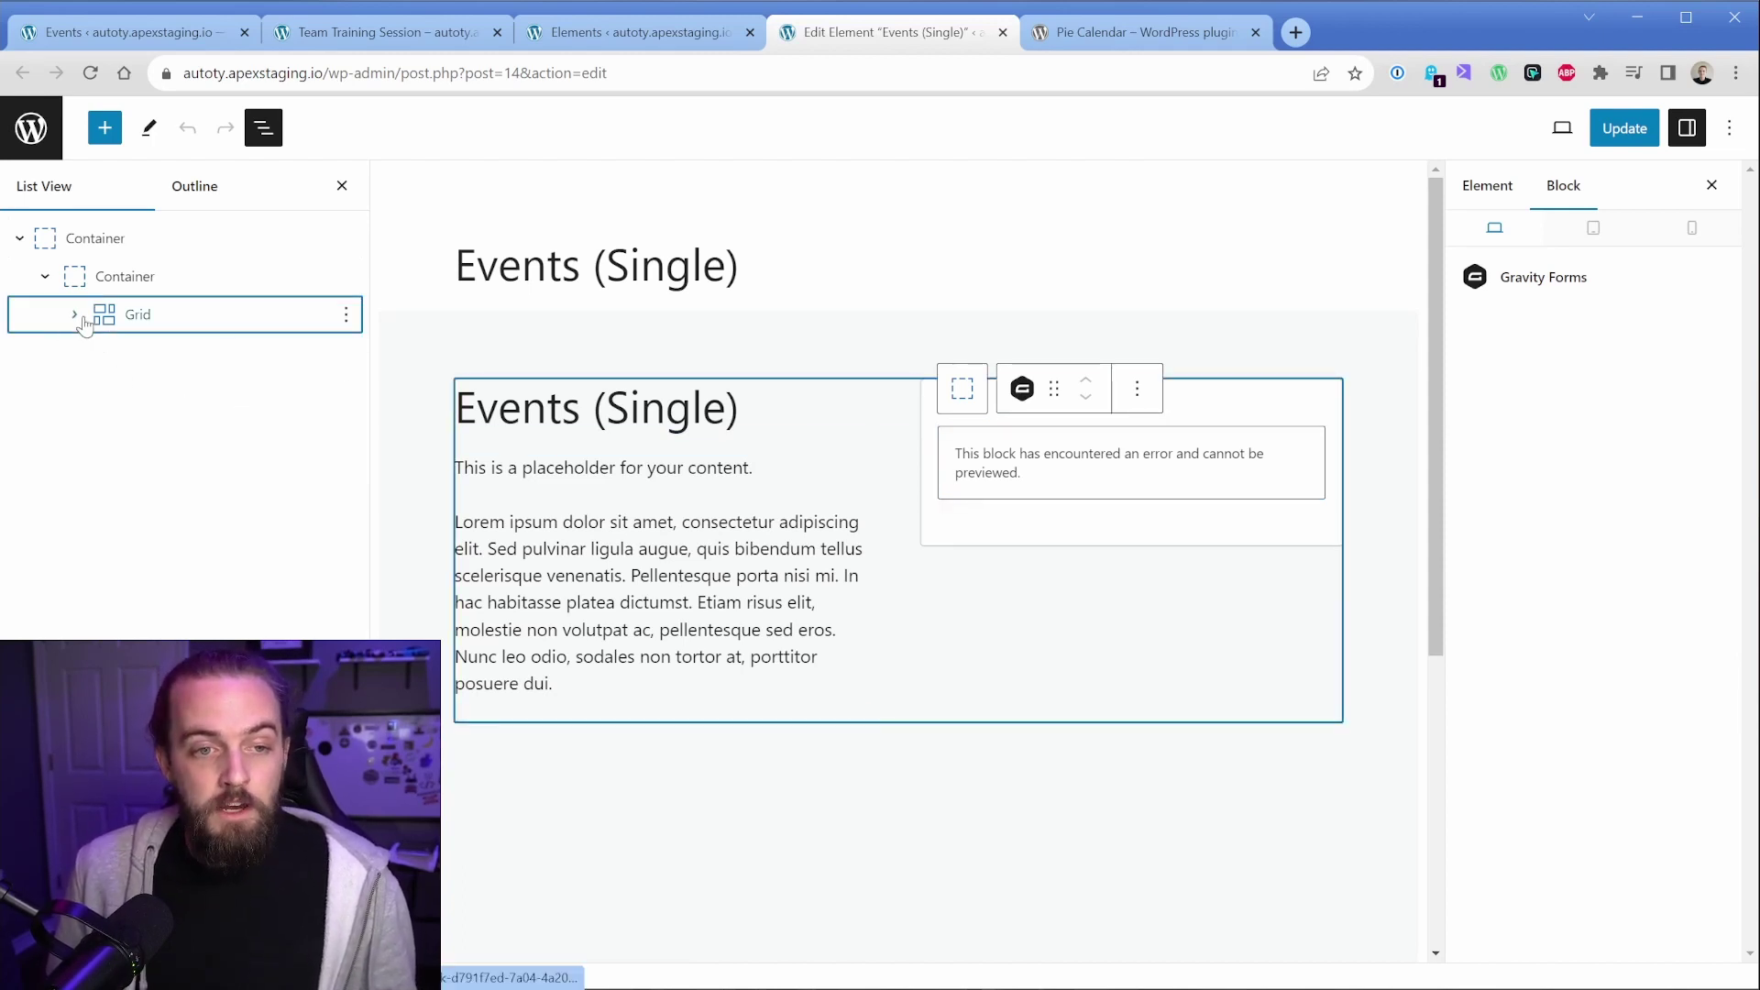
{"action": "left_click", "coordinate": [345, 314]}
{"action": "left_click", "coordinate": [376, 516]}
{"action": "type", "text": "/cont"}
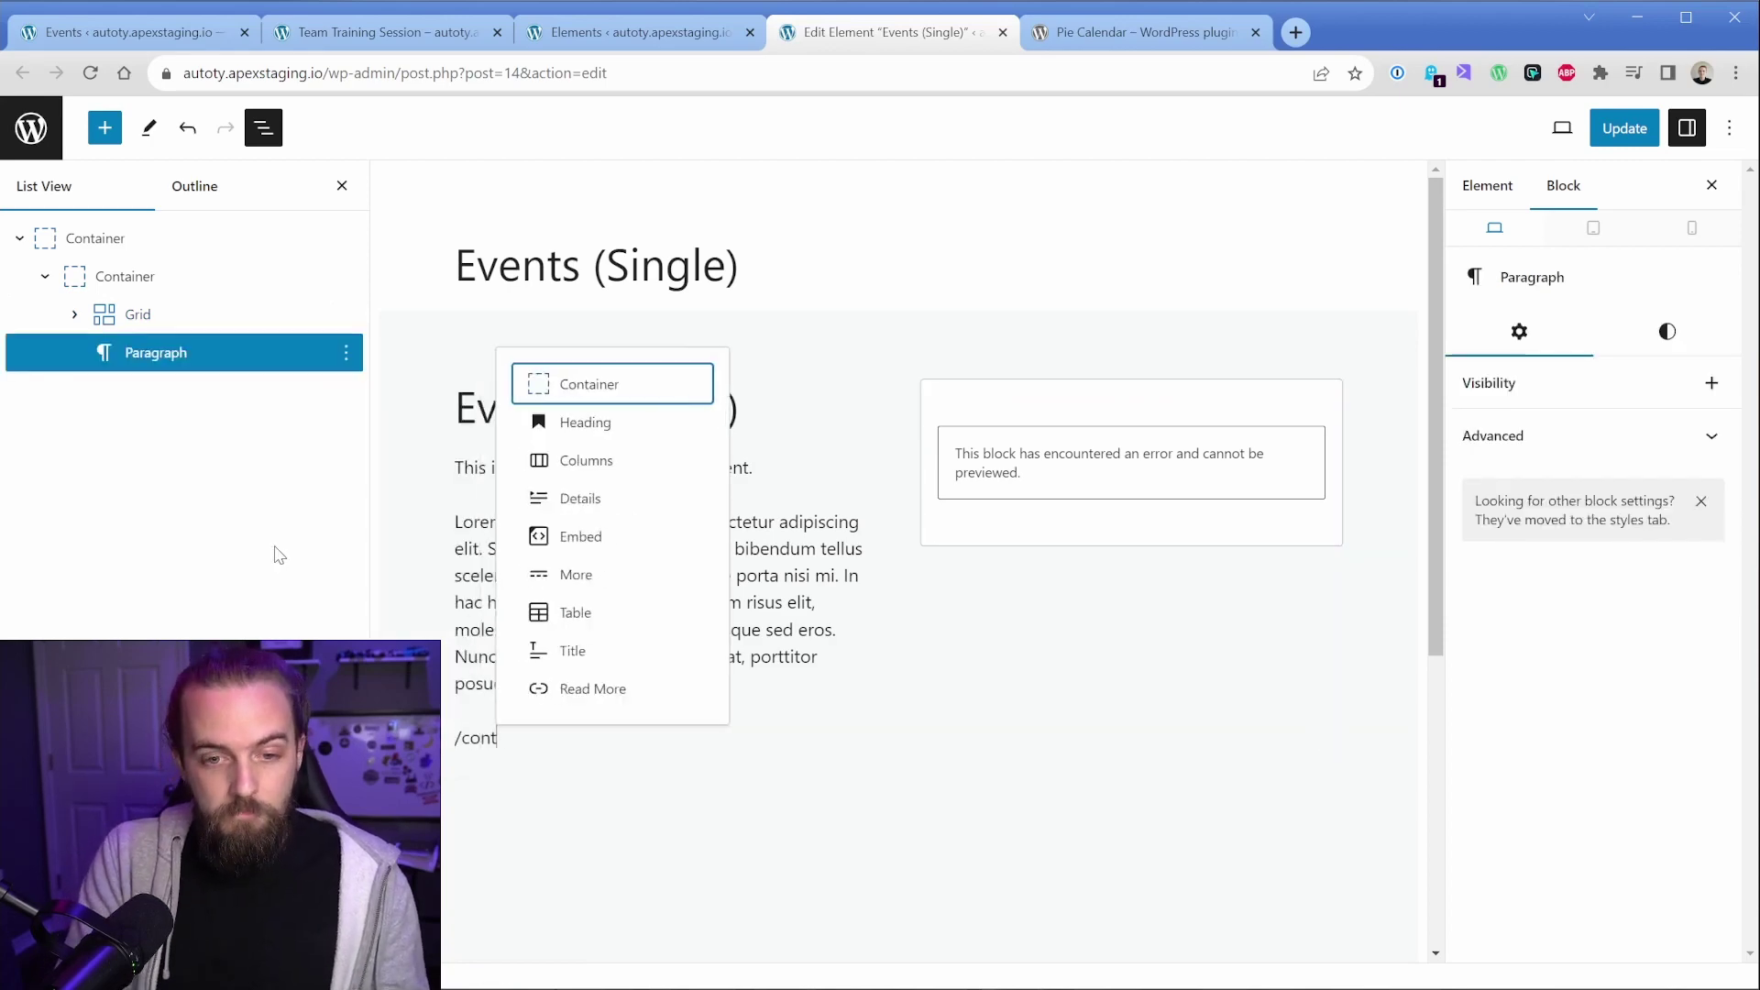
{"action": "key", "text": "Return"}
{"action": "left_click", "coordinate": [472, 742]}
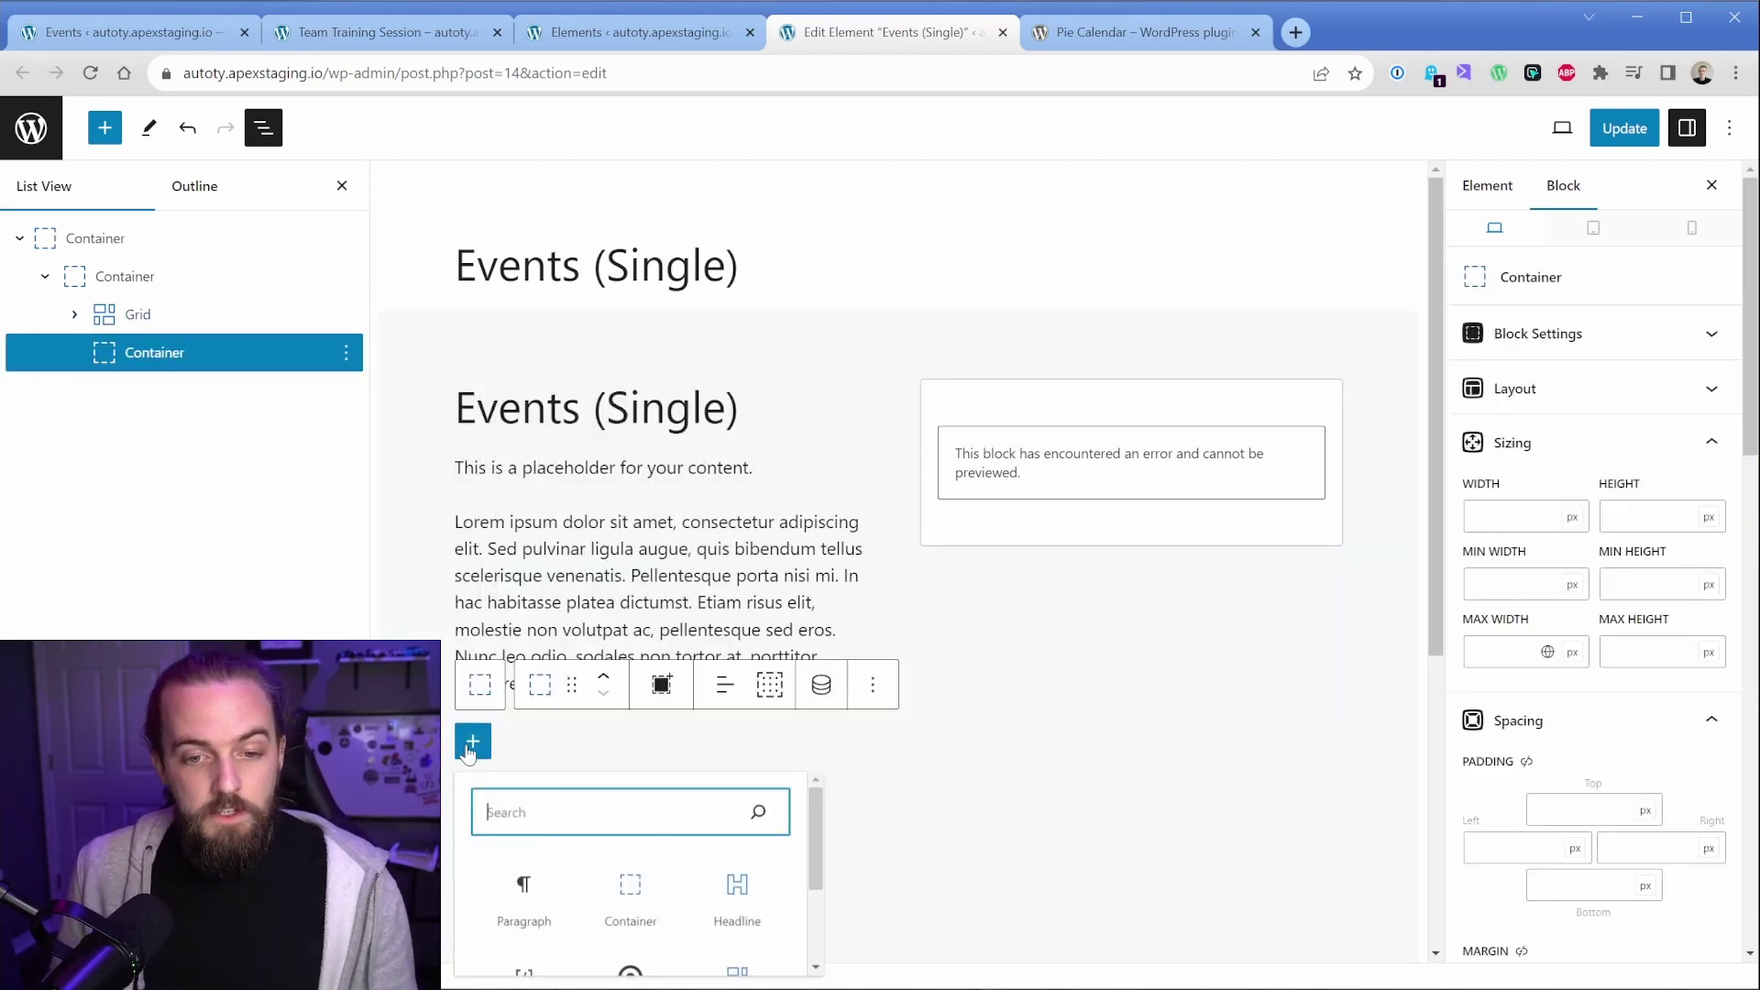
{"action": "left_click", "coordinate": [737, 894]}
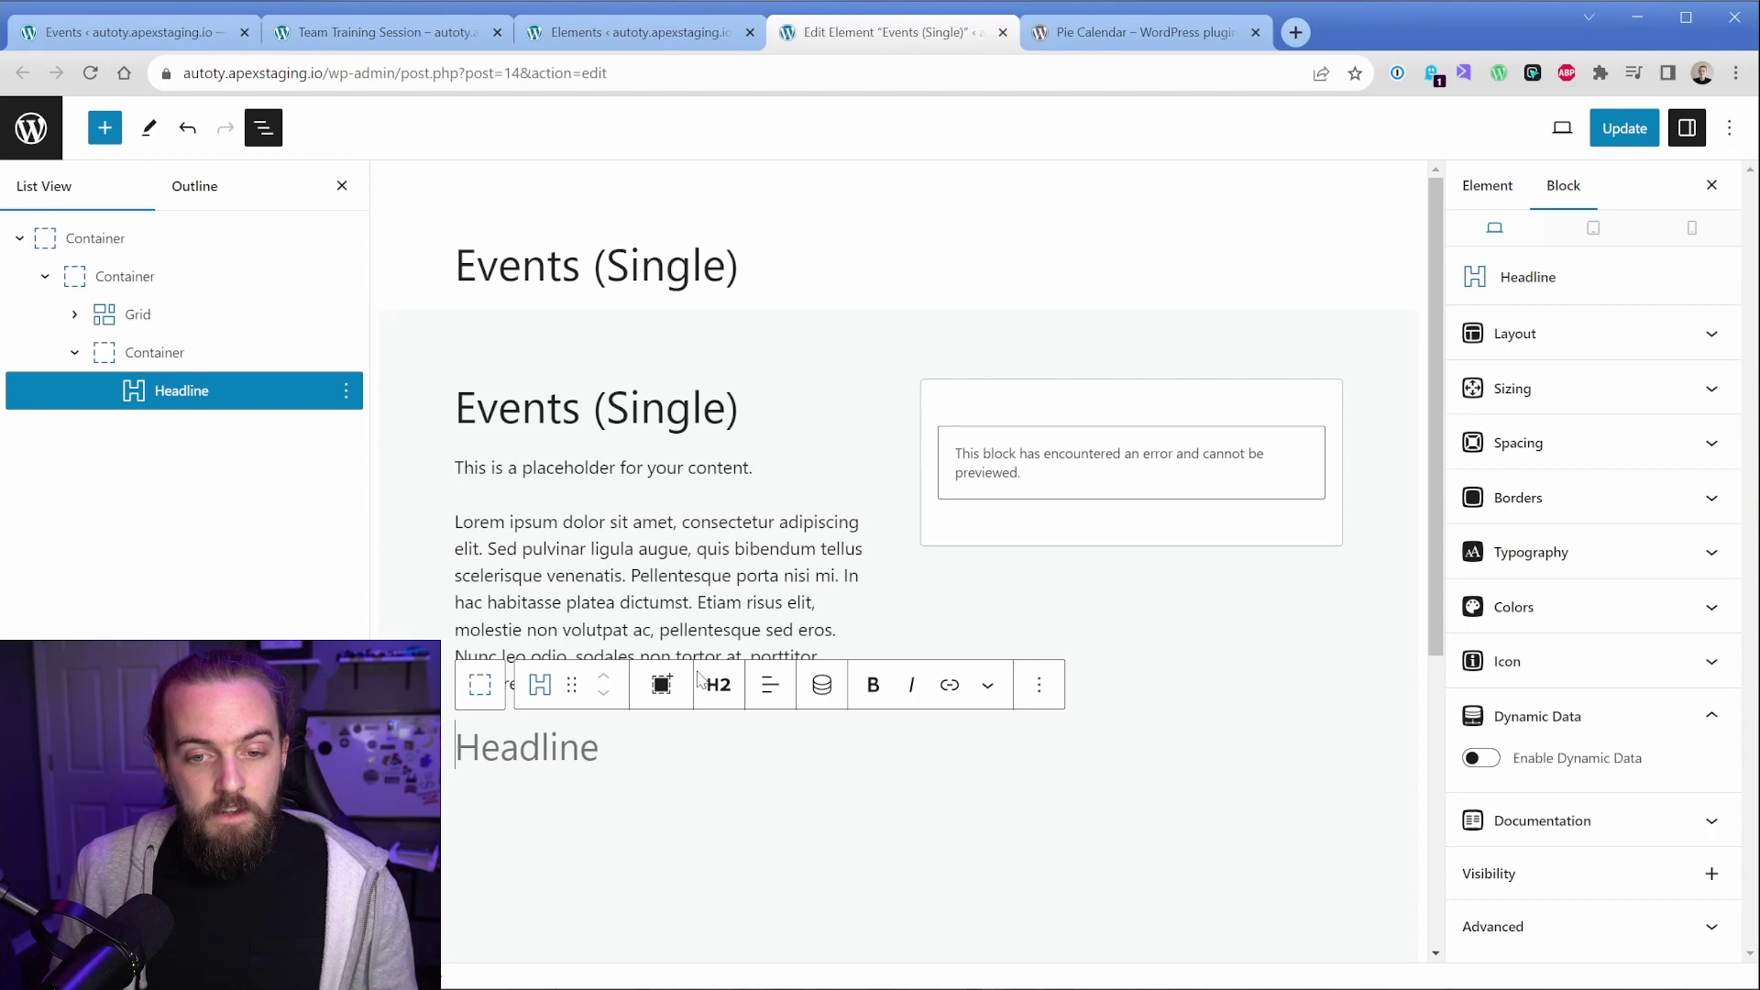
Set the headline text to 'Here's Your Asset'.
{"action": "left_click", "coordinate": [613, 749]}
{"action": "left_click", "coordinate": [612, 749]}
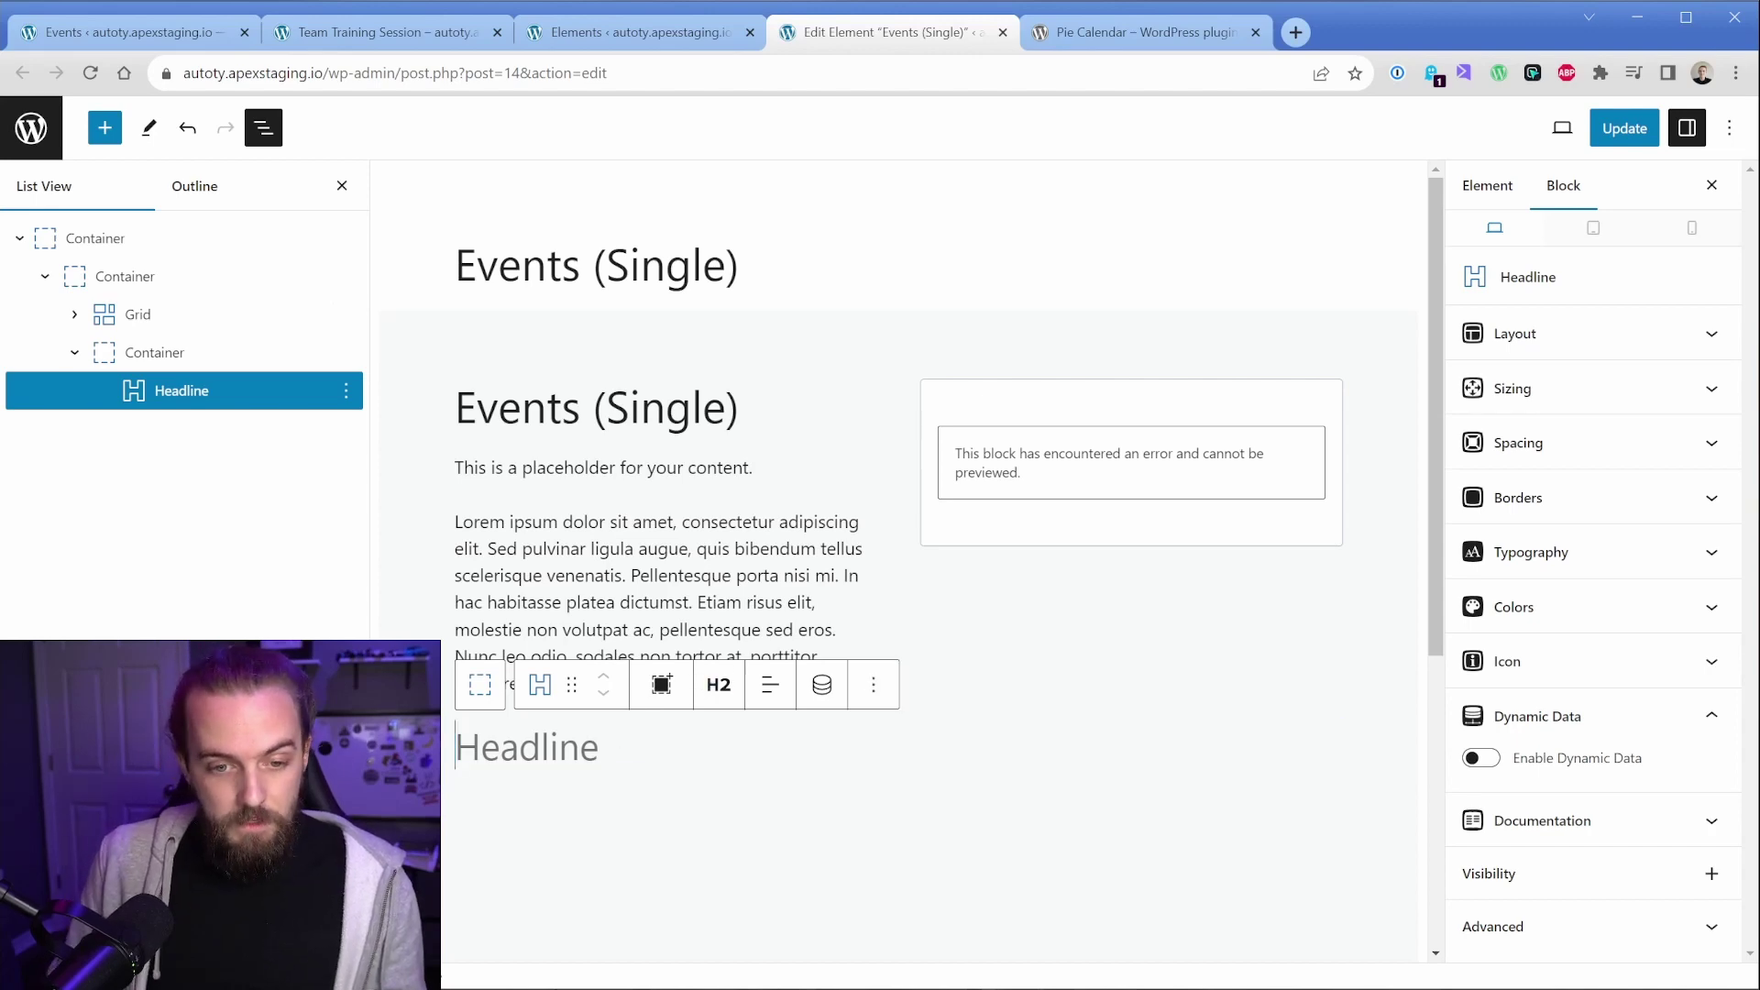
{"action": "type", "text": "Here's Your "}
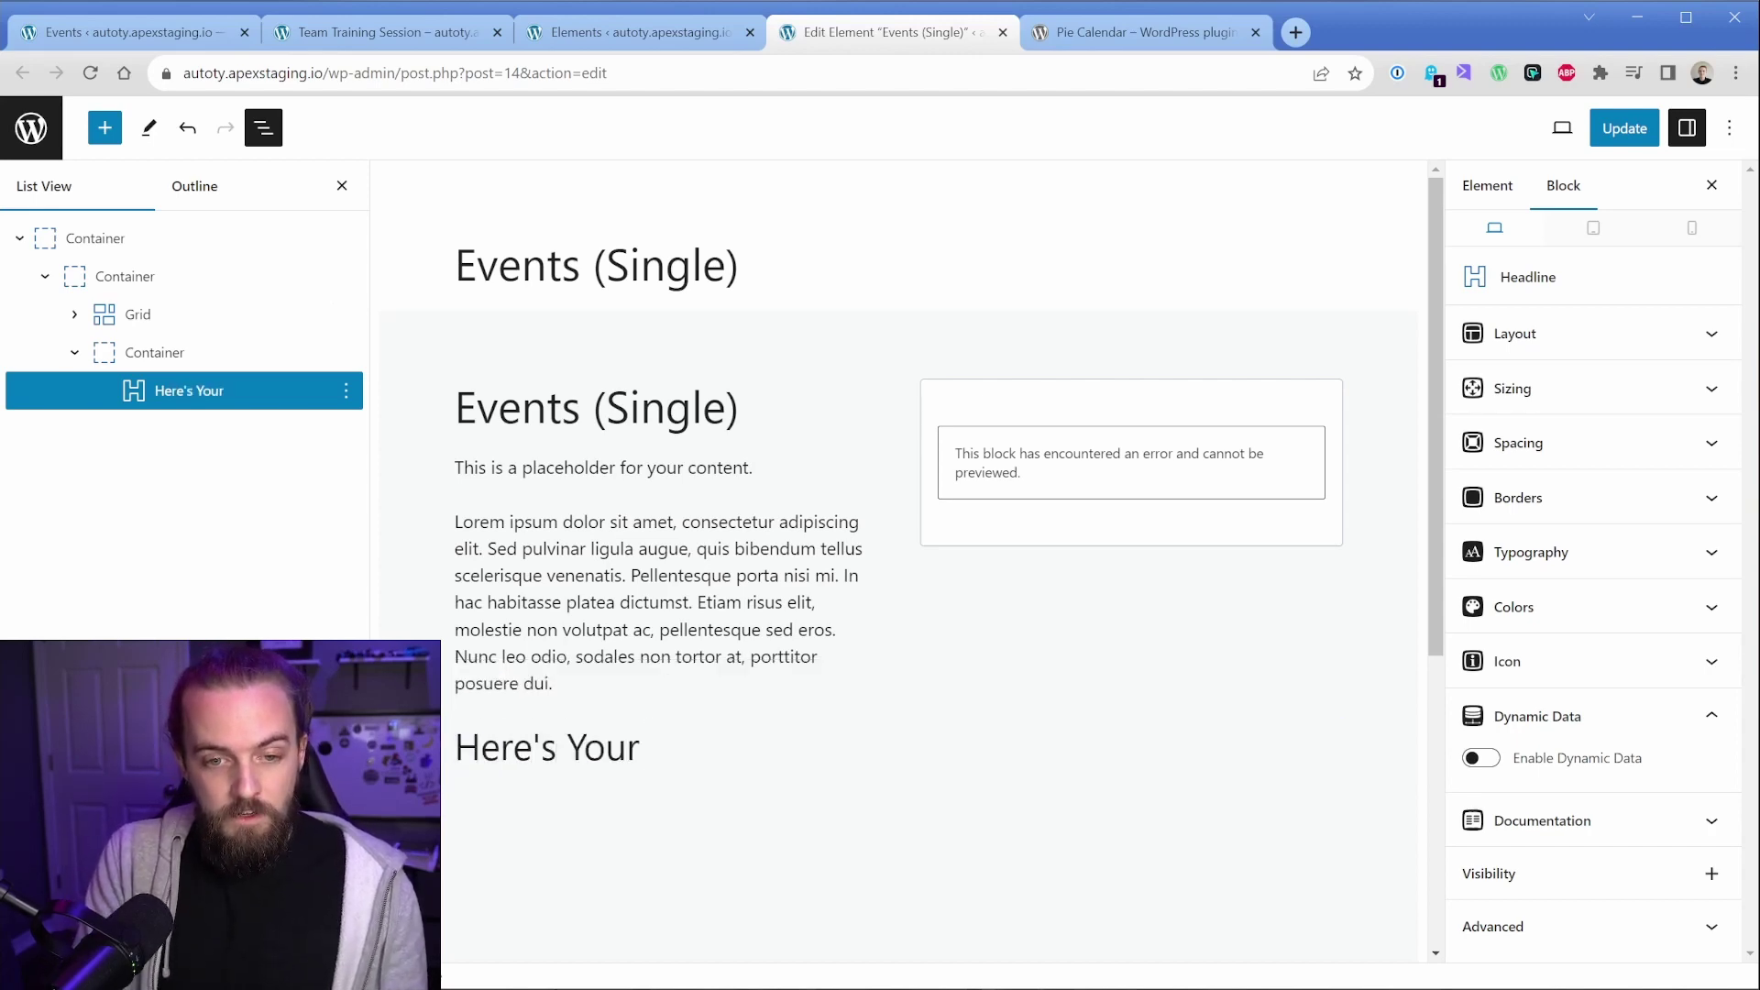
{"action": "type", "text": "Ticket"}
{"action": "key", "text": "ctrl+shift+Left"}
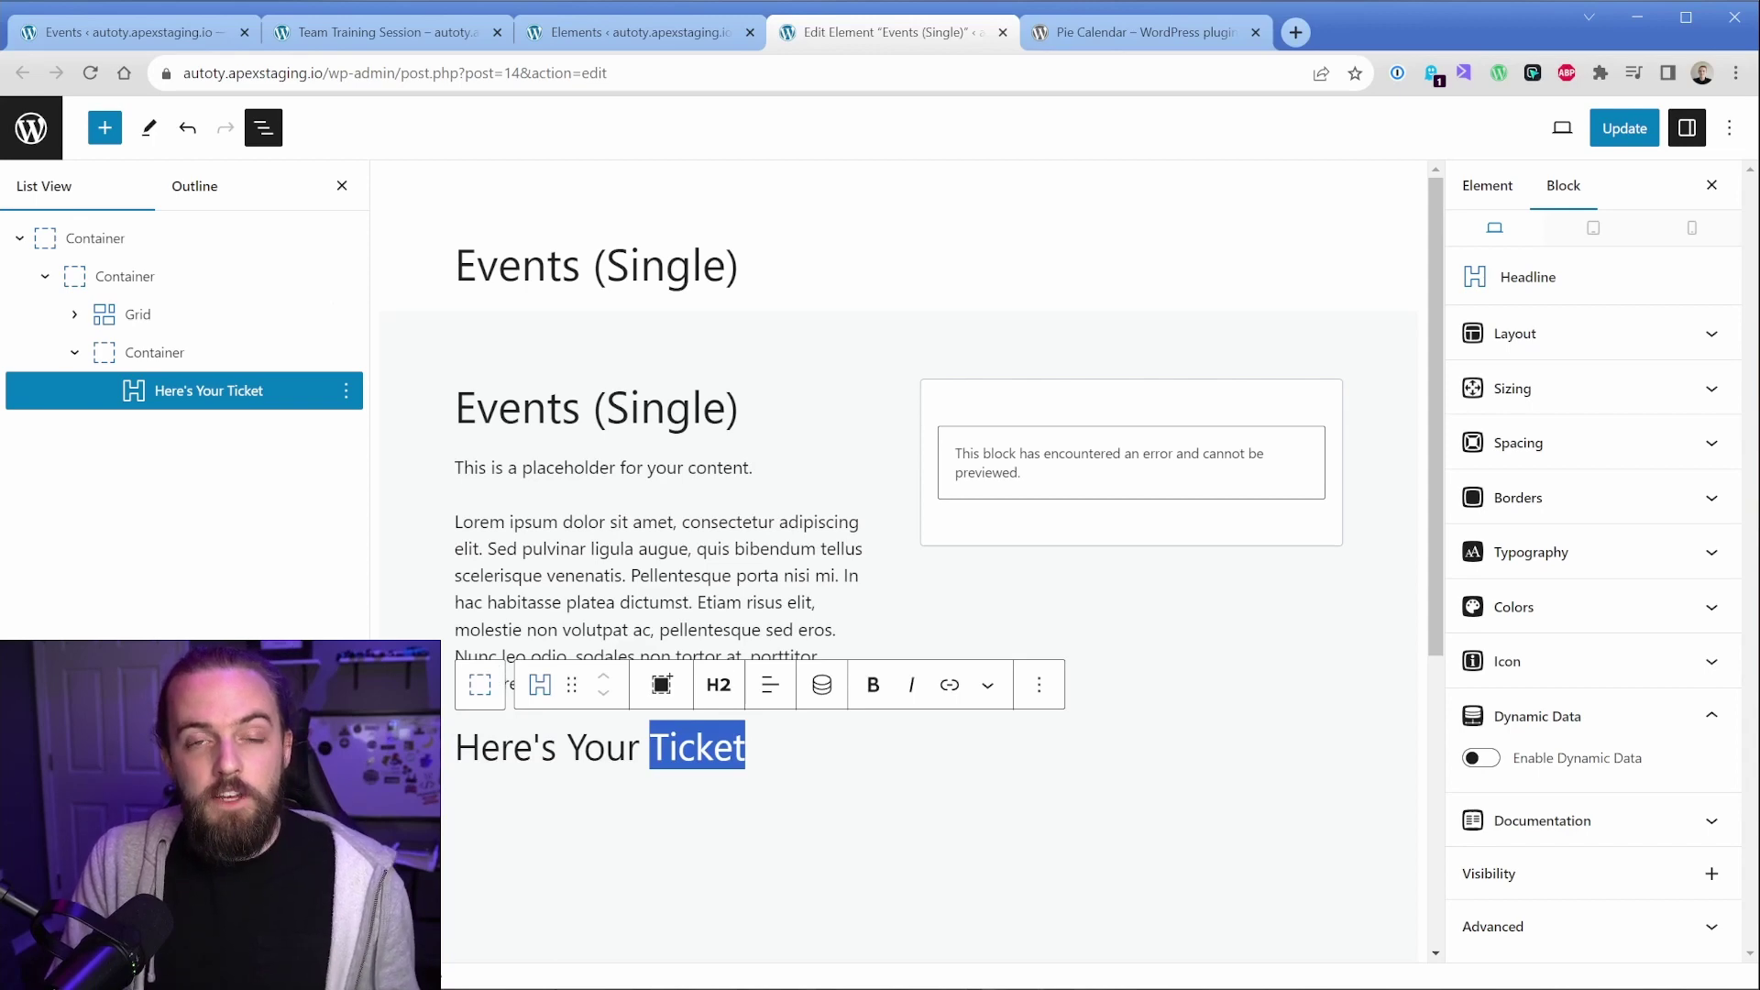
{"action": "type", "text": "Asset"}
Below the heading, add a placeholder paragraph and a Button labelled 'Download'.
{"action": "key", "text": "Return"}
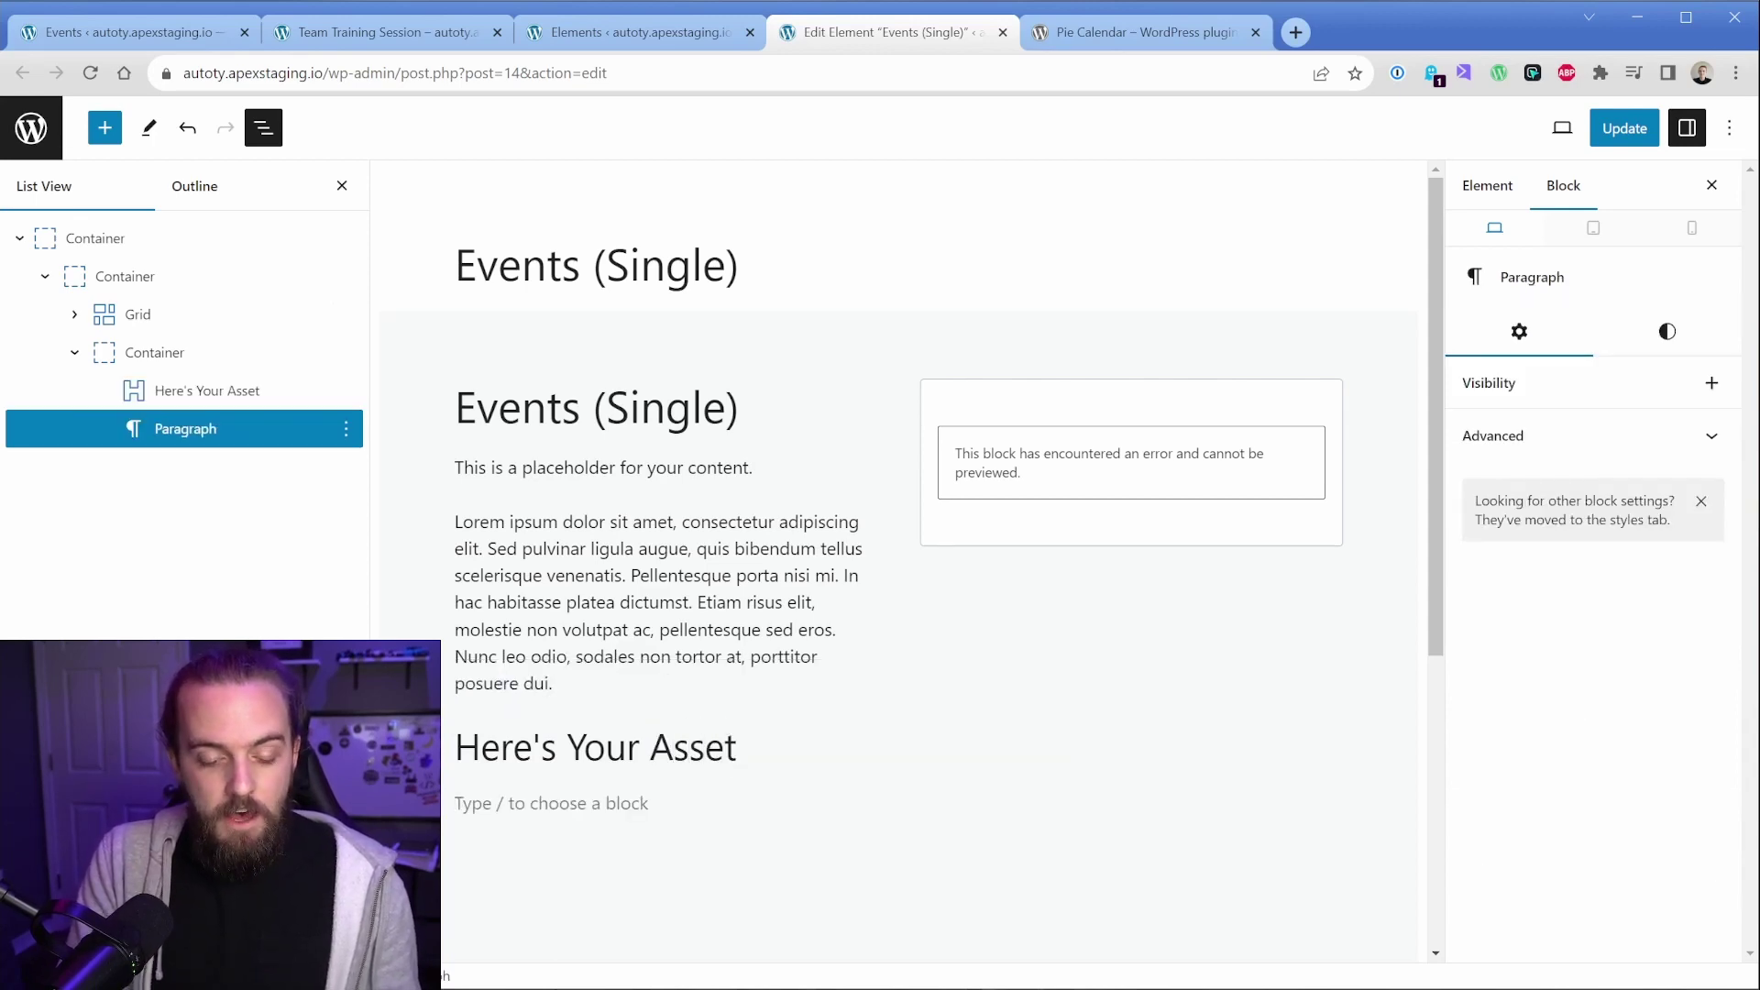
{"action": "type", "text": ";ph"}
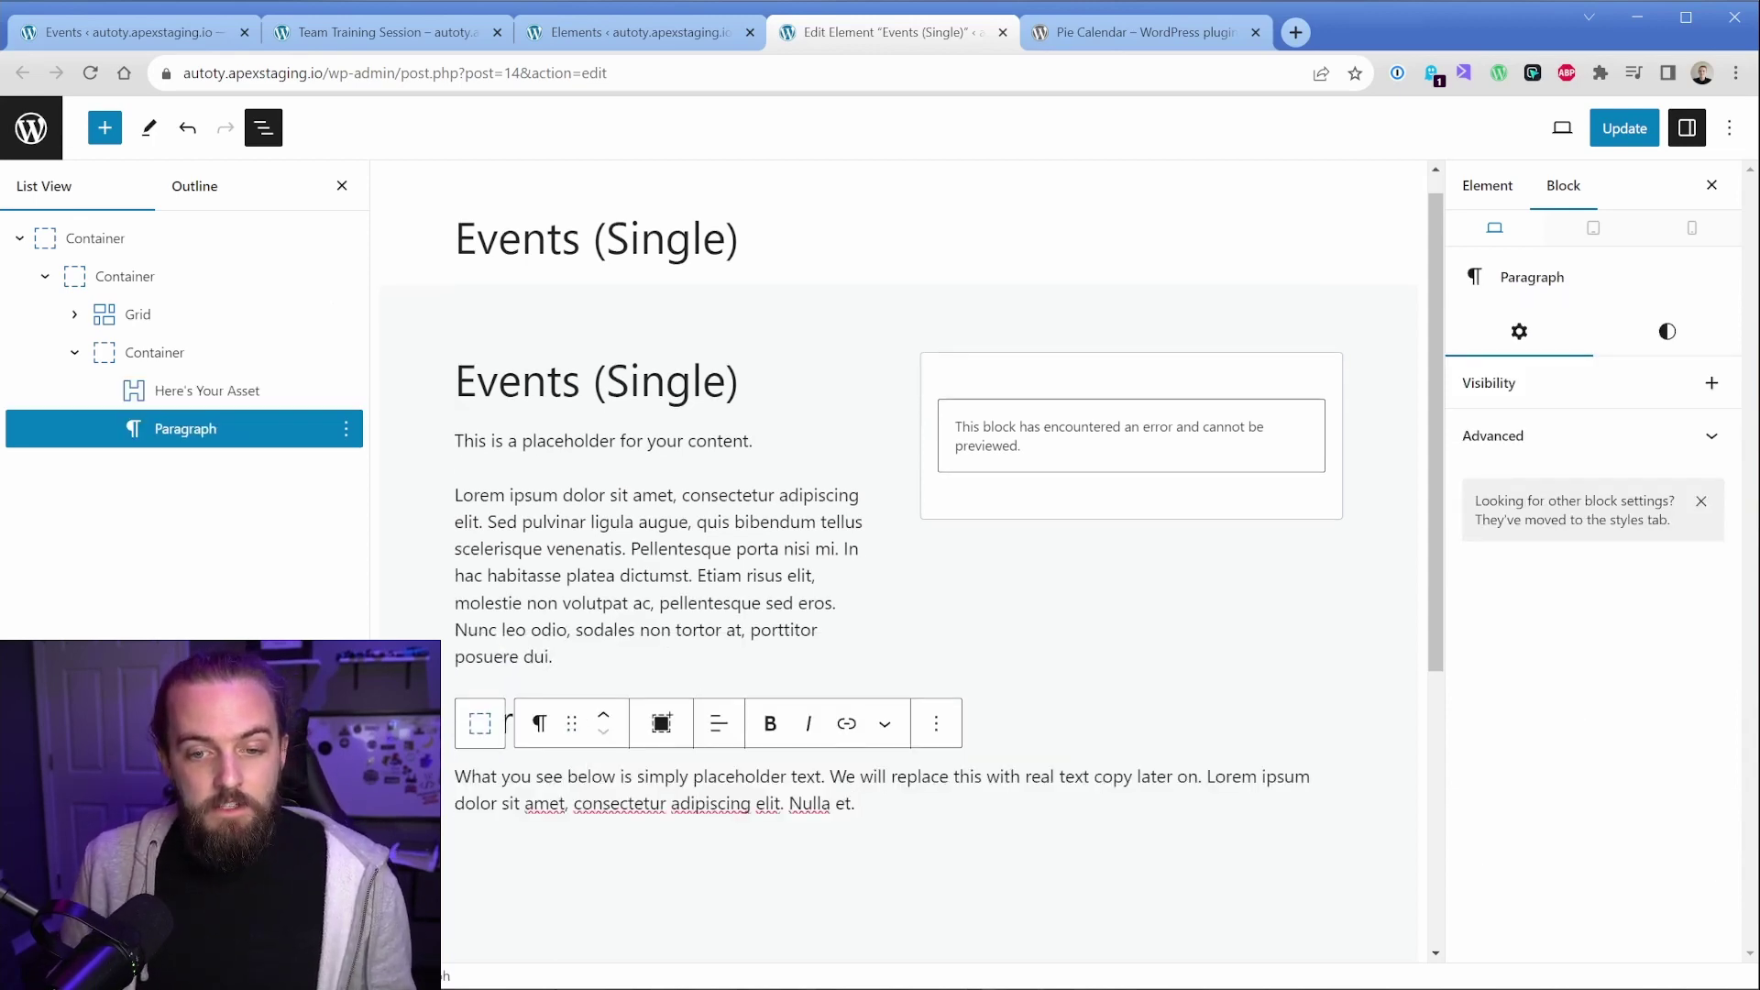
{"action": "key", "text": "Return"}
{"action": "type", "text": "/butt"}
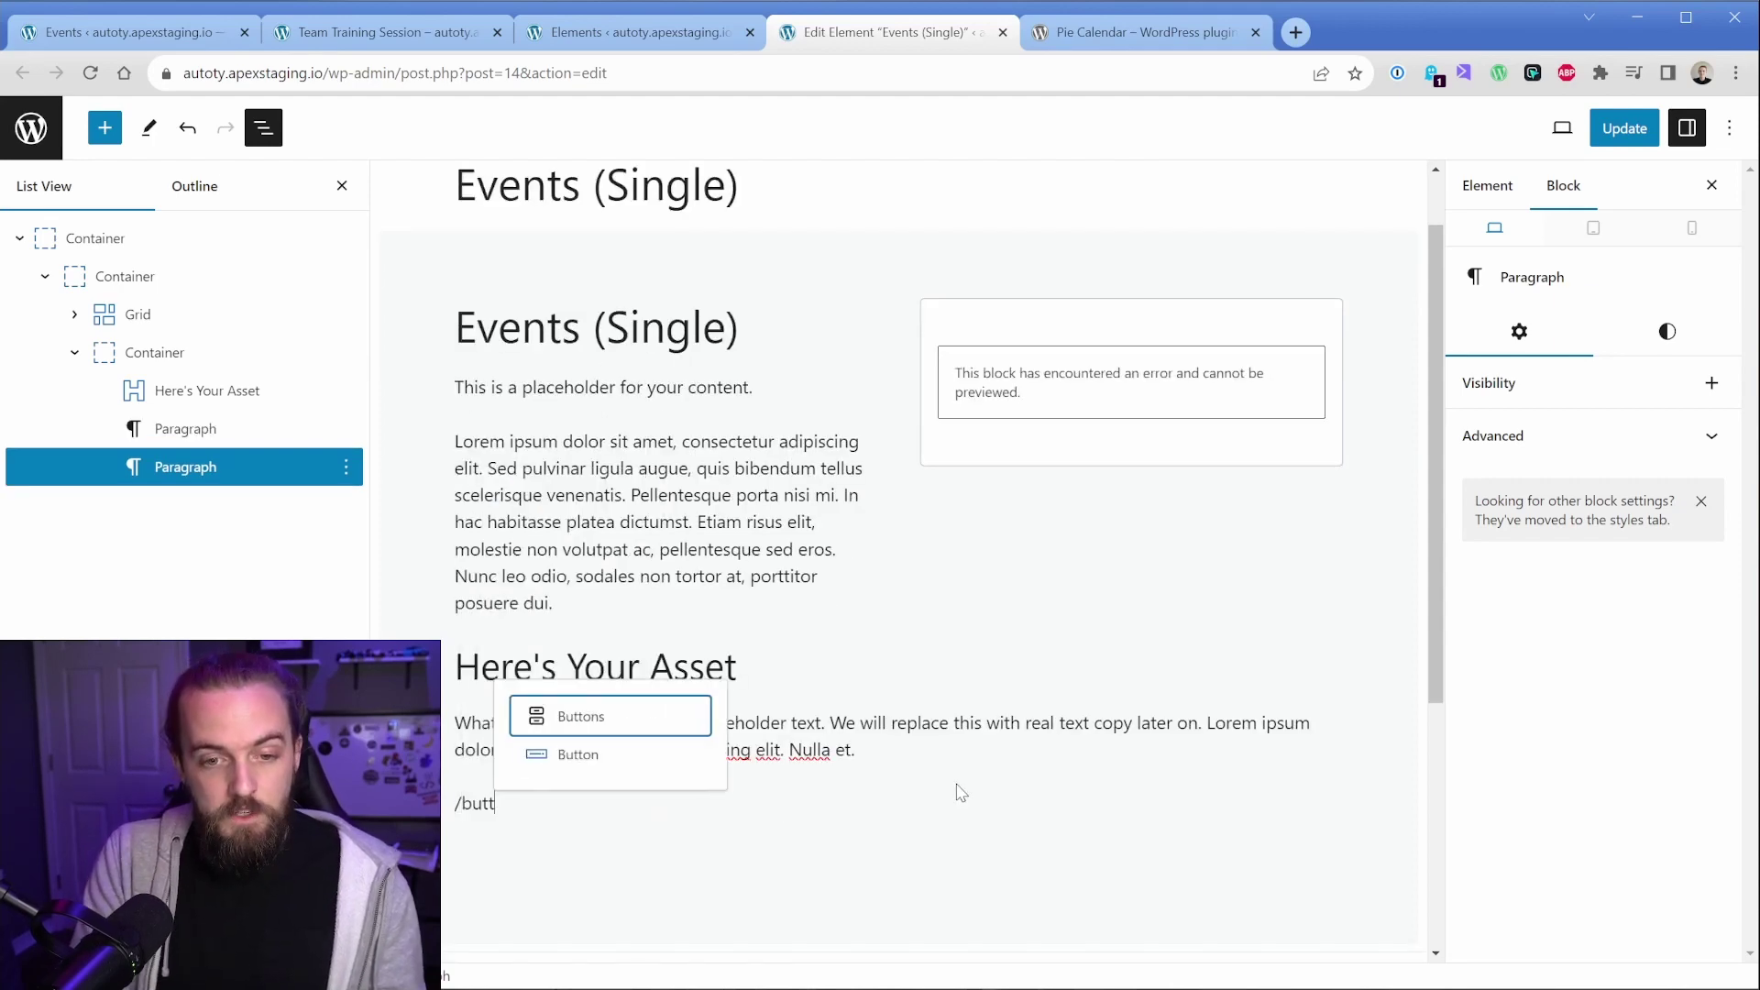
{"action": "key", "text": "Down"}
{"action": "key", "text": "Return"}
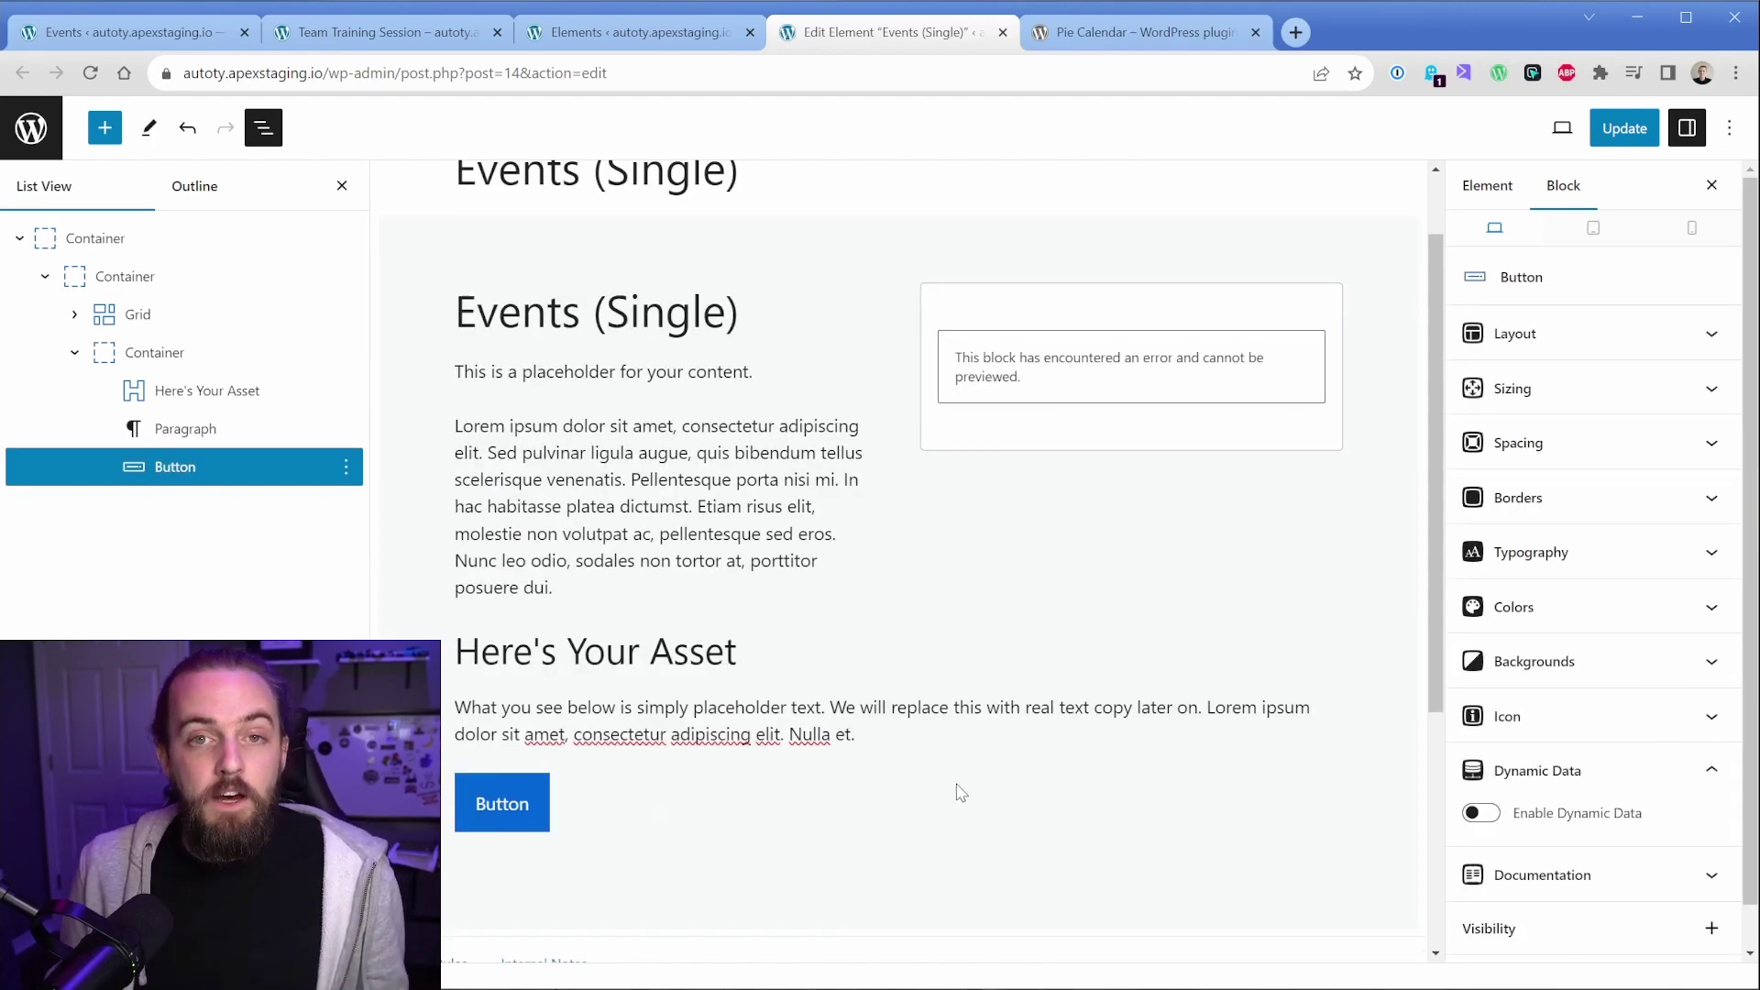
{"action": "double_click", "coordinate": [540, 816]}
{"action": "type", "text": "Downloa"}
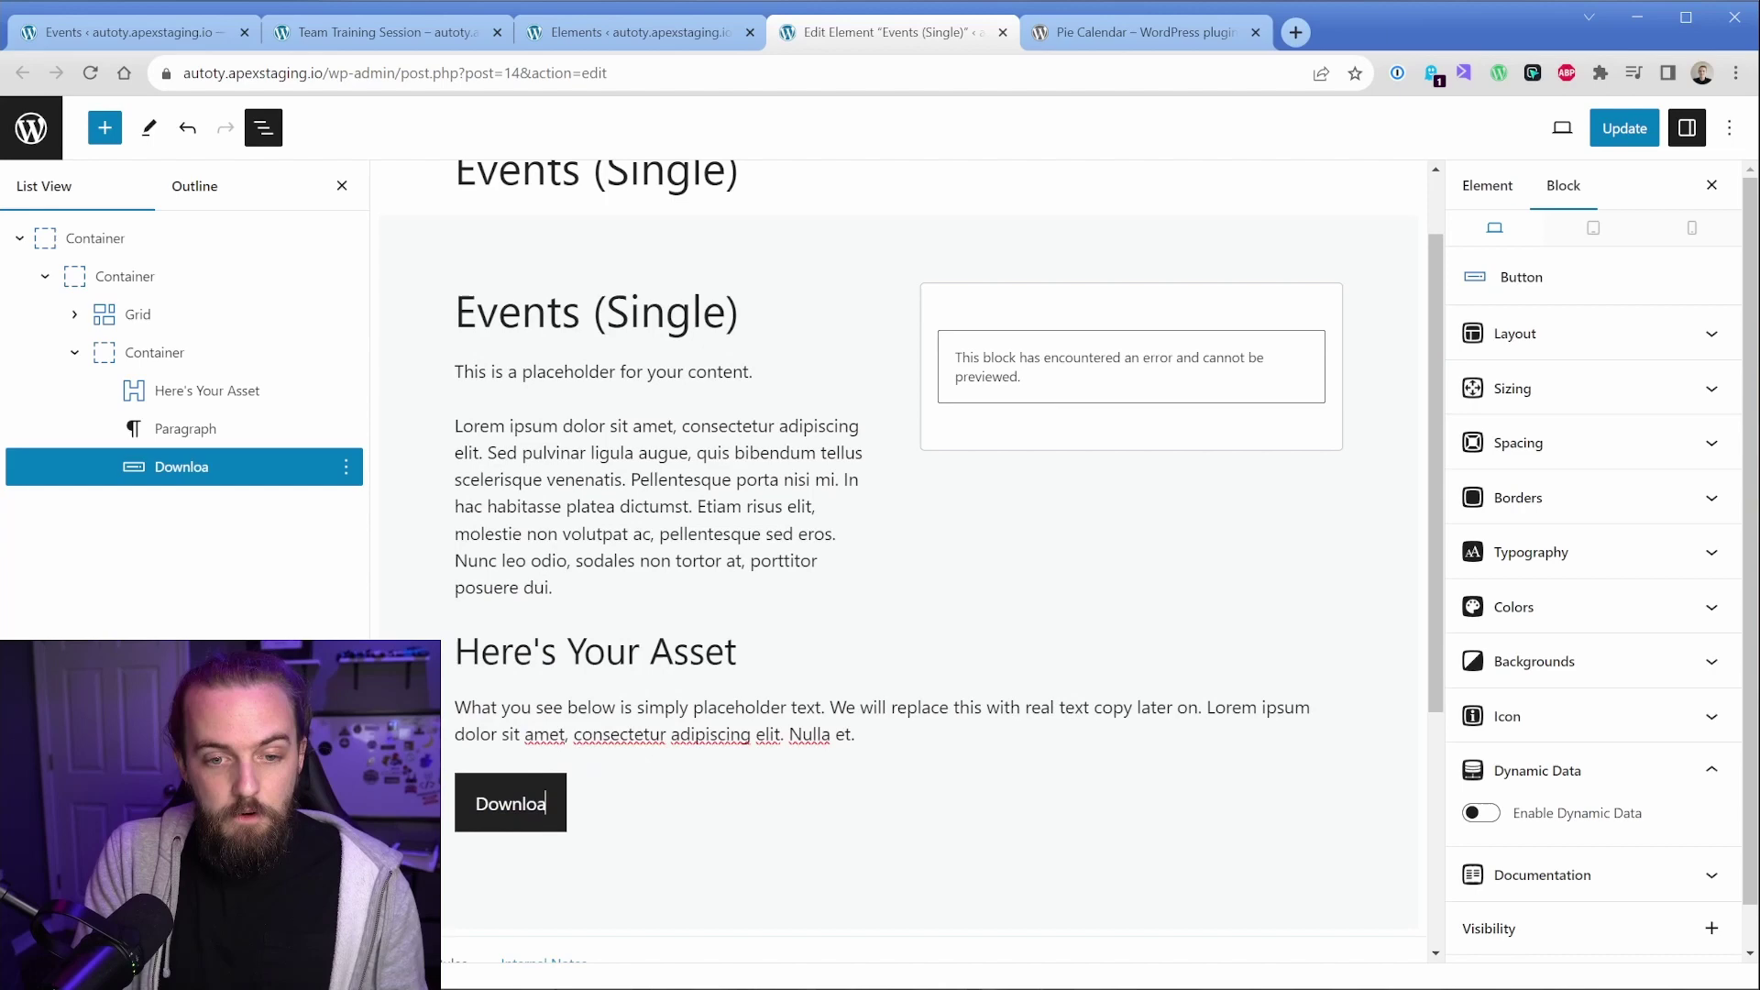
{"action": "type", "text": "d"}
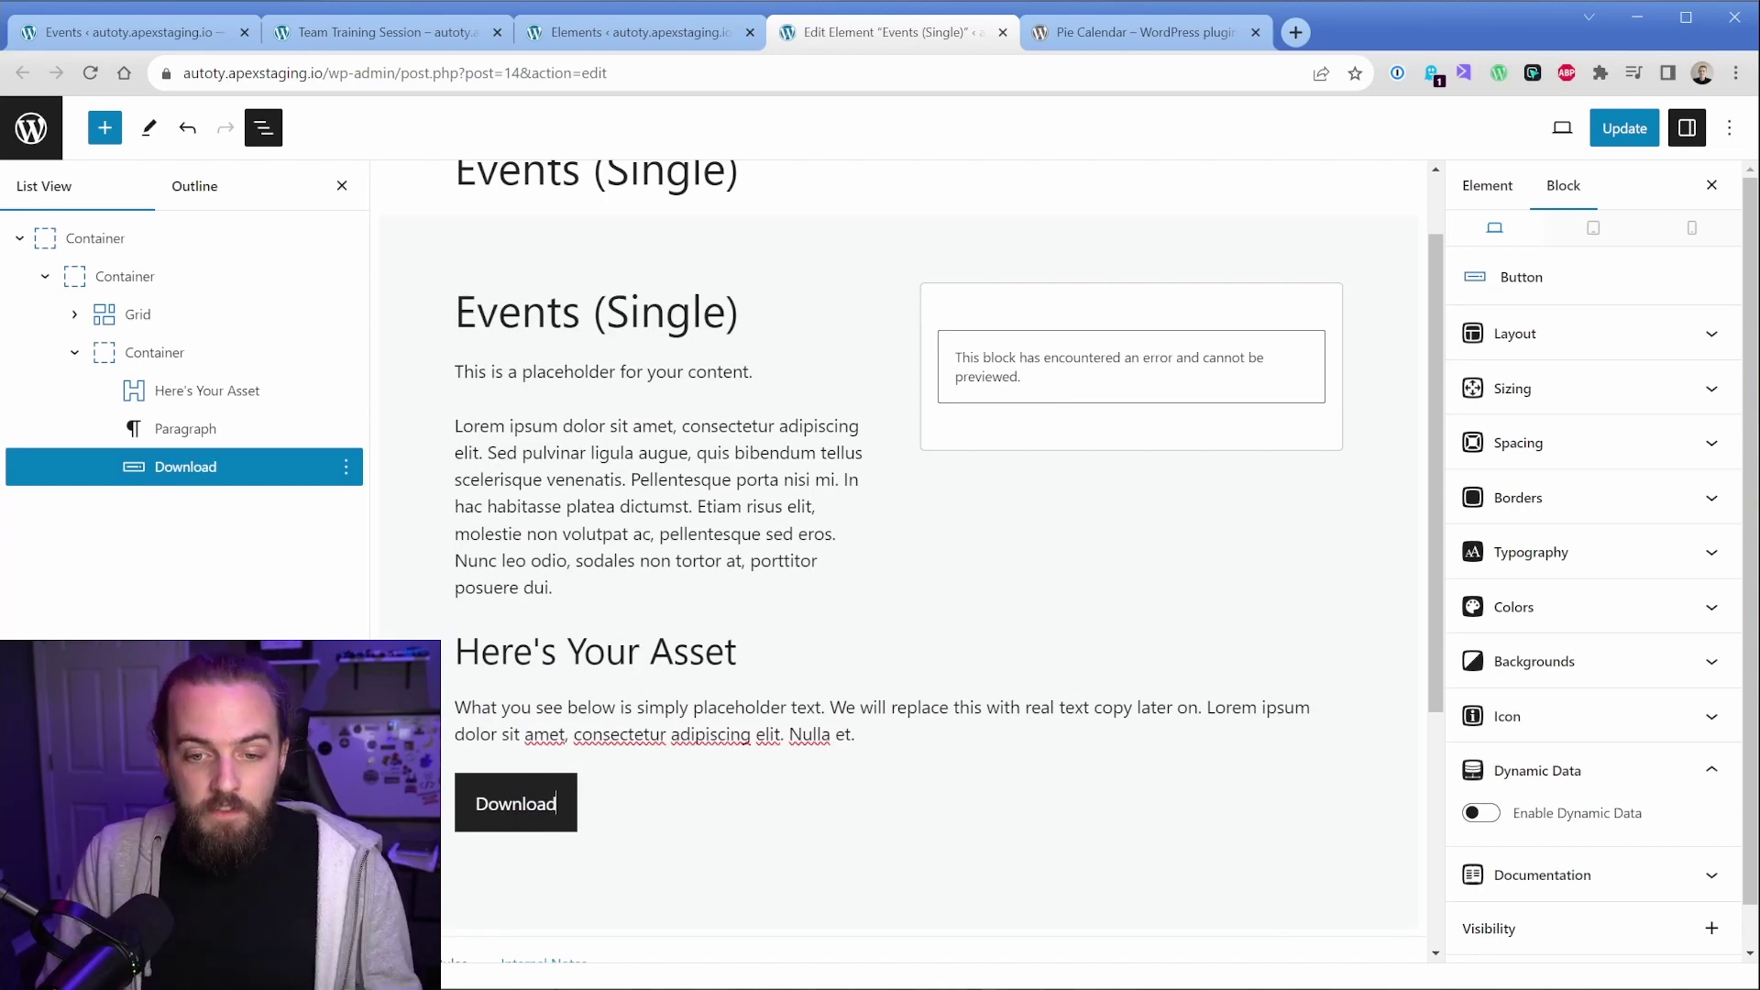
Select the asset container and add a Query String visibility rule to it.
{"action": "left_click", "coordinate": [179, 355]}
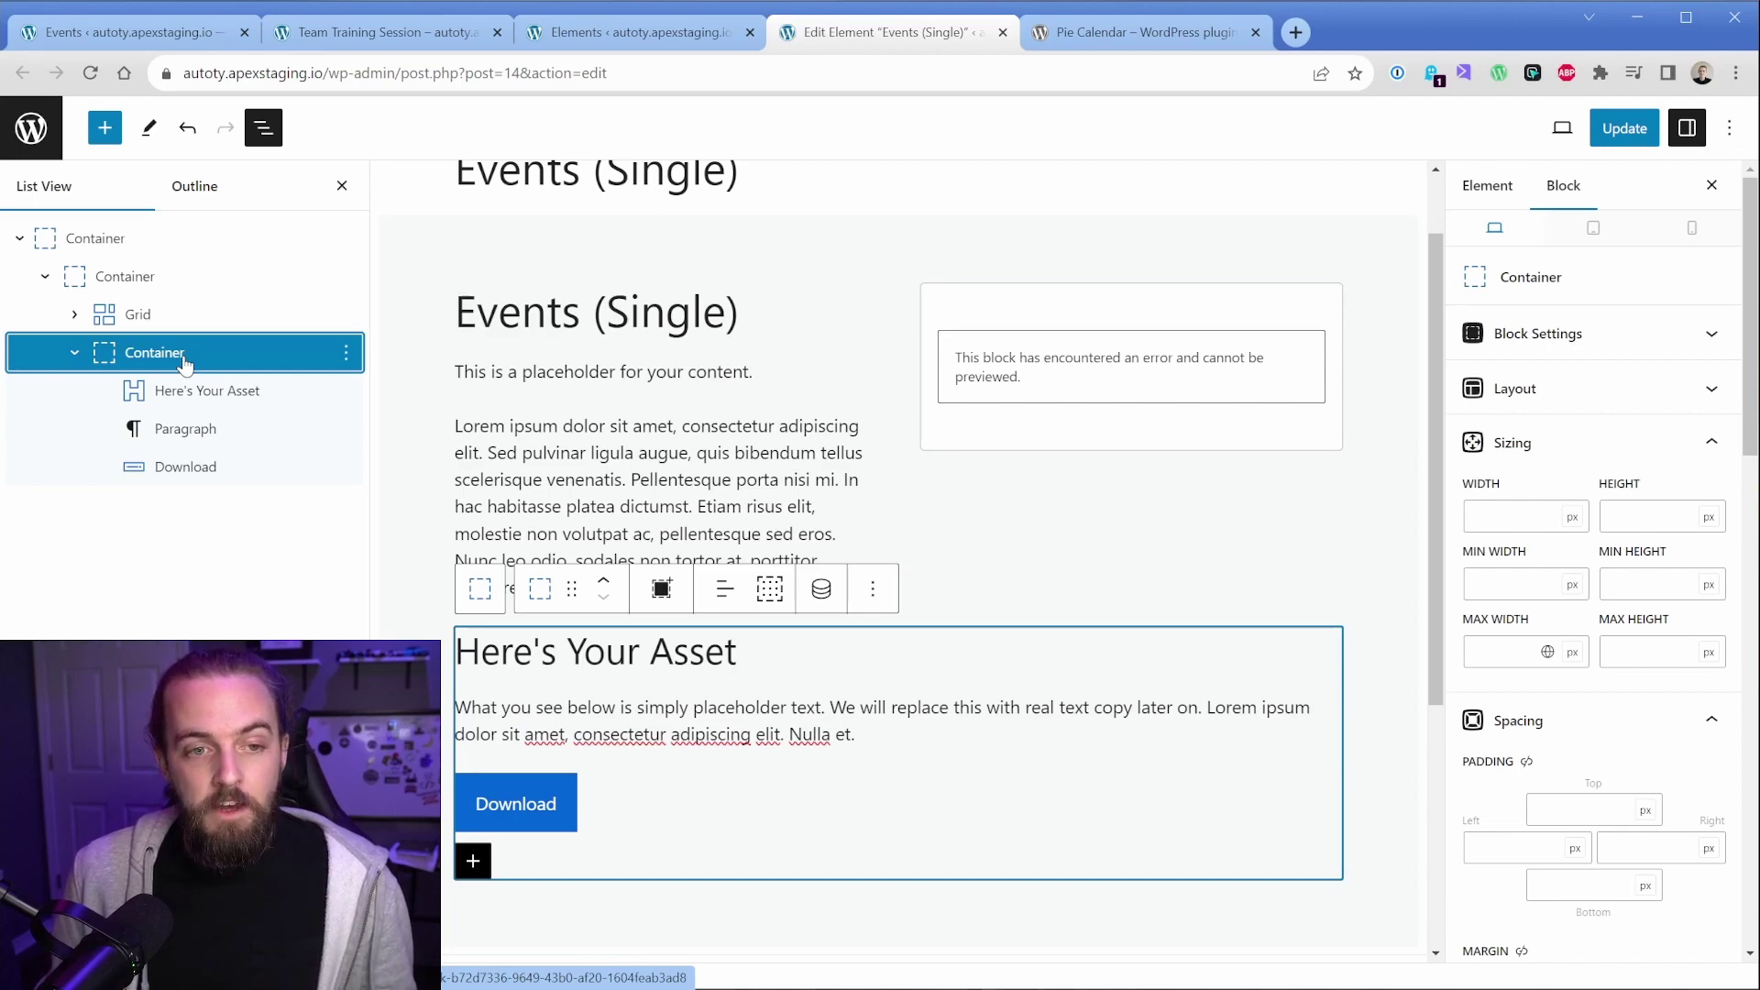
{"action": "scroll", "coordinate": [1726, 823], "scroll_direction": "down", "scroll_amount": 10}
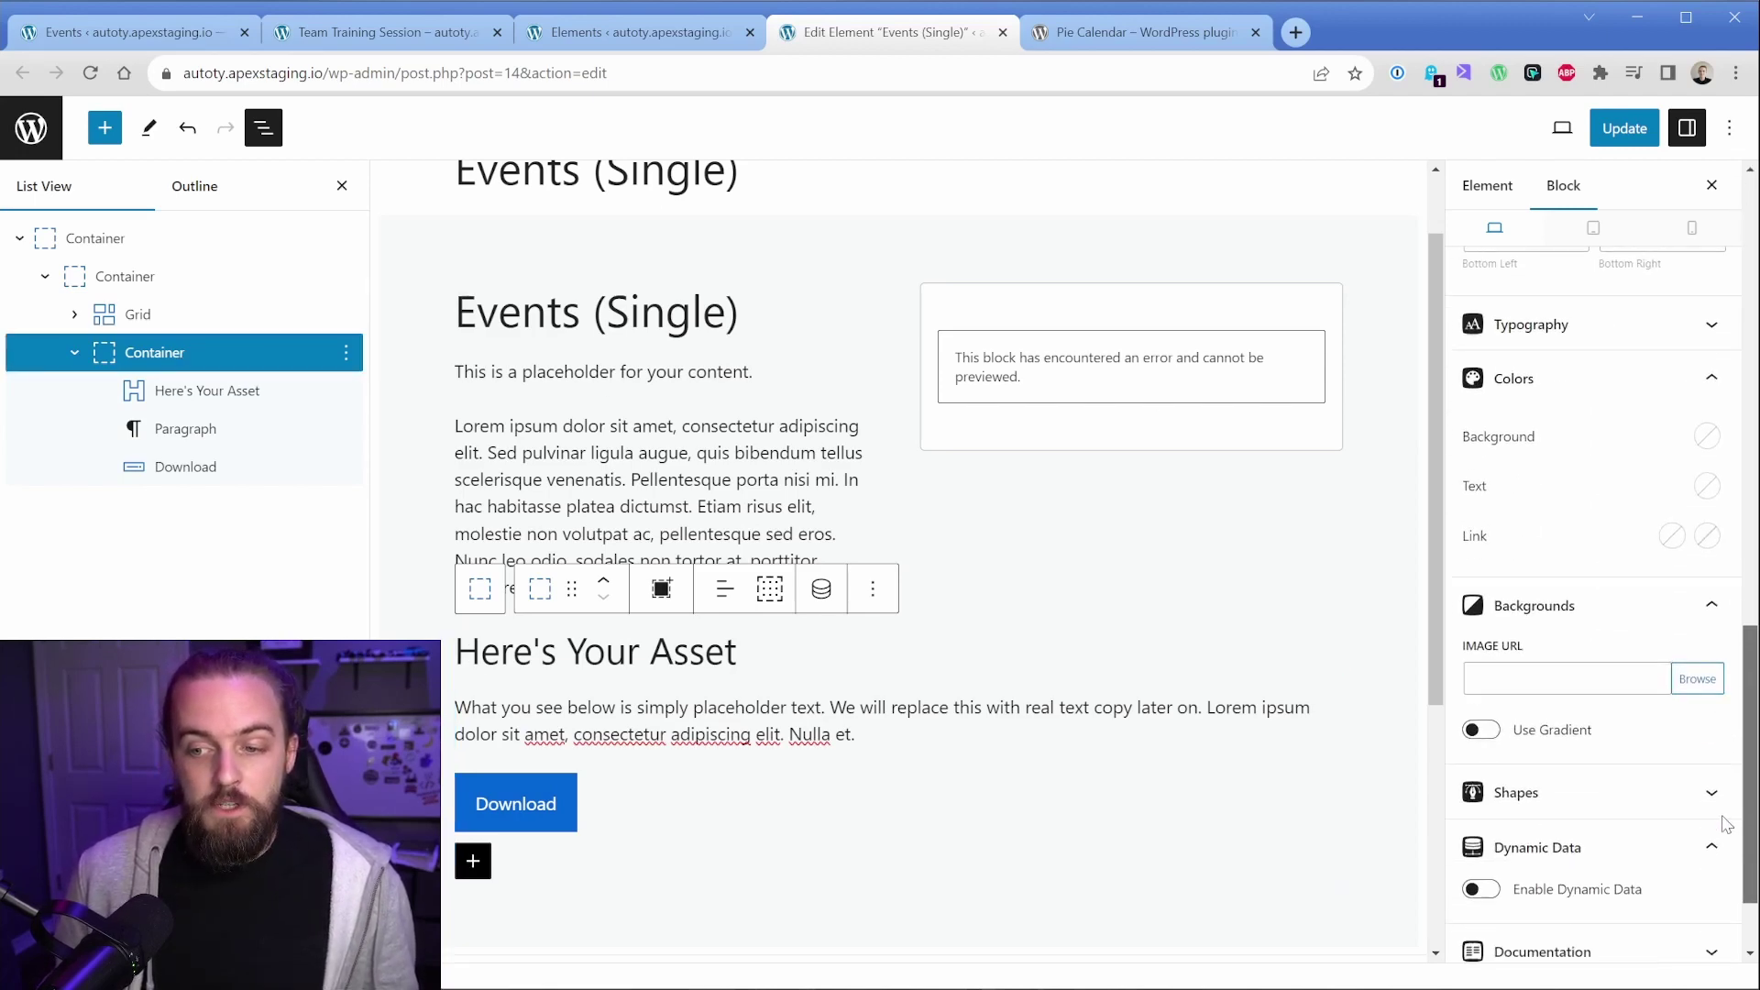
{"action": "scroll", "coordinate": [1726, 823], "scroll_direction": "down", "scroll_amount": 3}
{"action": "left_click", "coordinate": [1711, 884]}
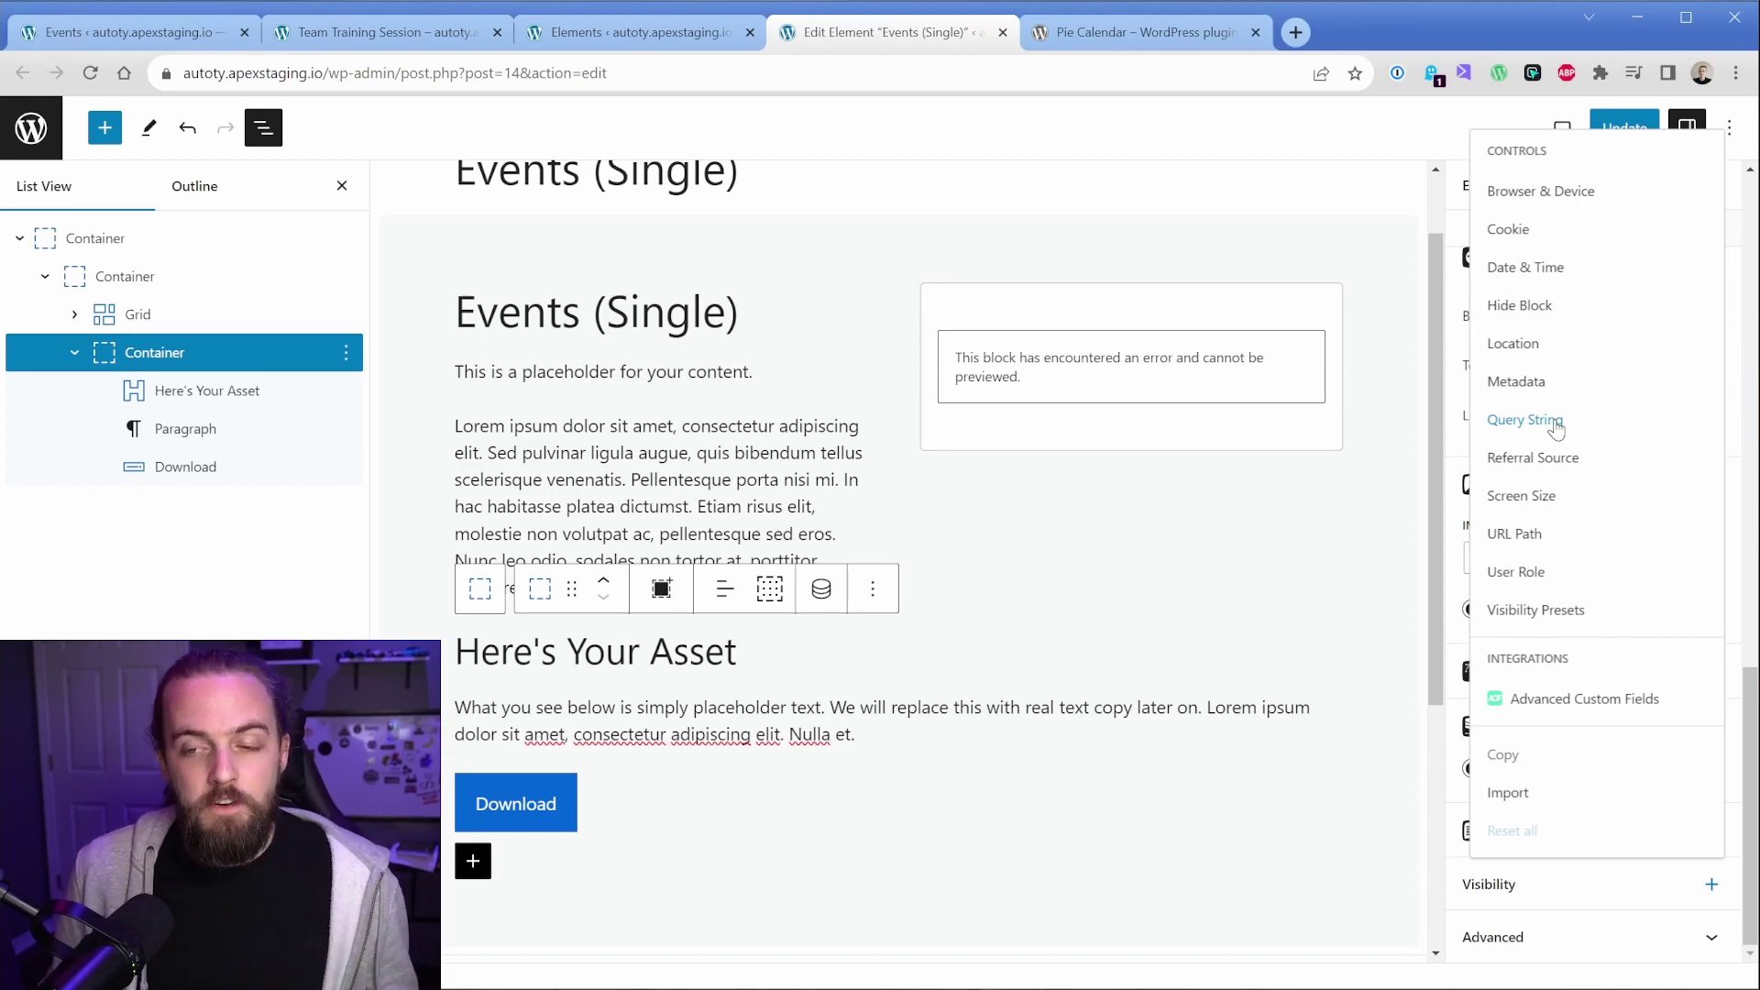
{"action": "left_click", "coordinate": [1524, 420]}
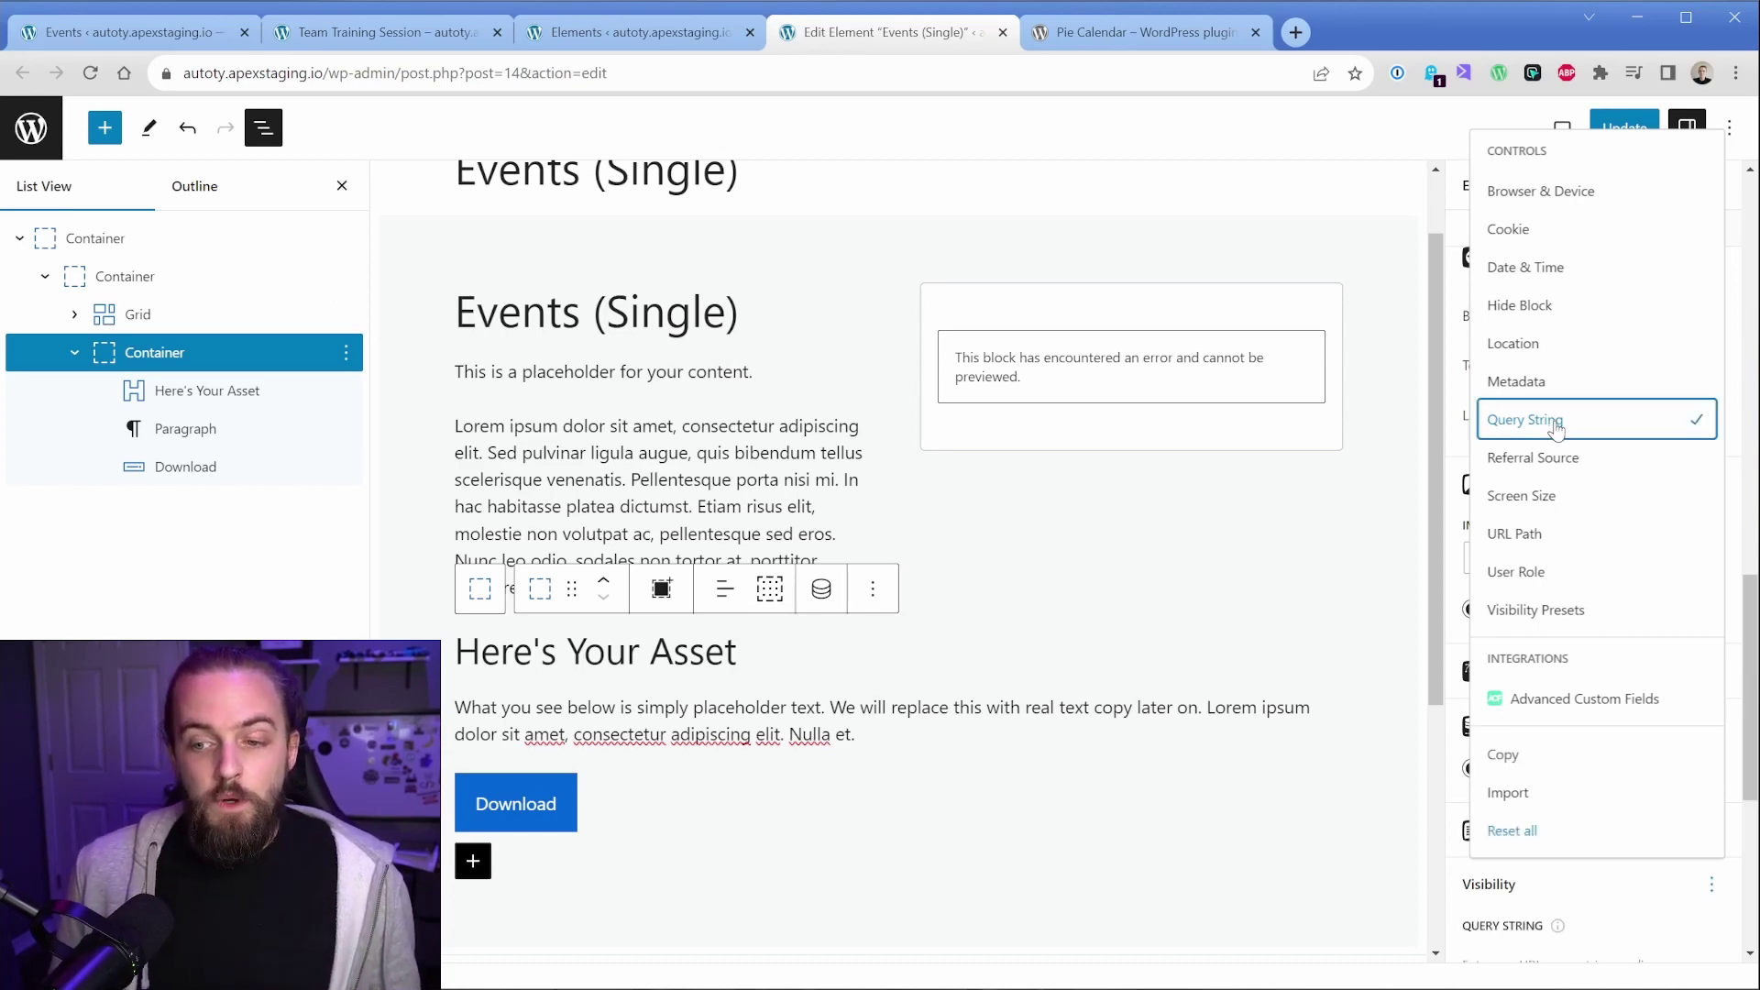
{"action": "left_click", "coordinate": [1459, 816]}
{"action": "scroll", "coordinate": [1459, 816], "scroll_direction": "down", "scroll_amount": 5}
Require the query gated=show in the rule and update the template.
{"action": "left_click", "coordinate": [1558, 527]}
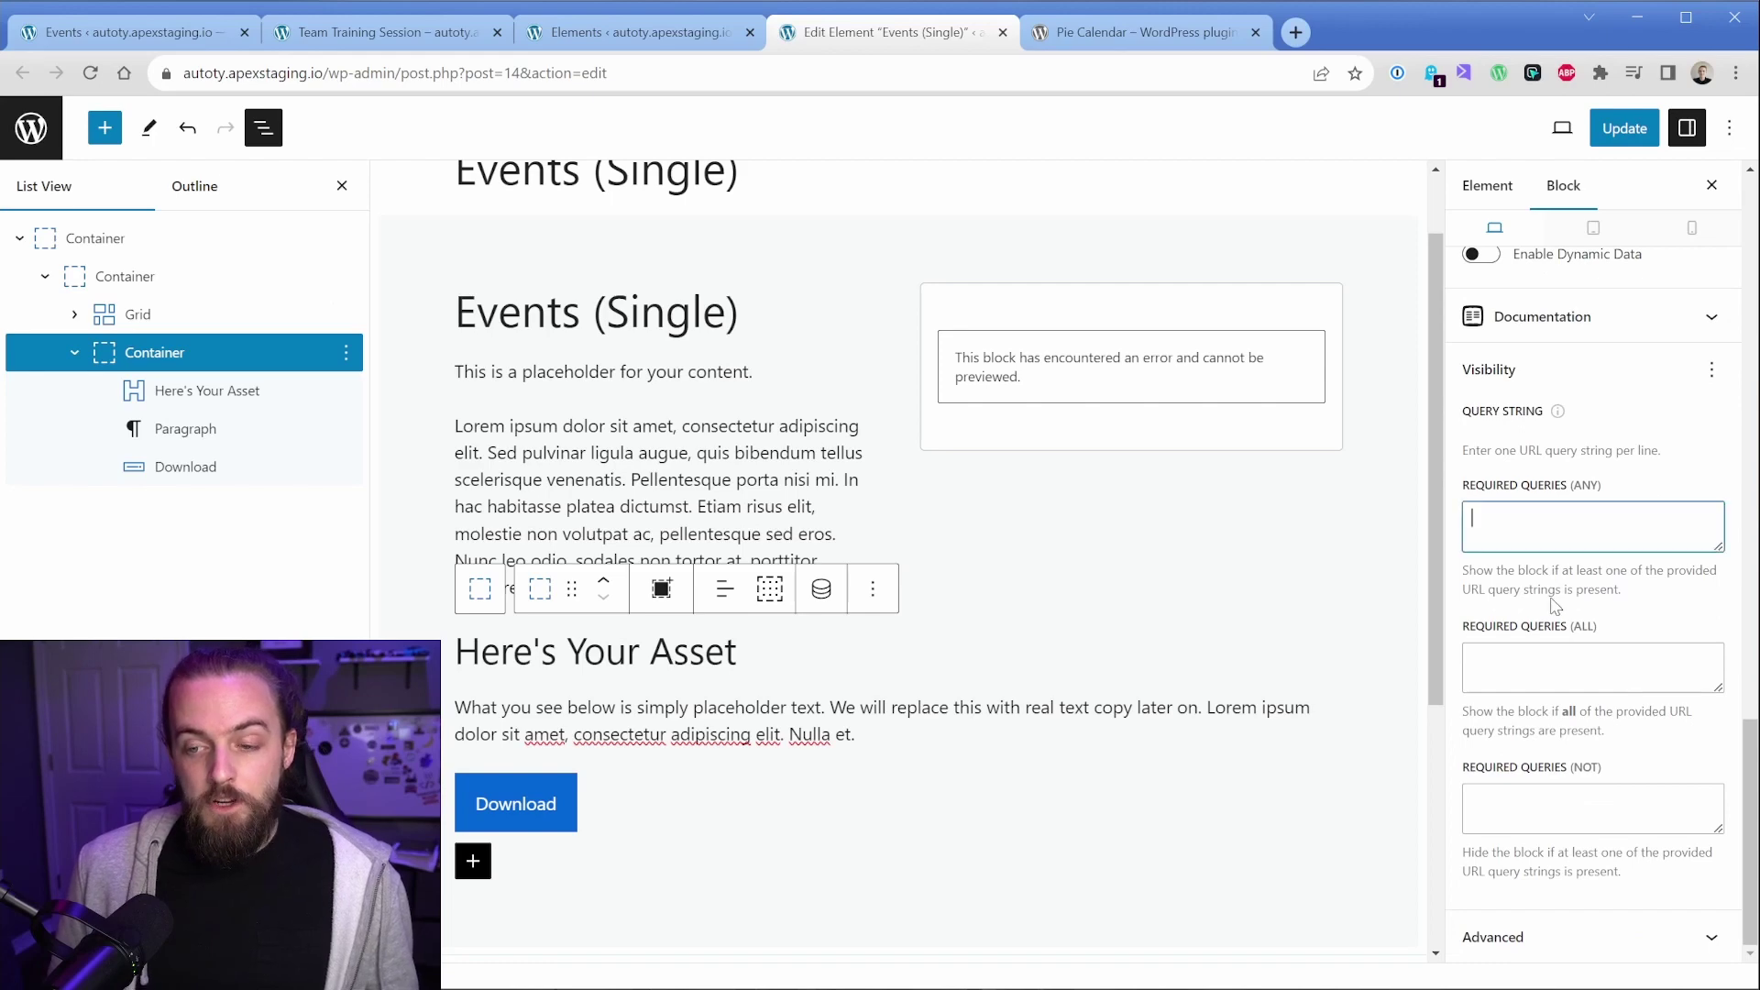
{"action": "type", "text": "gated=show"}
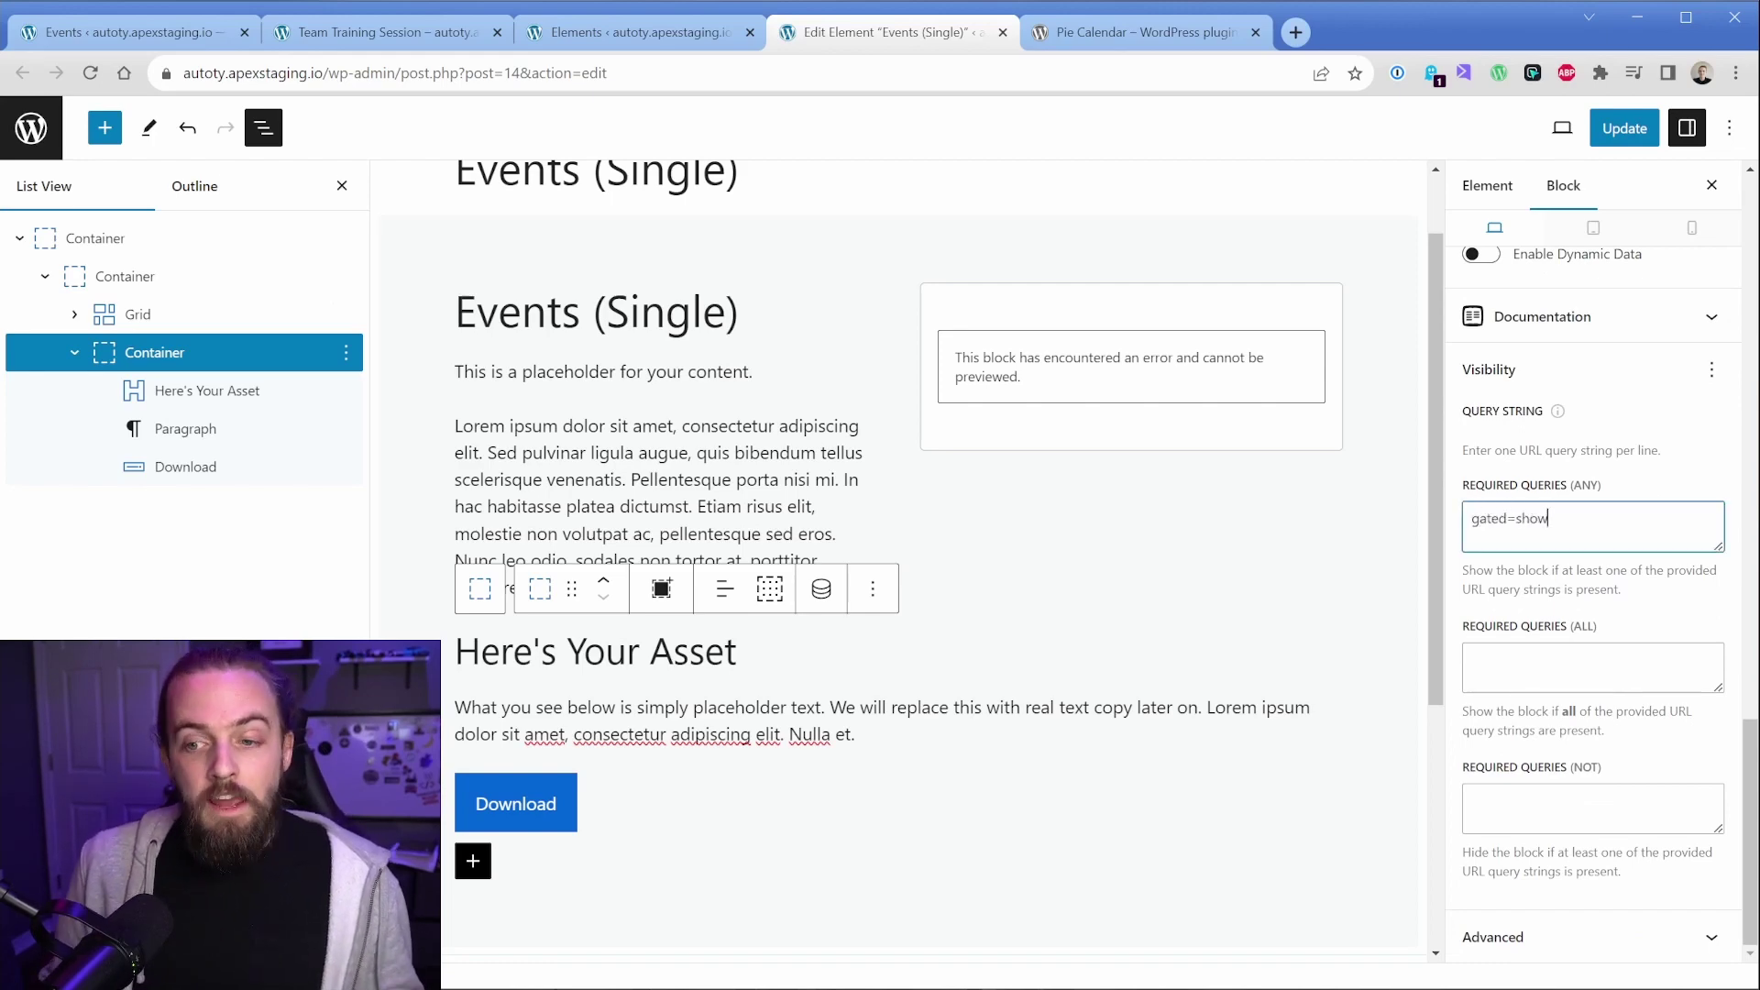
{"action": "double_click", "coordinate": [1487, 519]}
{"action": "type", "text": "hidden"}
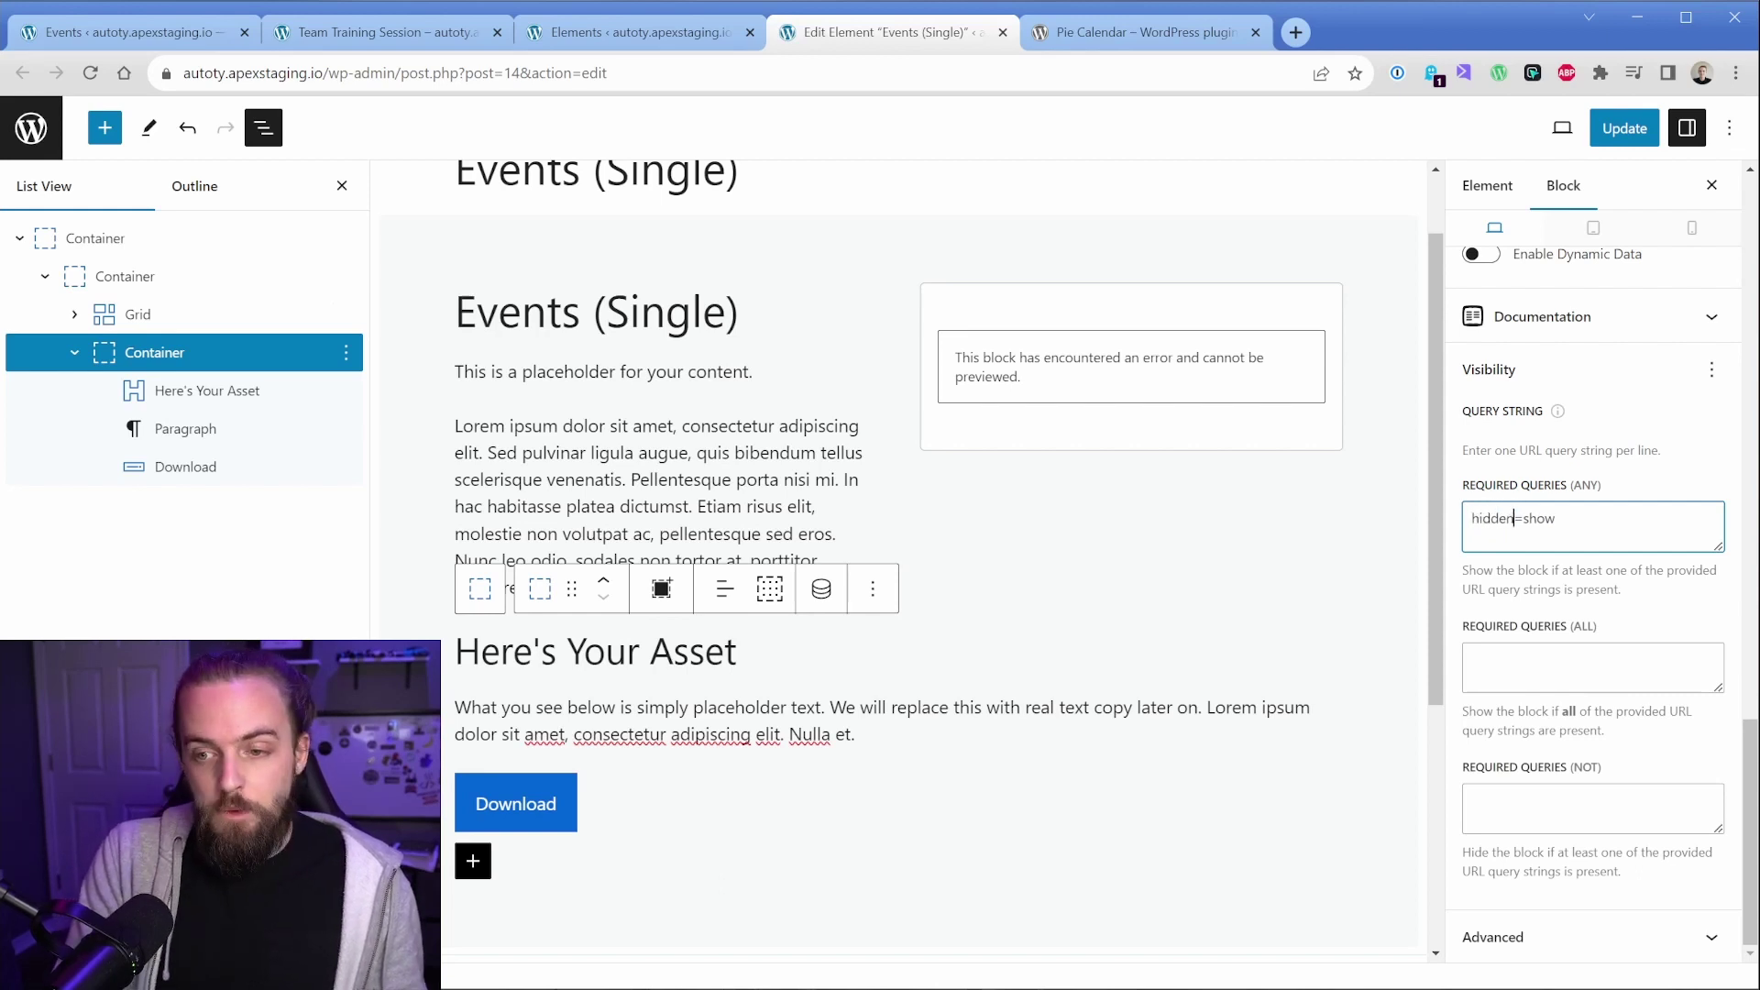
{"action": "double_click", "coordinate": [1487, 519]}
{"action": "type", "text": "gated"}
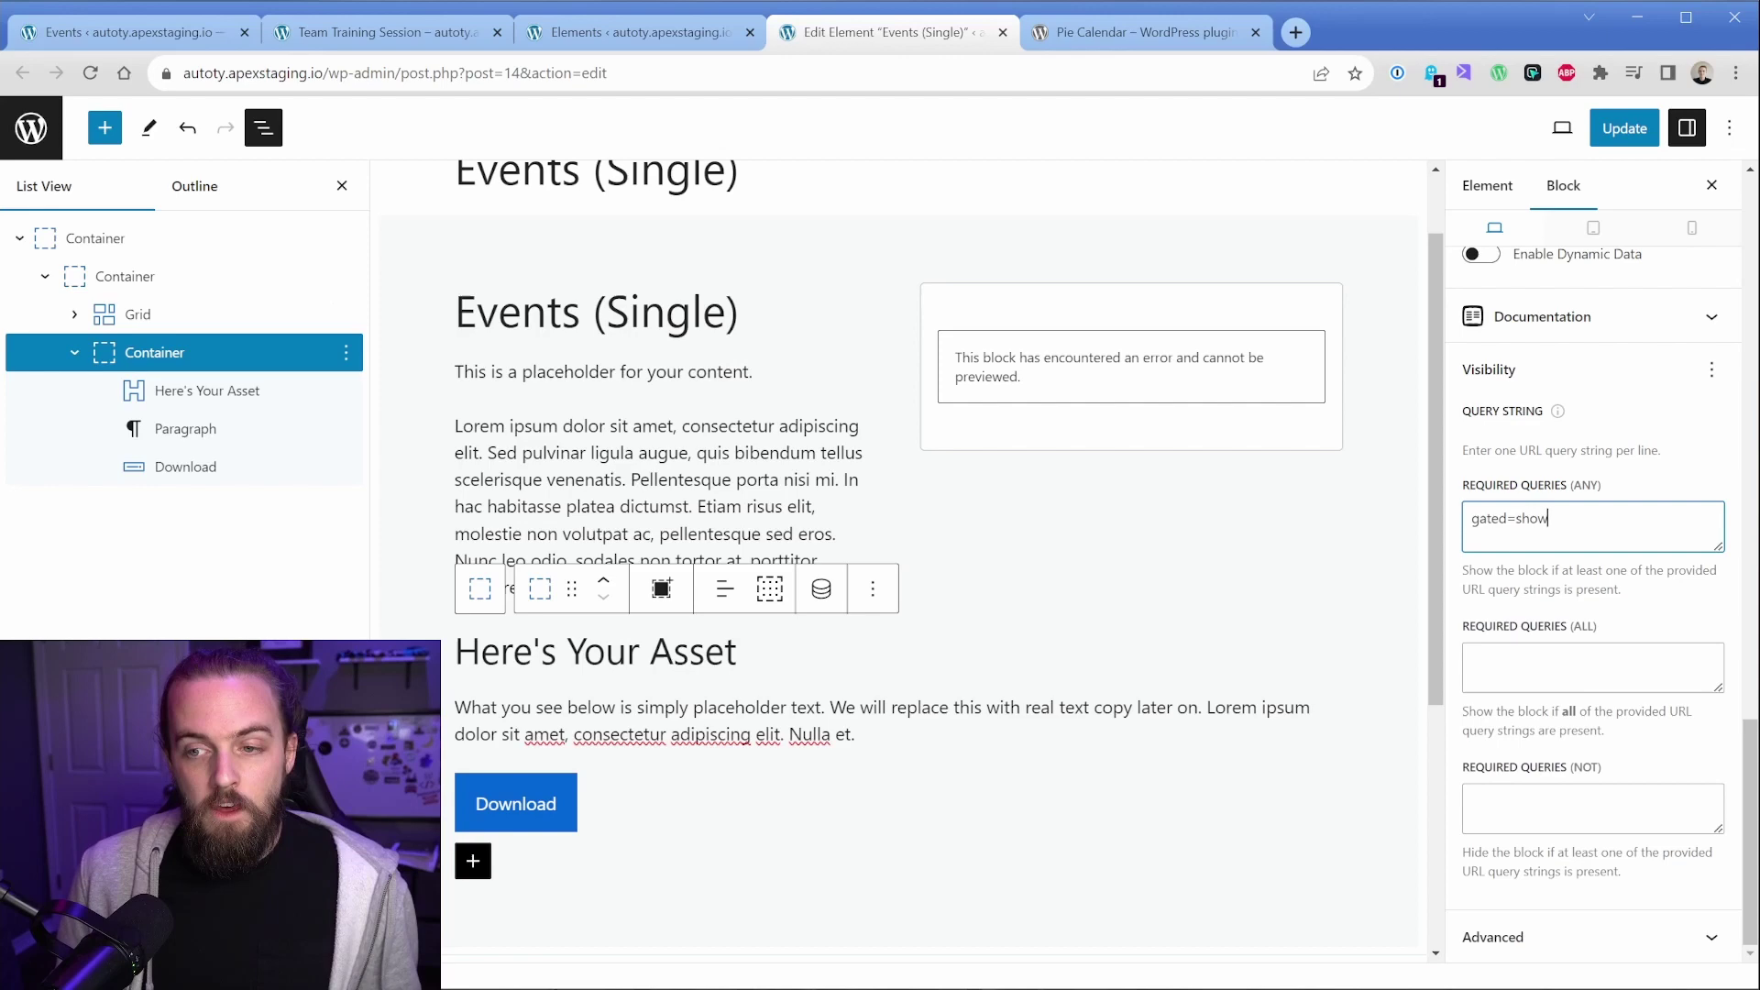
{"action": "left_click", "coordinate": [1624, 128]}
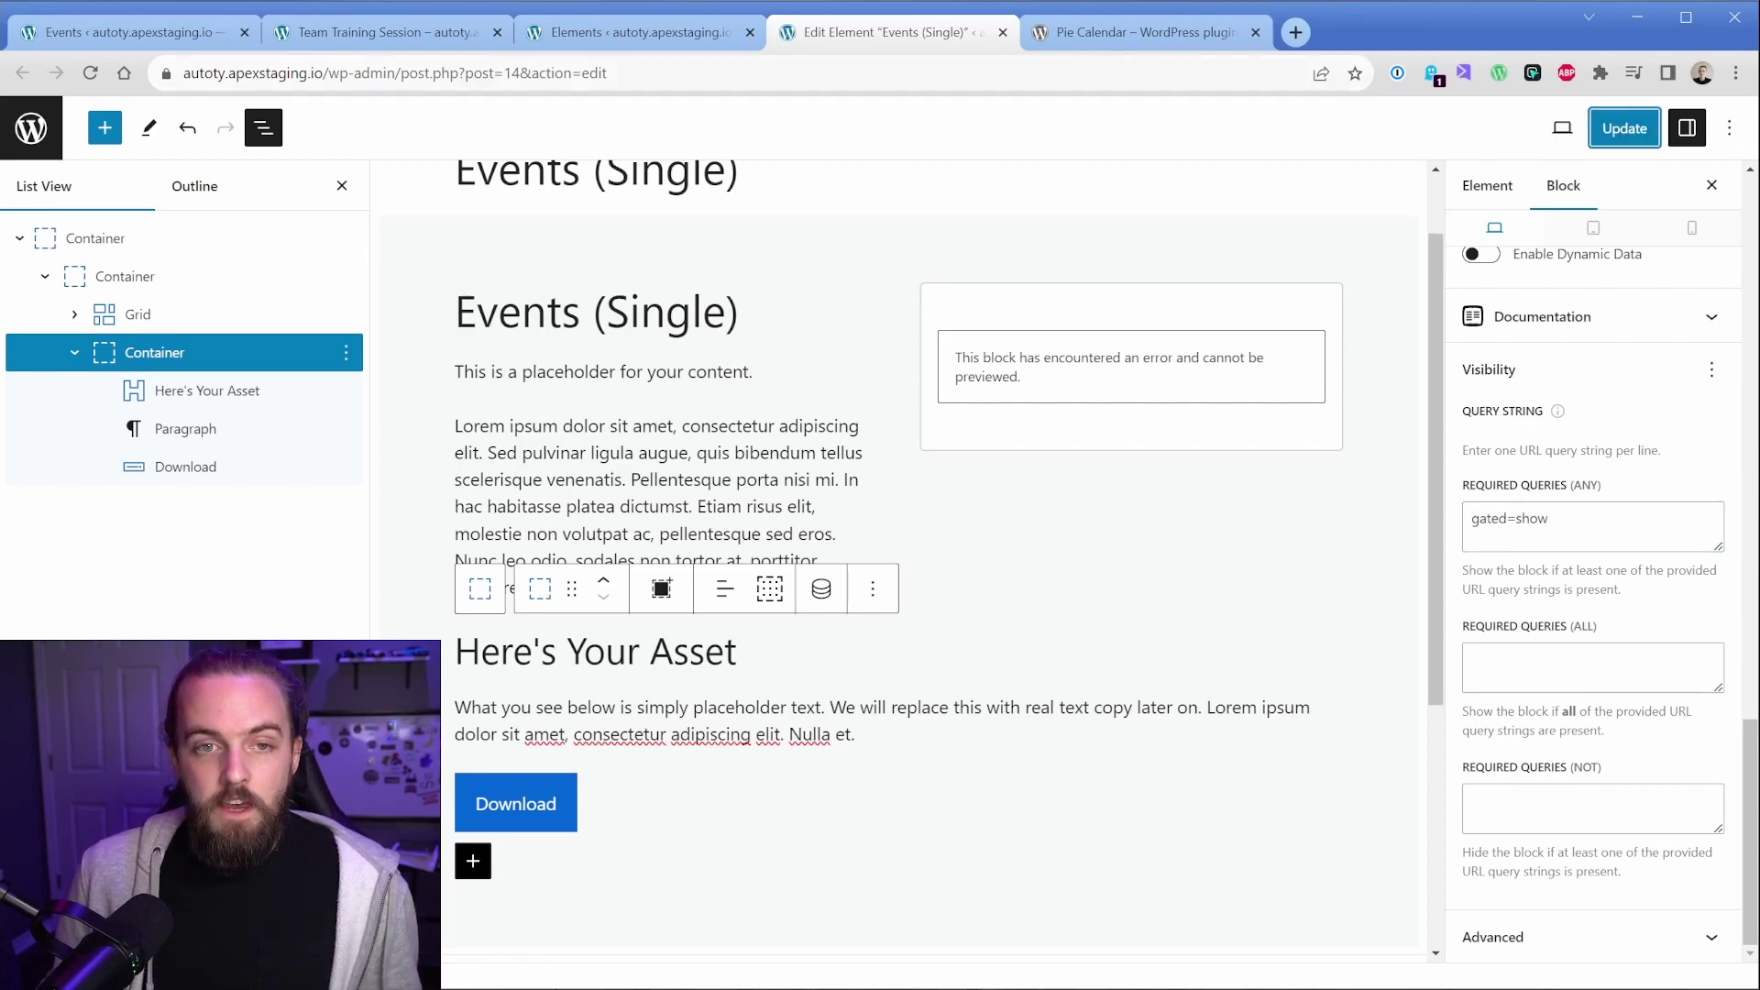
Reload the live Team Training event page to check the result.
{"action": "left_click", "coordinate": [431, 33]}
{"action": "left_click", "coordinate": [90, 73]}
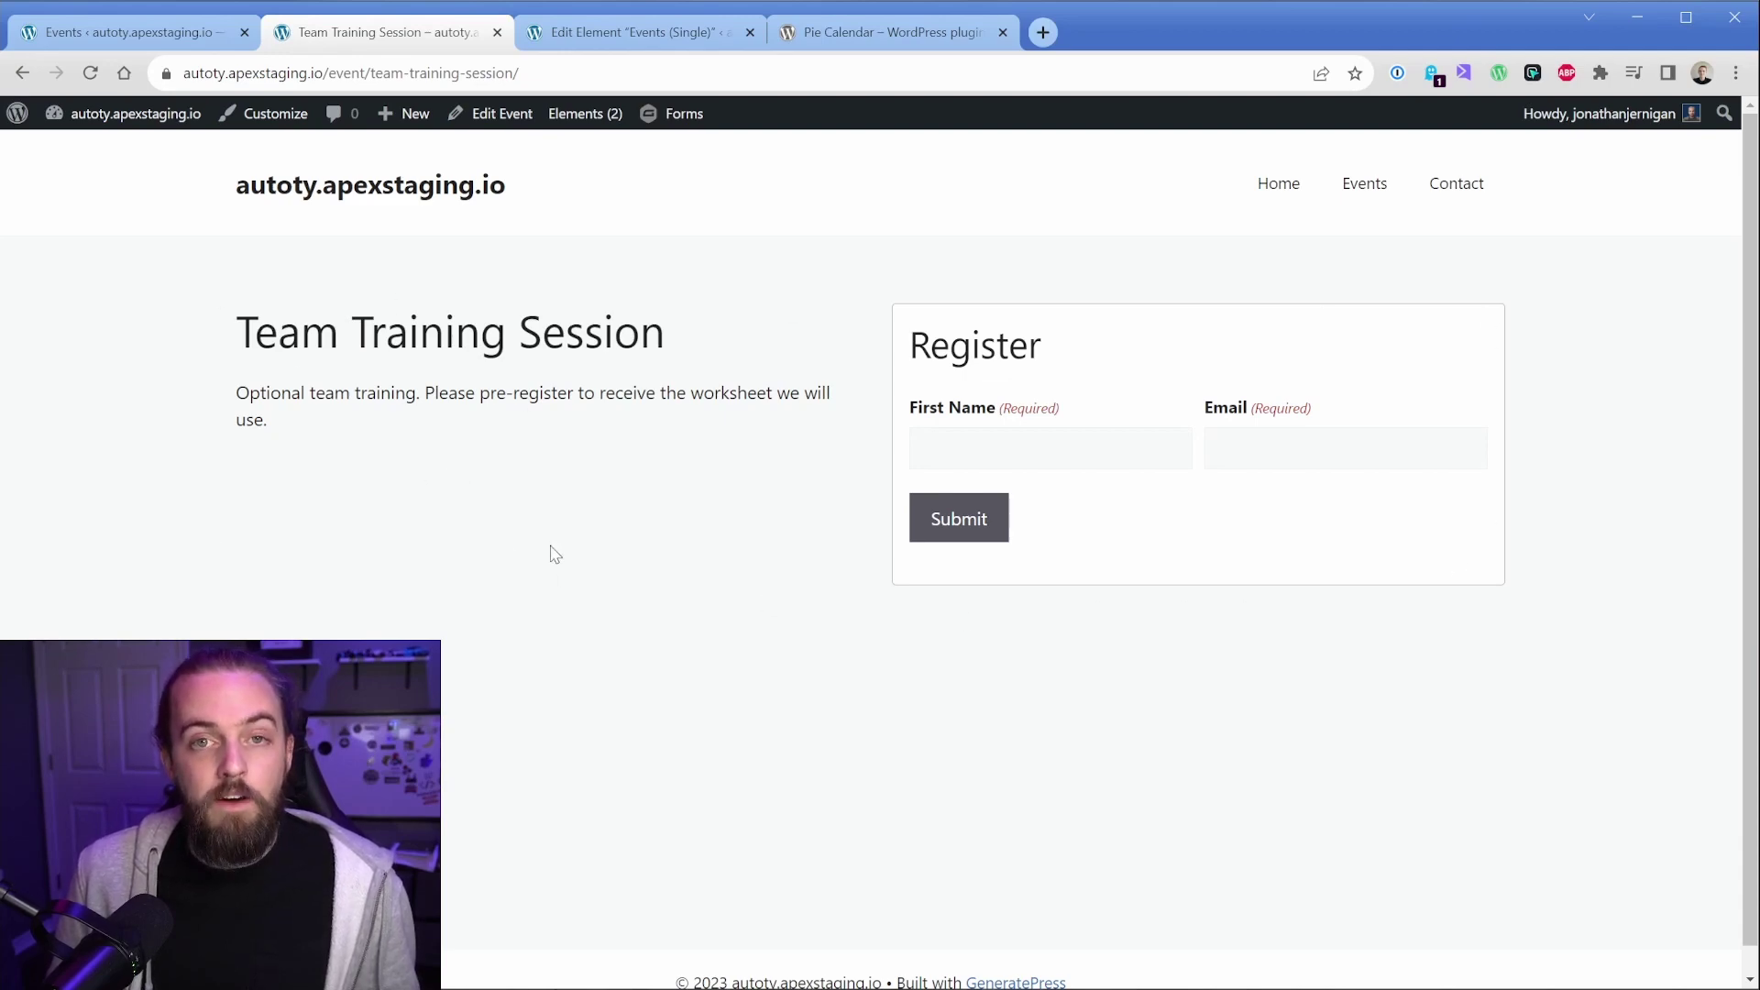
{"action": "left_click", "coordinate": [632, 32]}
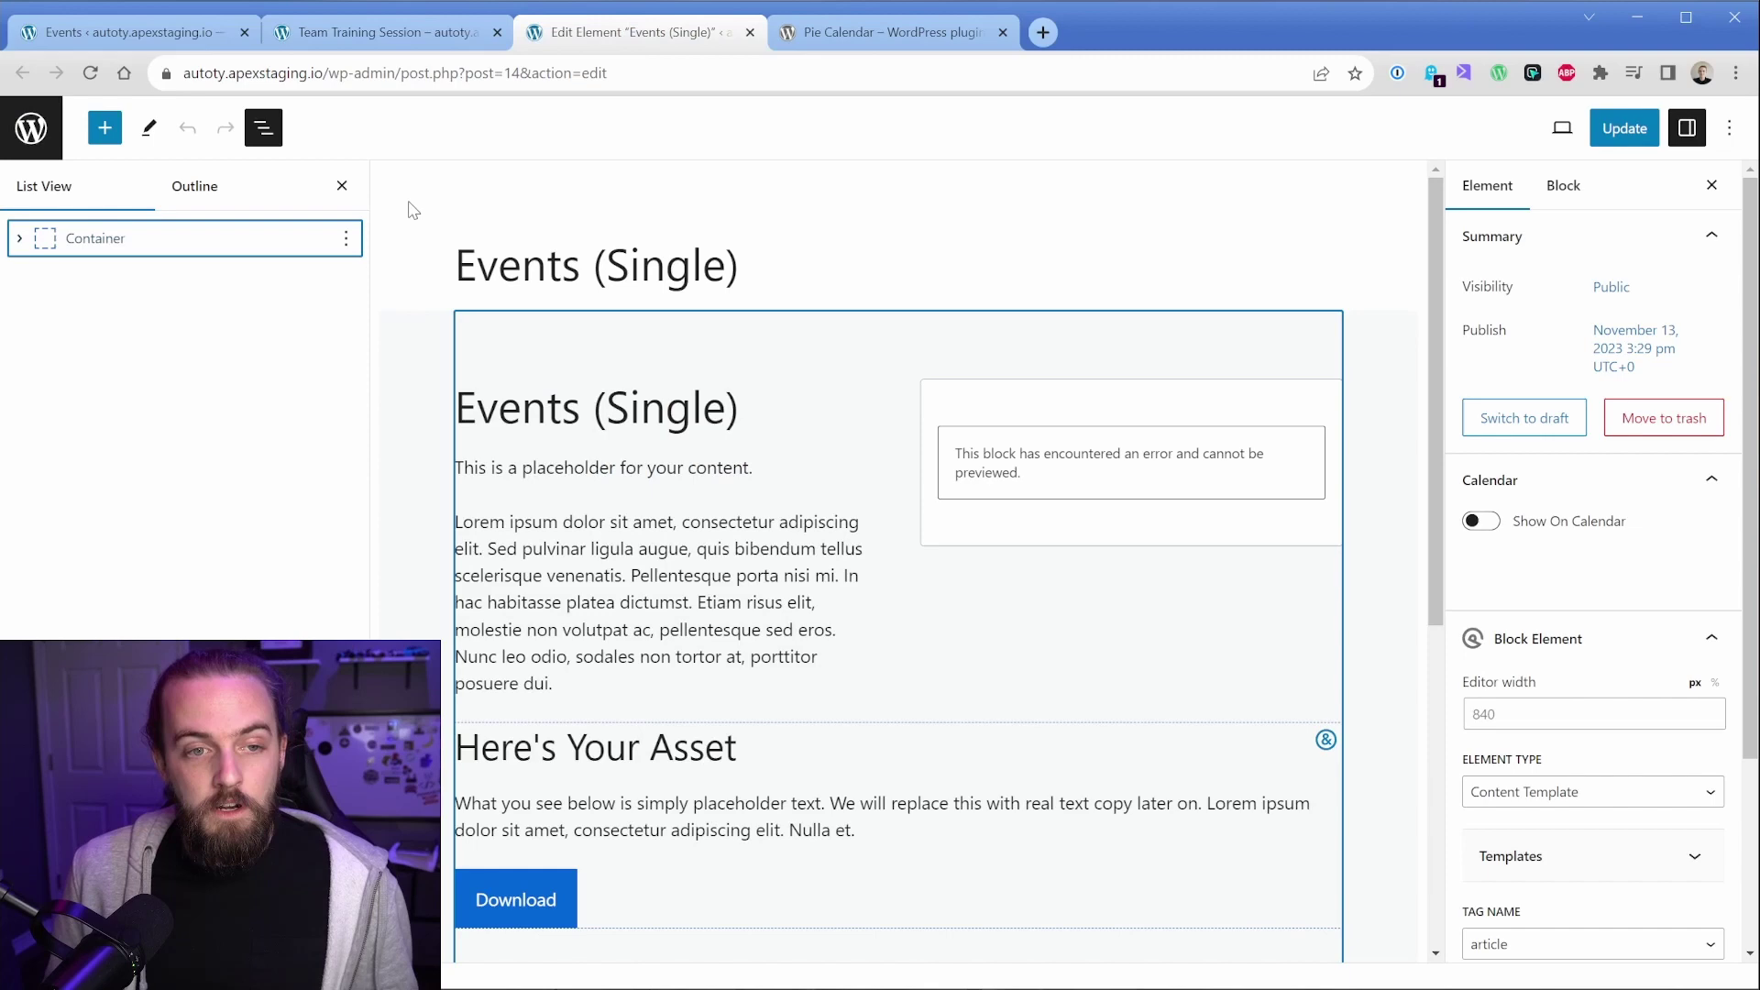
Copy the event's Post title headline and paste it before the 'Here's Your Asset' heading.
{"action": "left_click", "coordinate": [20, 239]}
{"action": "left_click", "coordinate": [45, 276]}
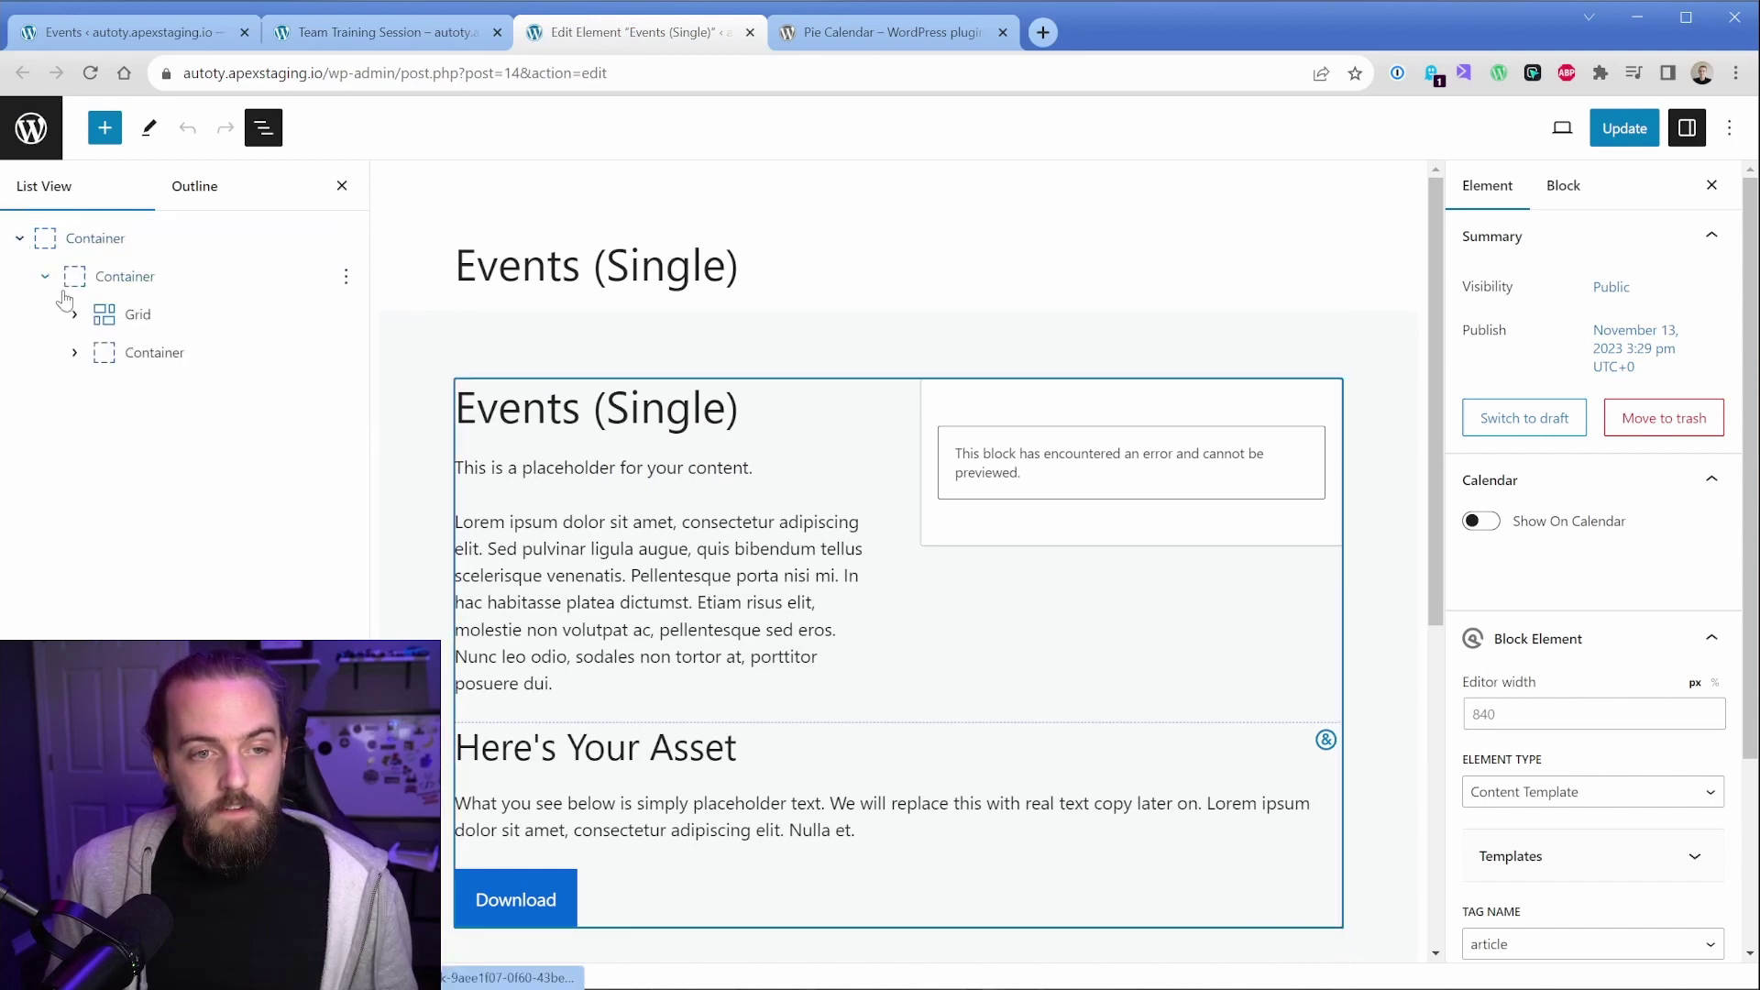
{"action": "left_click", "coordinate": [74, 352]}
{"action": "left_click", "coordinate": [627, 747]}
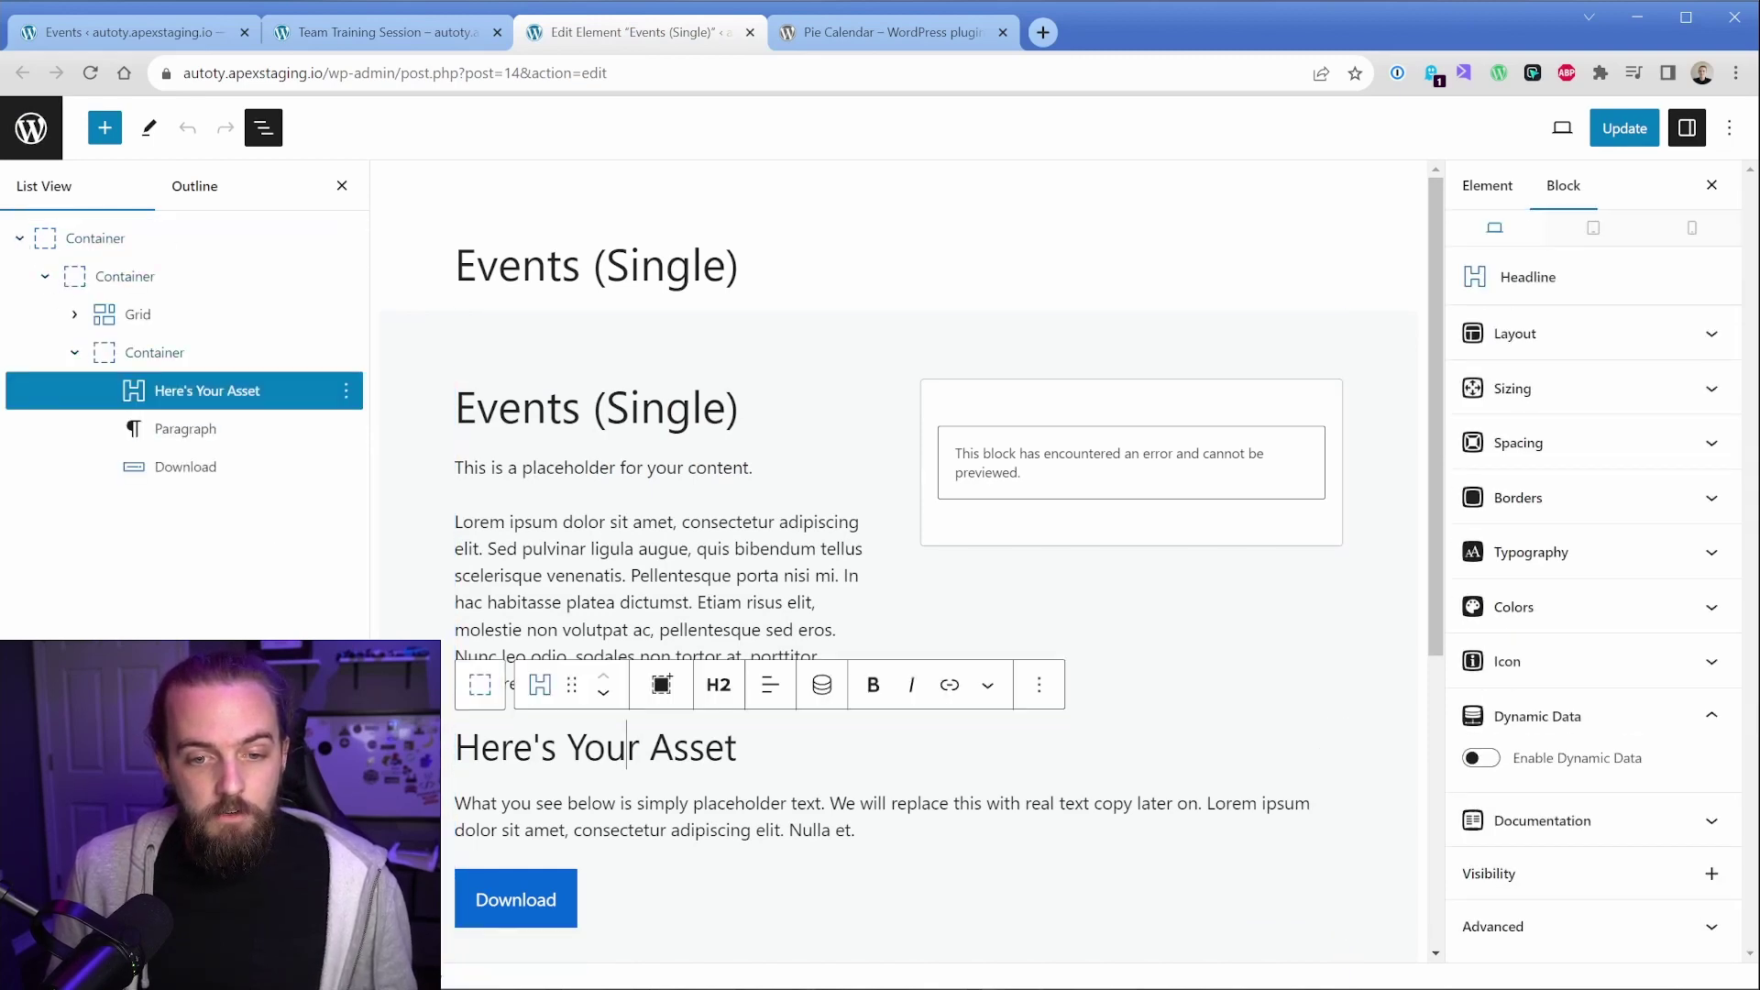
{"action": "left_click", "coordinate": [596, 407]}
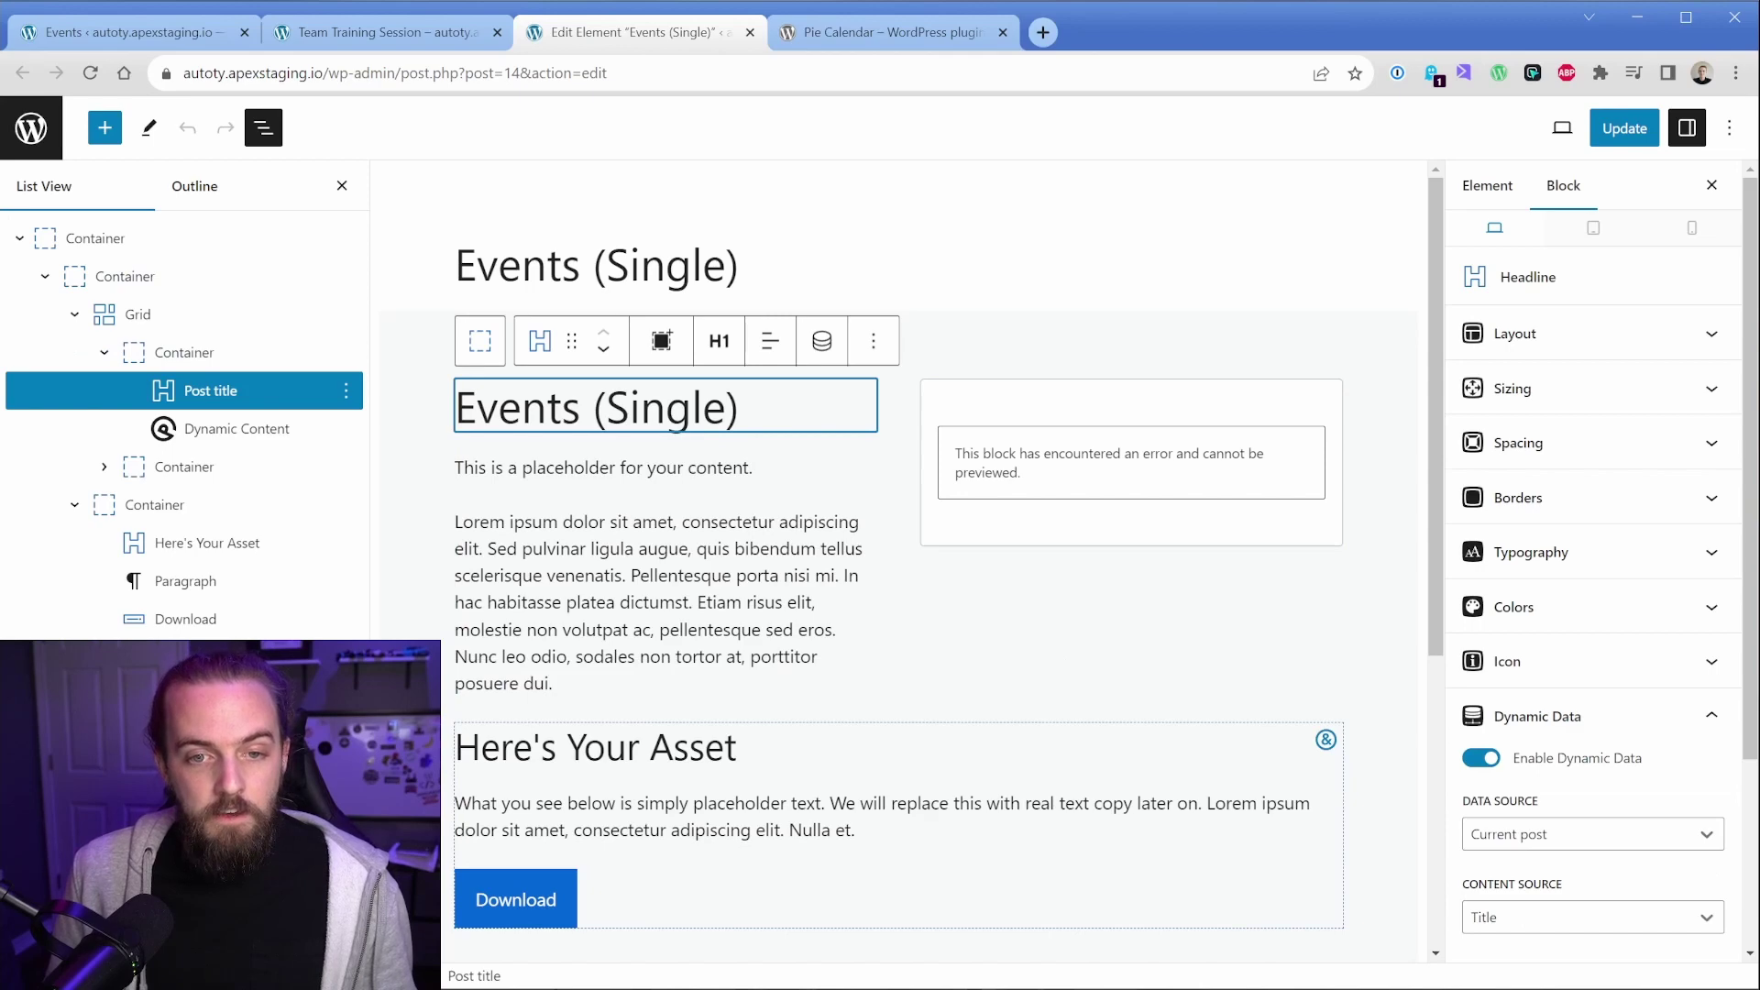
{"action": "left_click", "coordinate": [625, 747]}
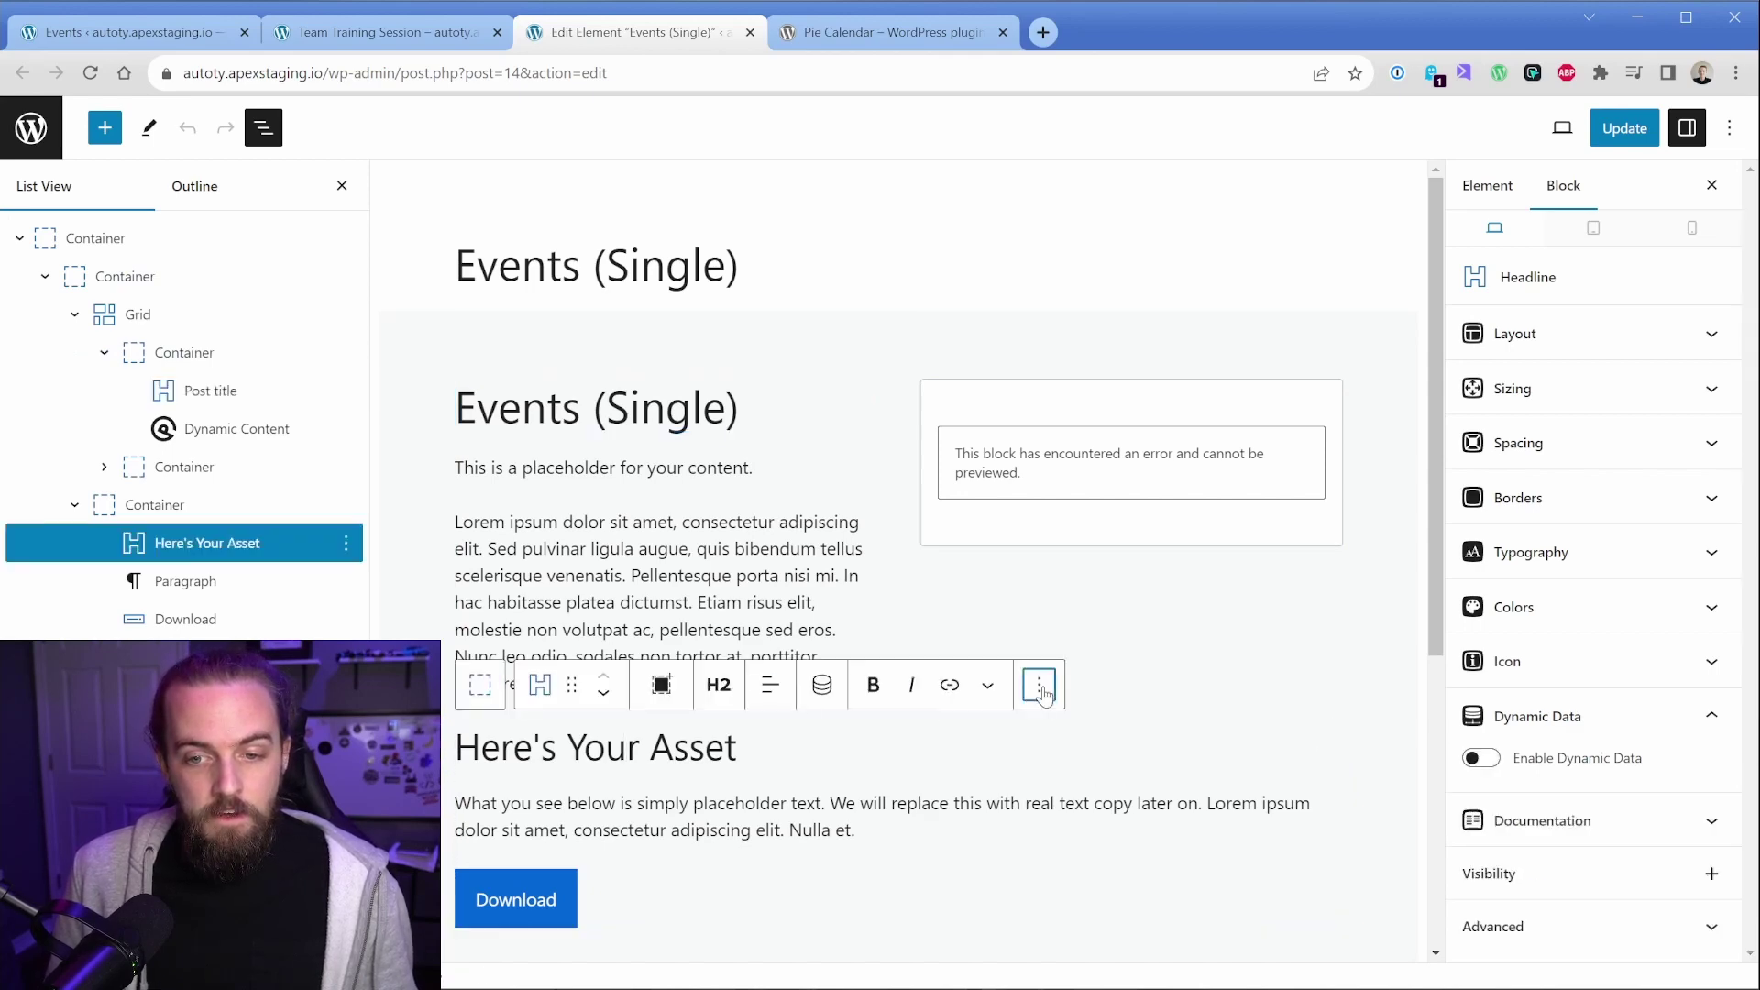
{"action": "left_click", "coordinate": [1039, 685]}
{"action": "left_click", "coordinate": [1071, 278]}
{"action": "key", "text": "ctrl+v"}
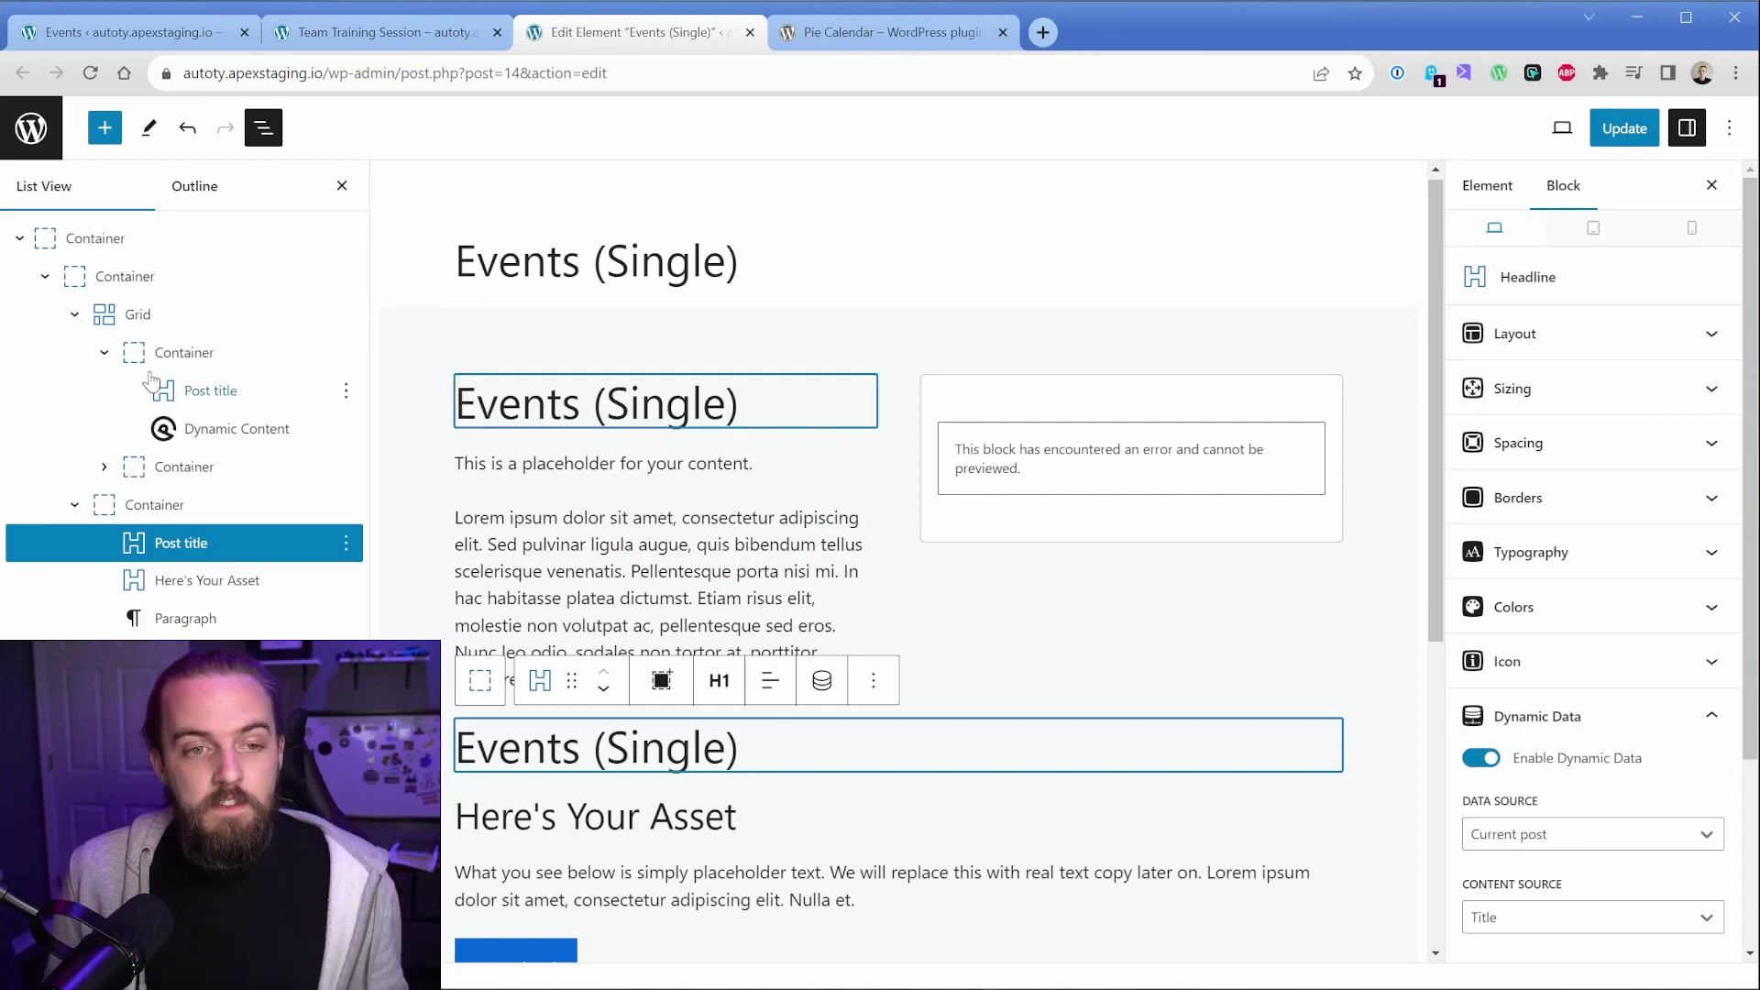
{"action": "left_click", "coordinate": [75, 505]}
{"action": "left_click", "coordinate": [74, 314]}
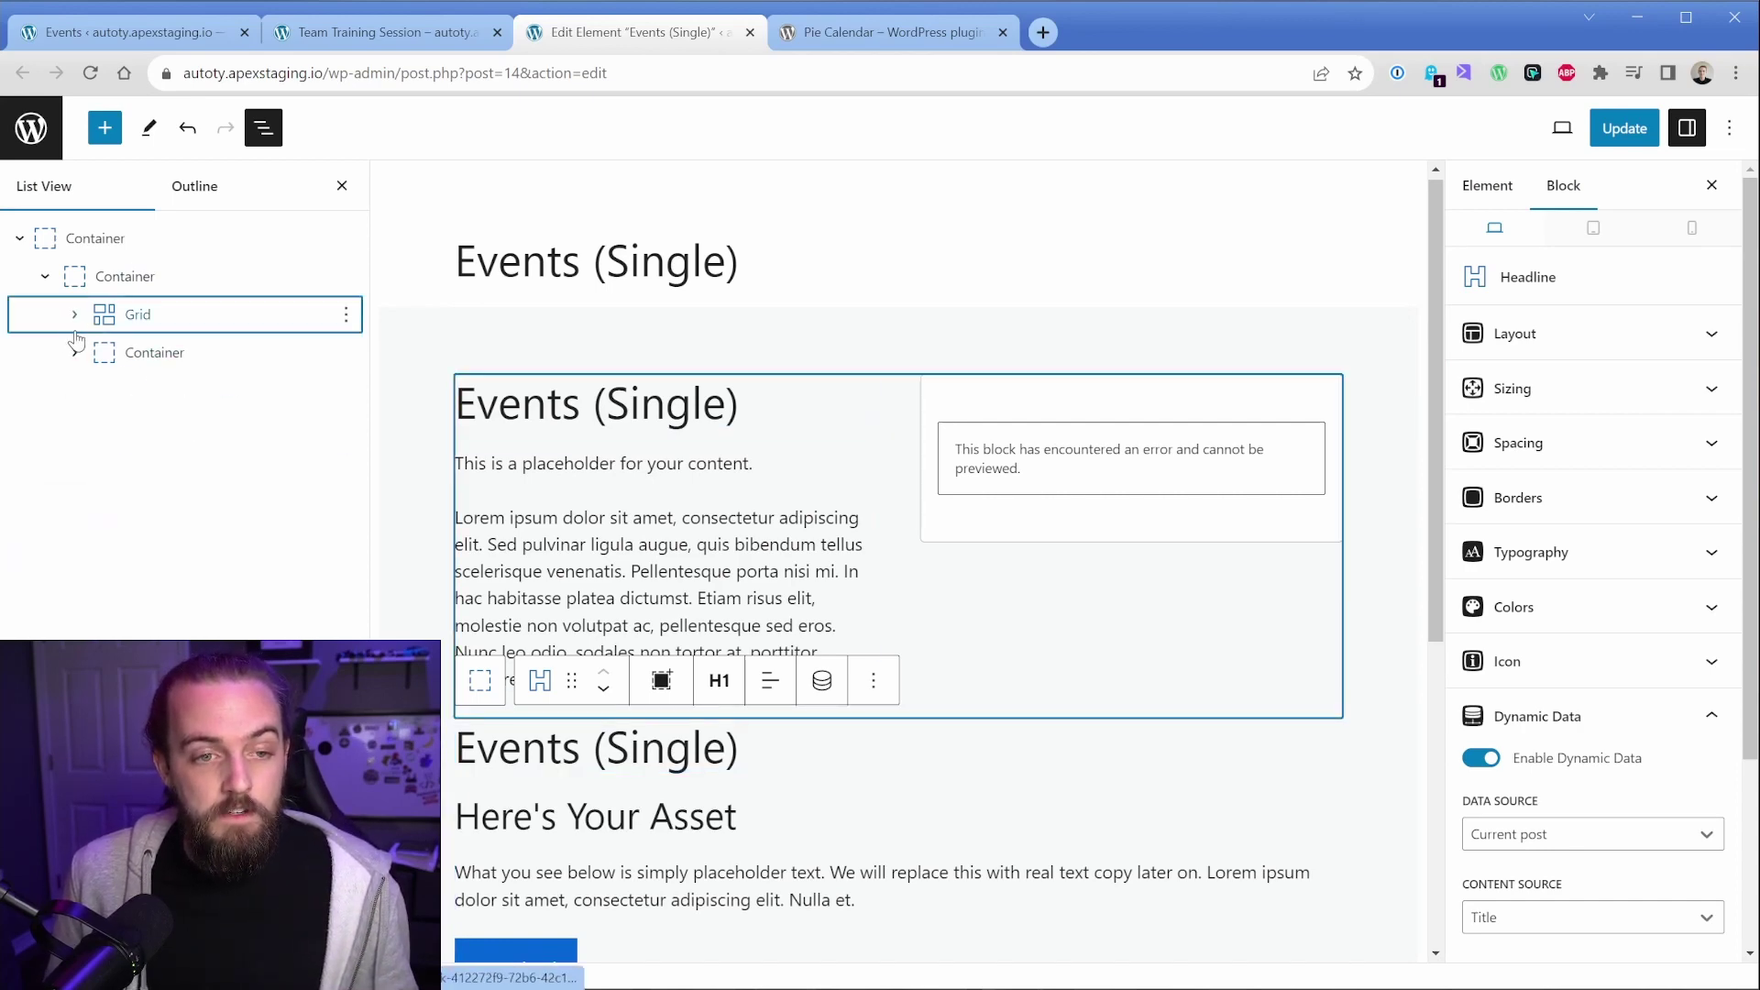
Give the registration grid a Query String rule hiding it when gated=show is present.
{"action": "left_click", "coordinate": [128, 320]}
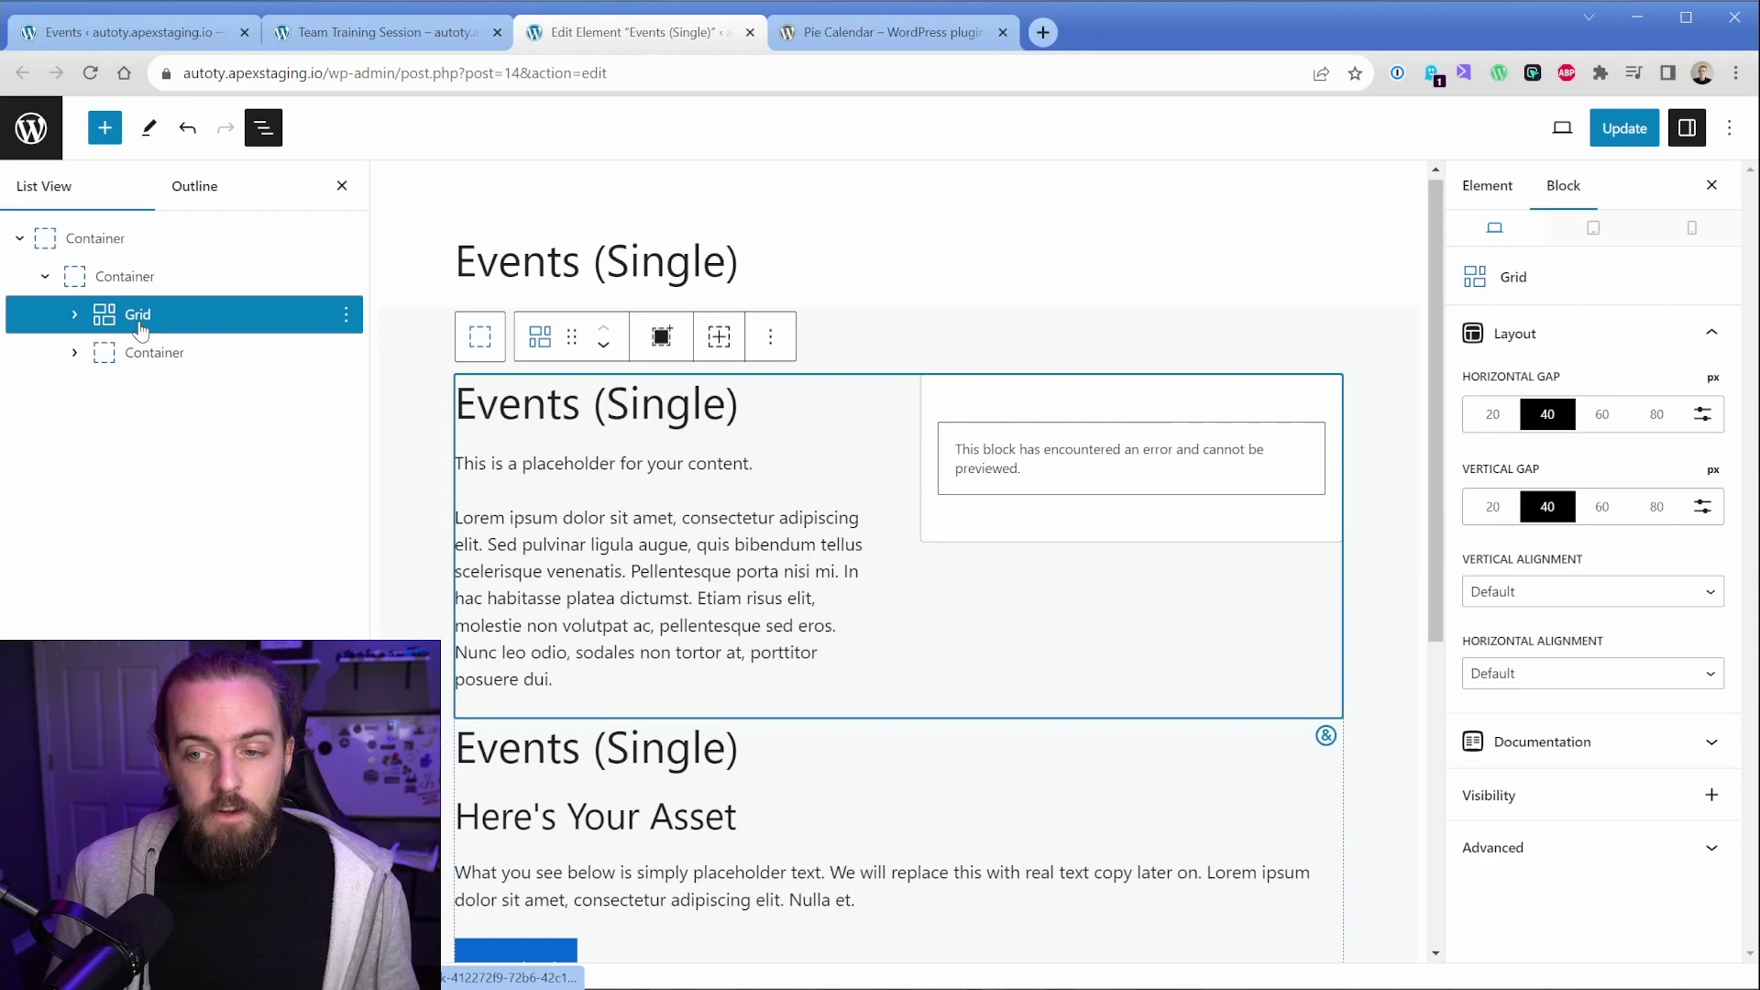
{"action": "left_click", "coordinate": [1711, 796]}
{"action": "left_click", "coordinate": [1537, 393]}
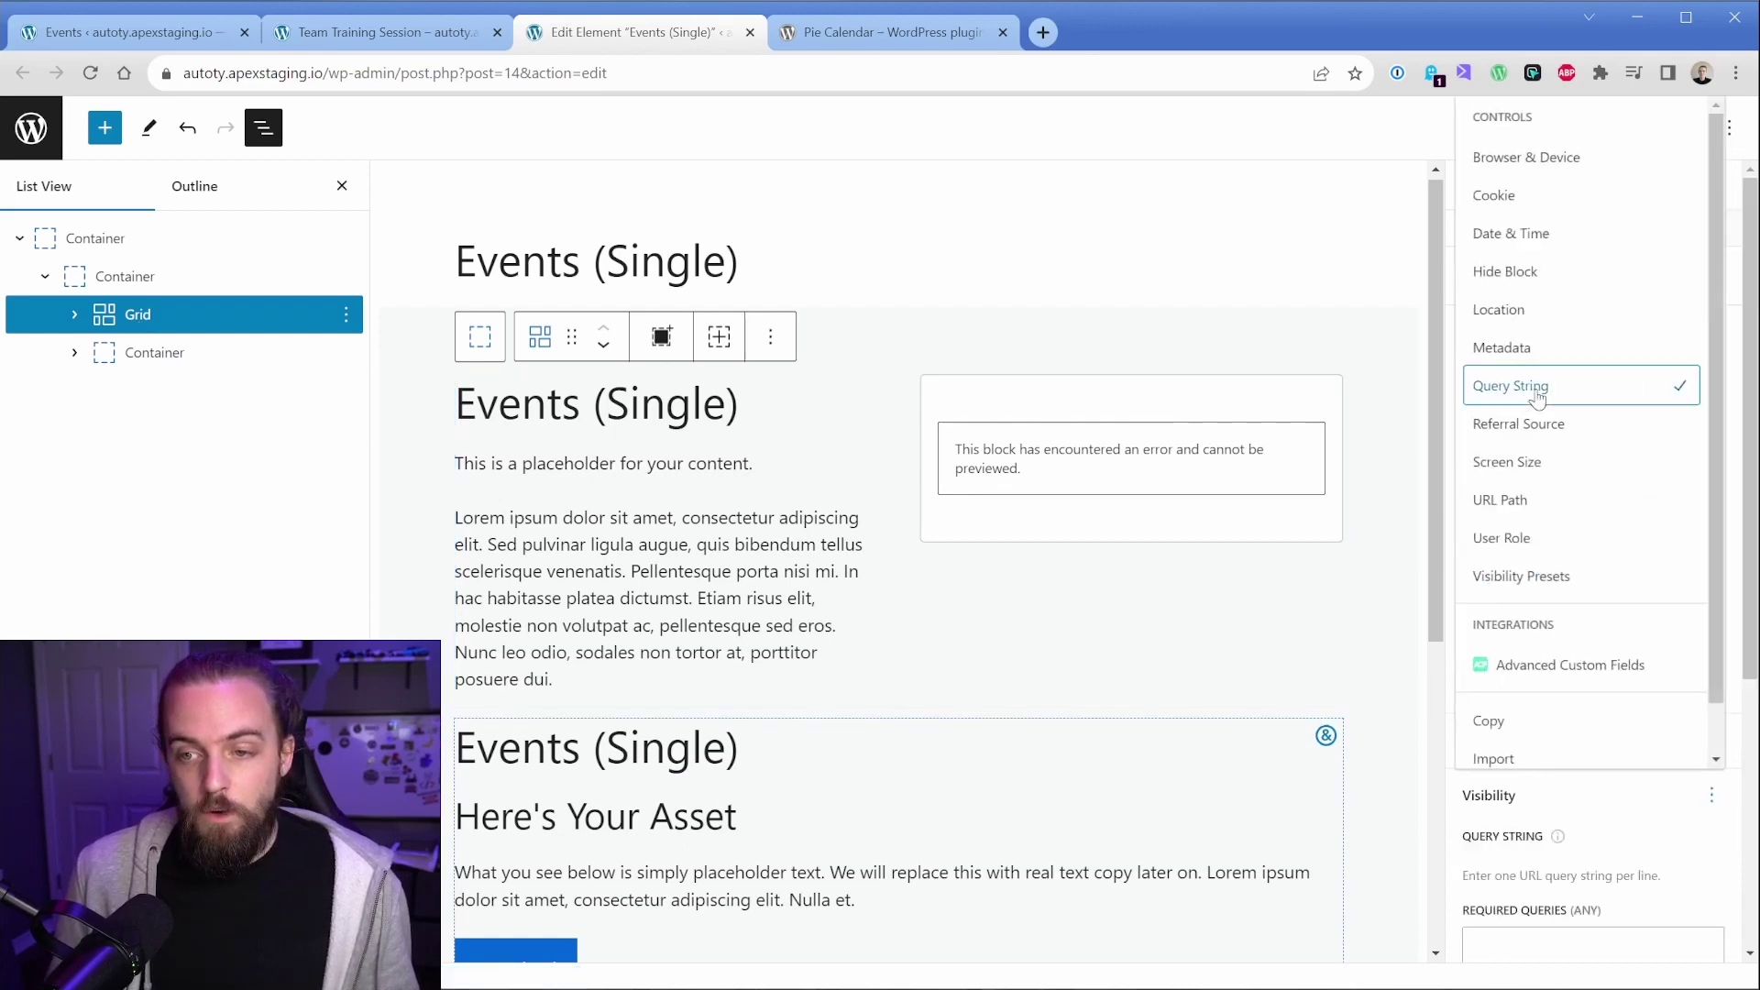
{"action": "scroll", "coordinate": [1537, 396], "scroll_direction": "down", "scroll_amount": 5}
{"action": "left_click", "coordinate": [1558, 806]}
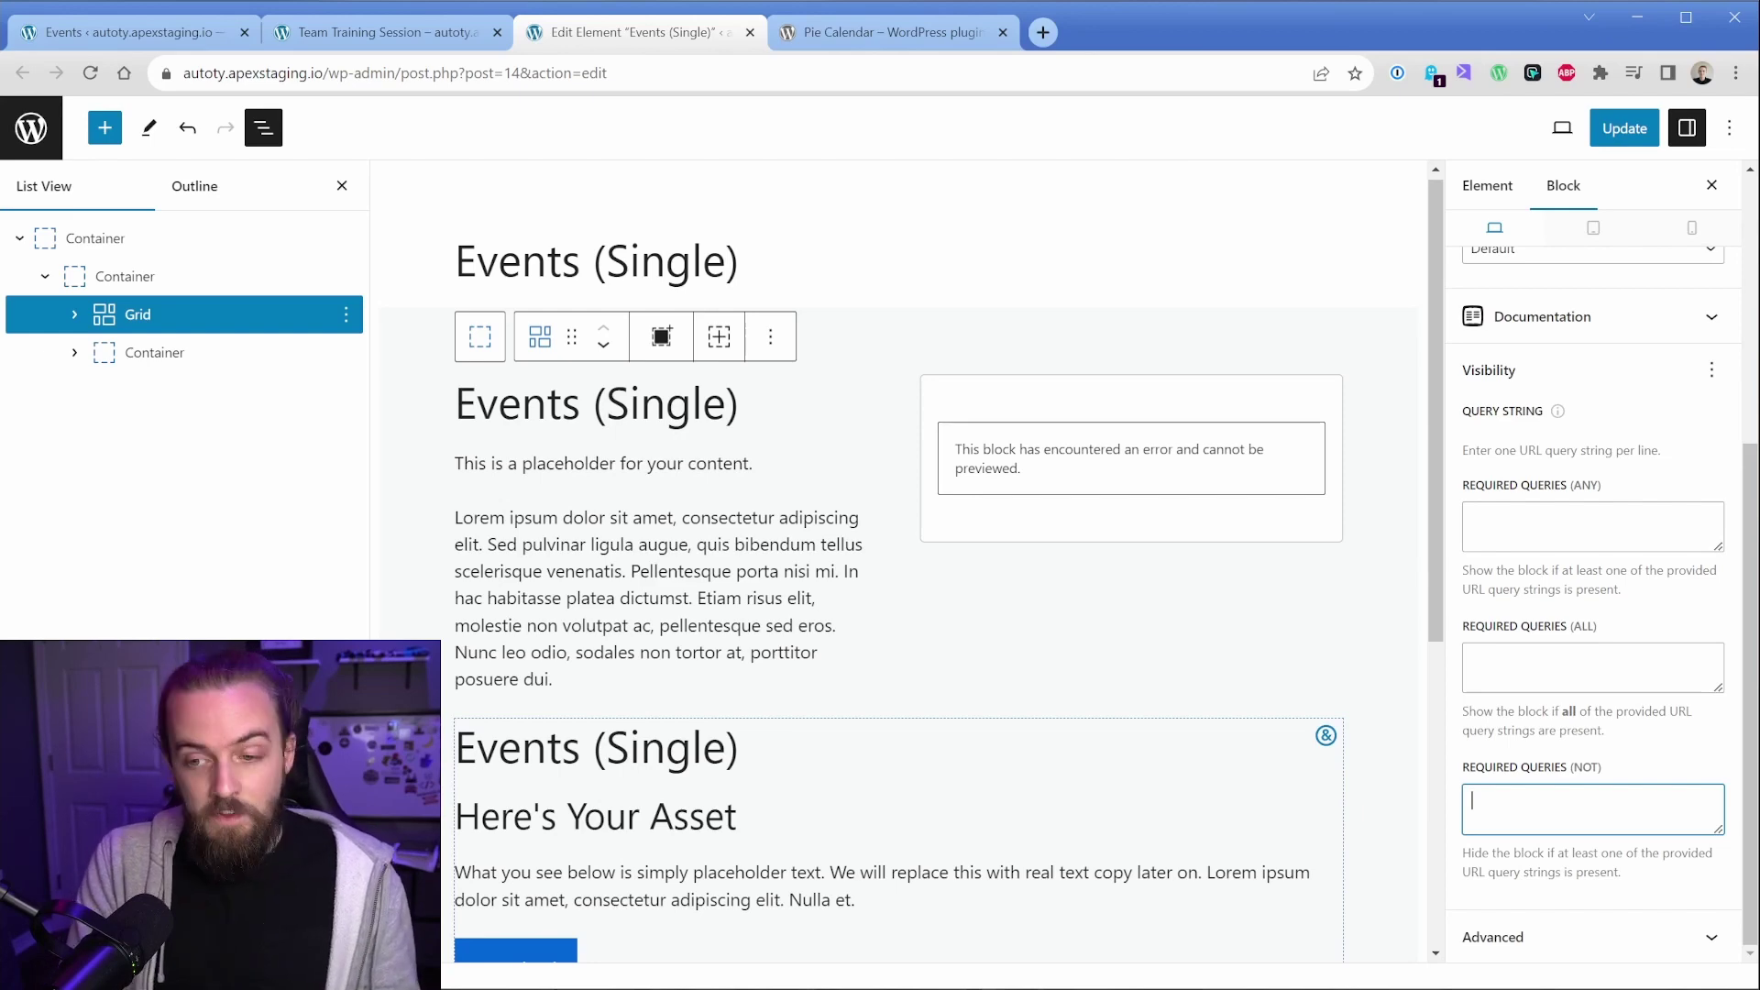
{"action": "type", "text": "gated=show"}
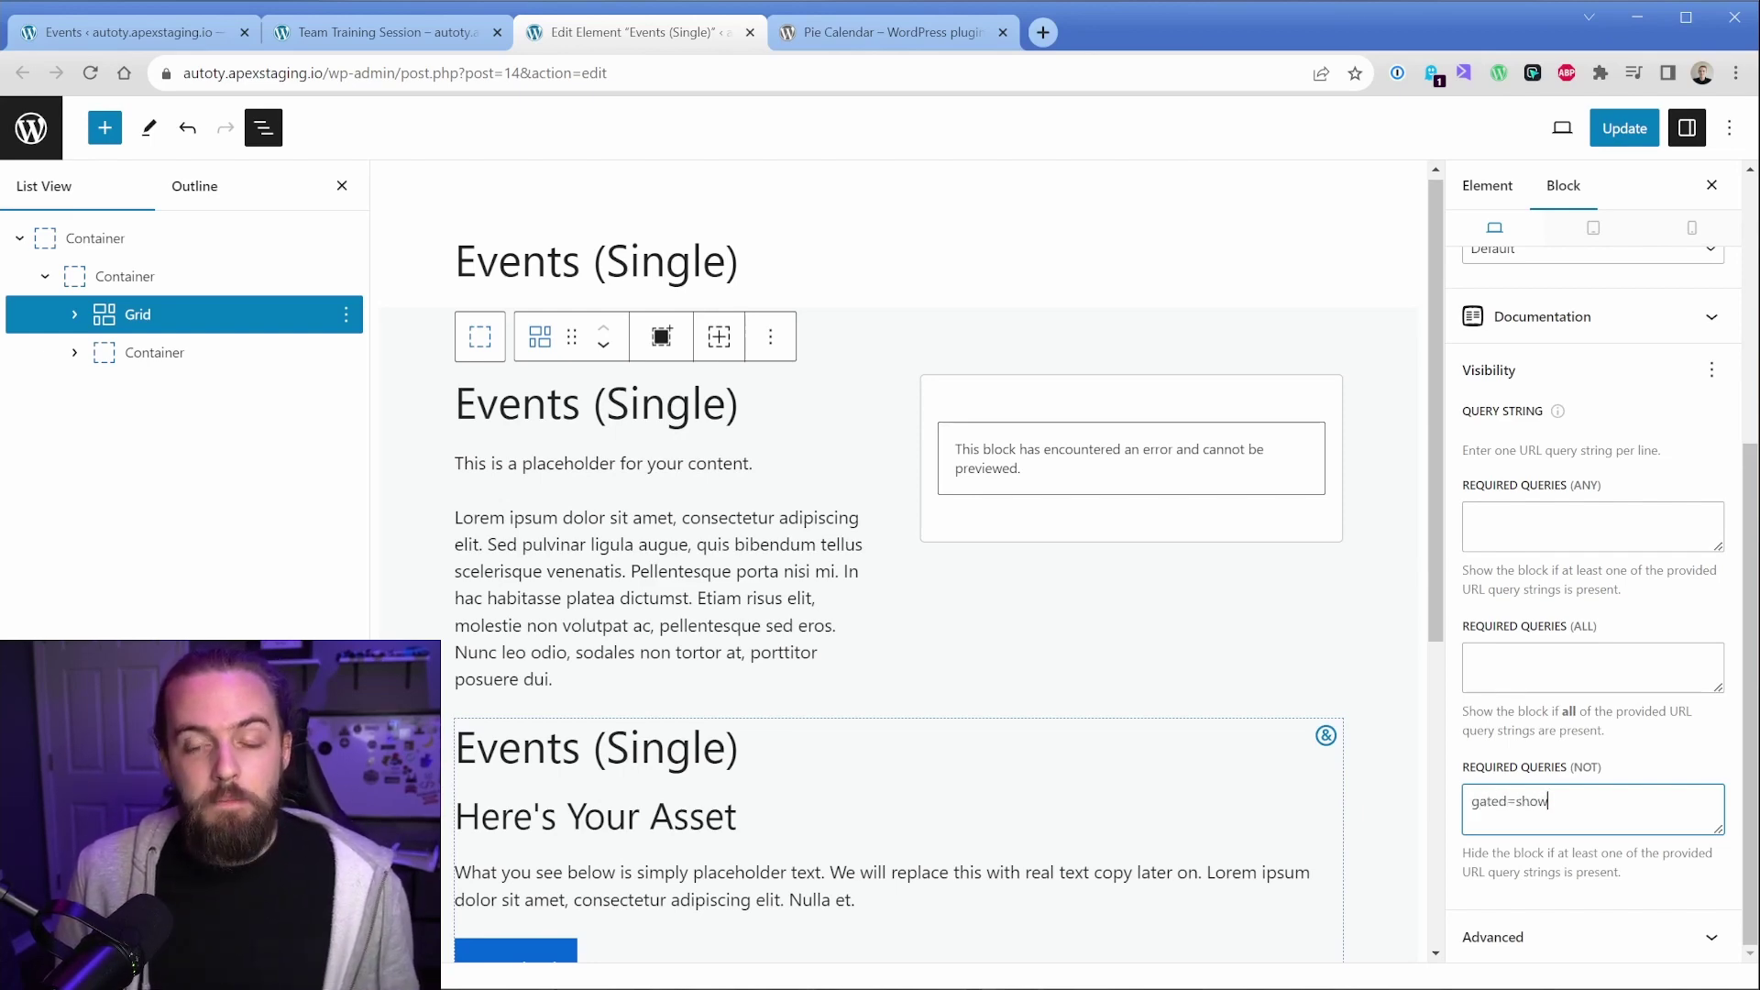
{"action": "key", "text": "ctrl+a"}
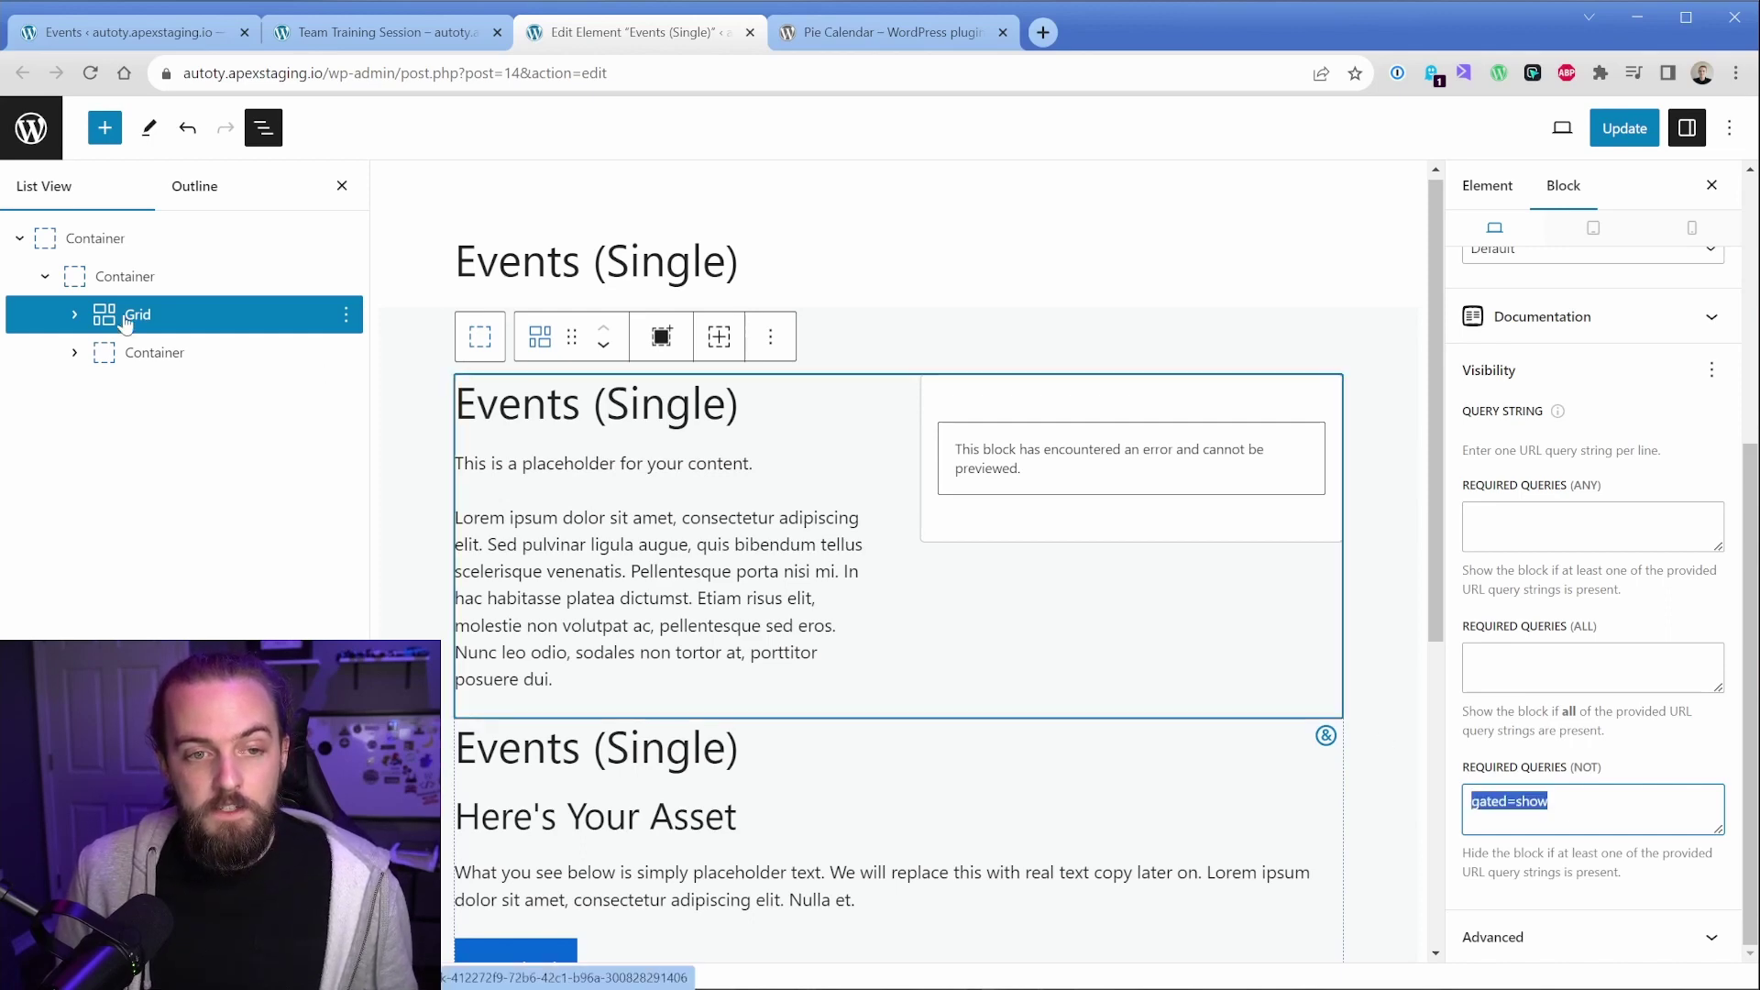
Update the template and go back to the Elements list.
{"action": "left_click", "coordinate": [147, 362]}
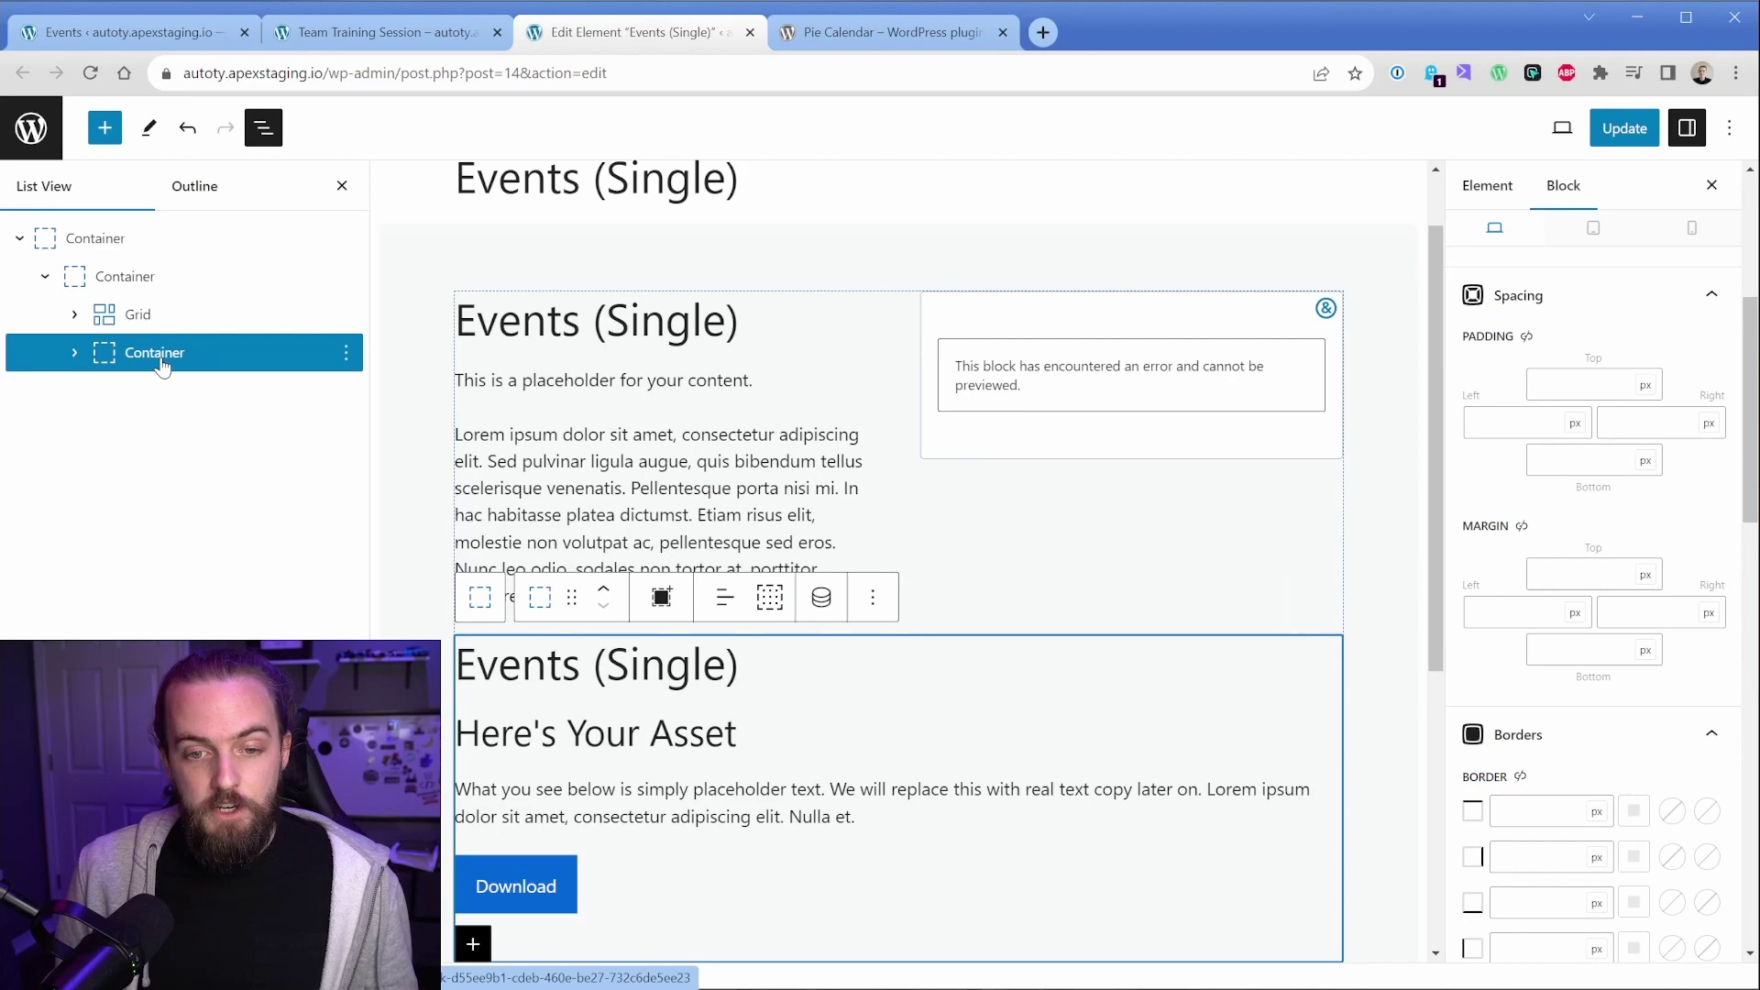
{"action": "left_click", "coordinate": [1624, 128]}
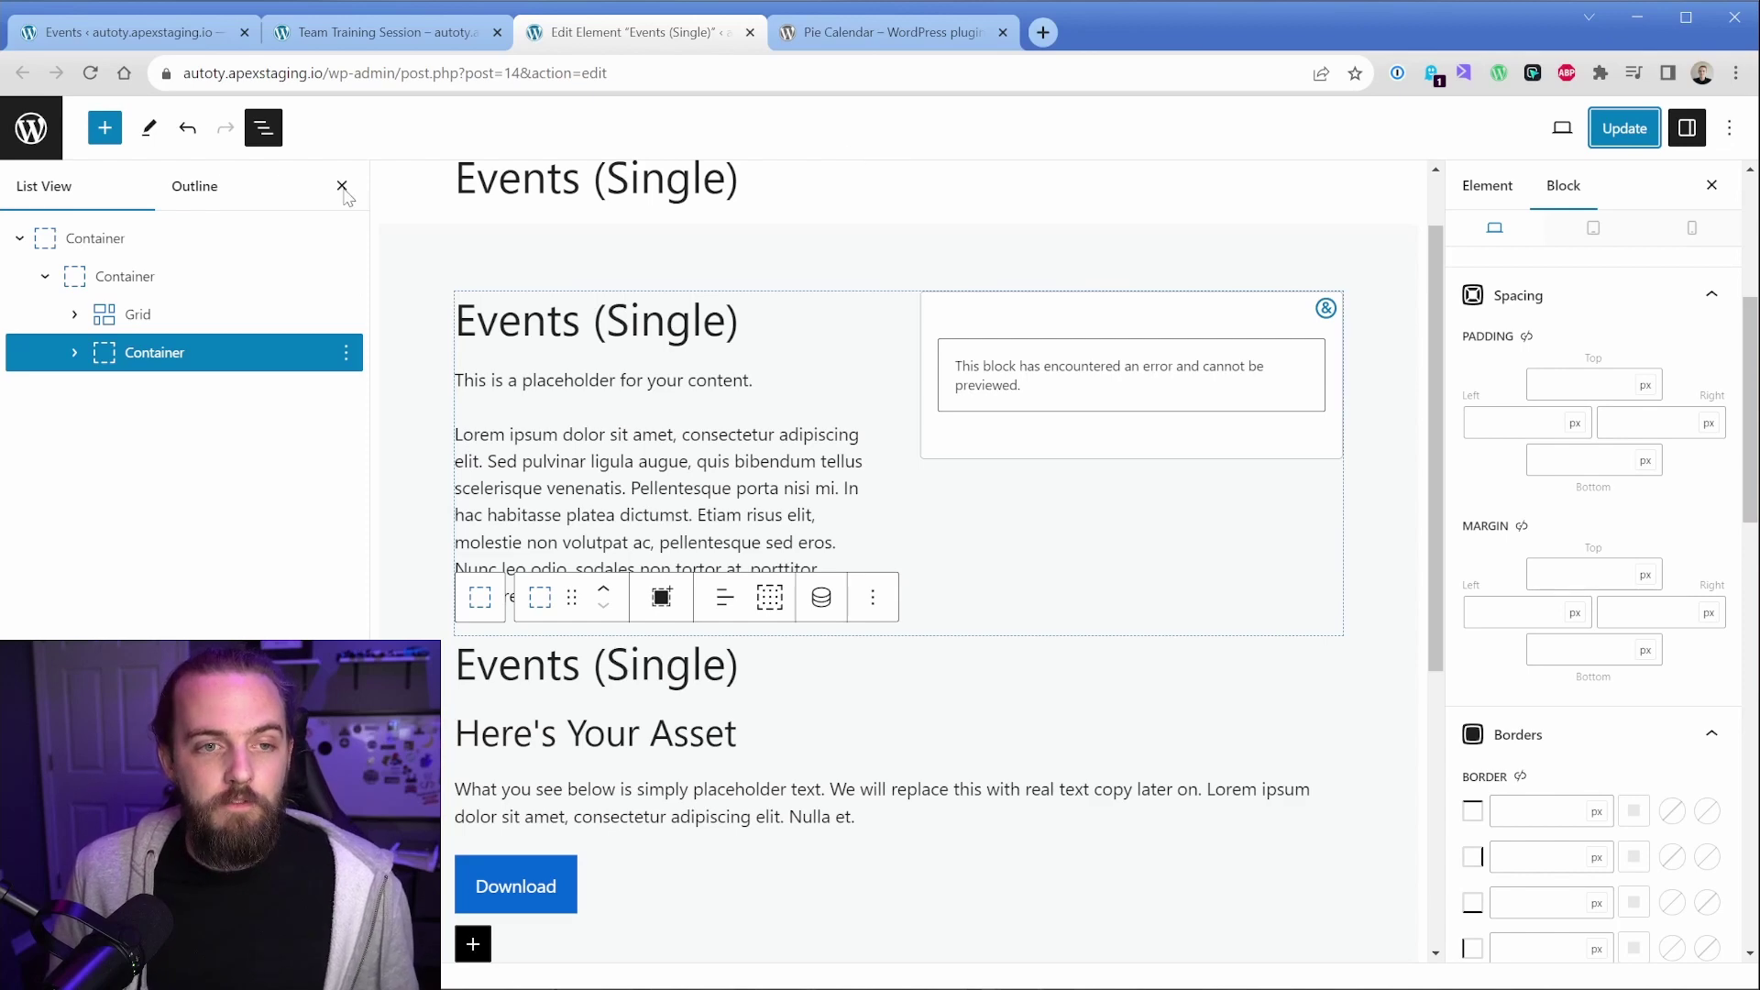
{"action": "left_click", "coordinate": [31, 128]}
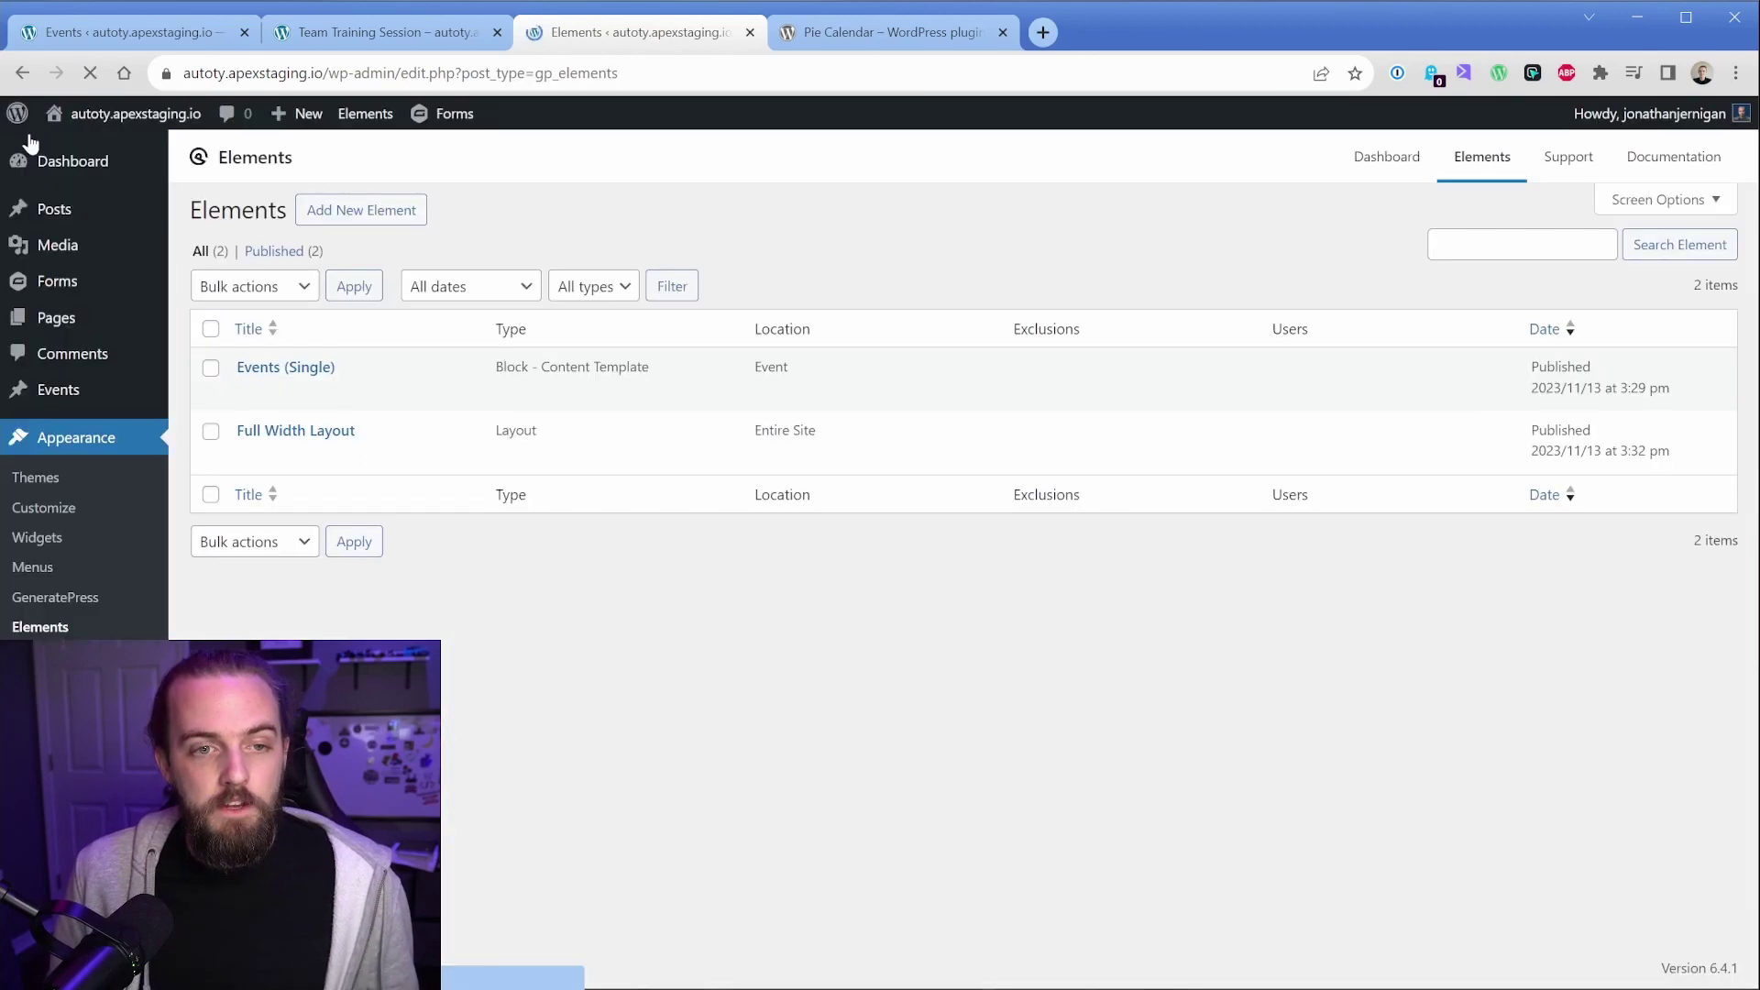
Open the Register form's Default Confirmation and switch its type from Text to Page.
{"action": "left_click", "coordinate": [57, 280]}
{"action": "mouse_move", "coordinate": [581, 525]}
{"action": "left_click", "coordinate": [605, 601]}
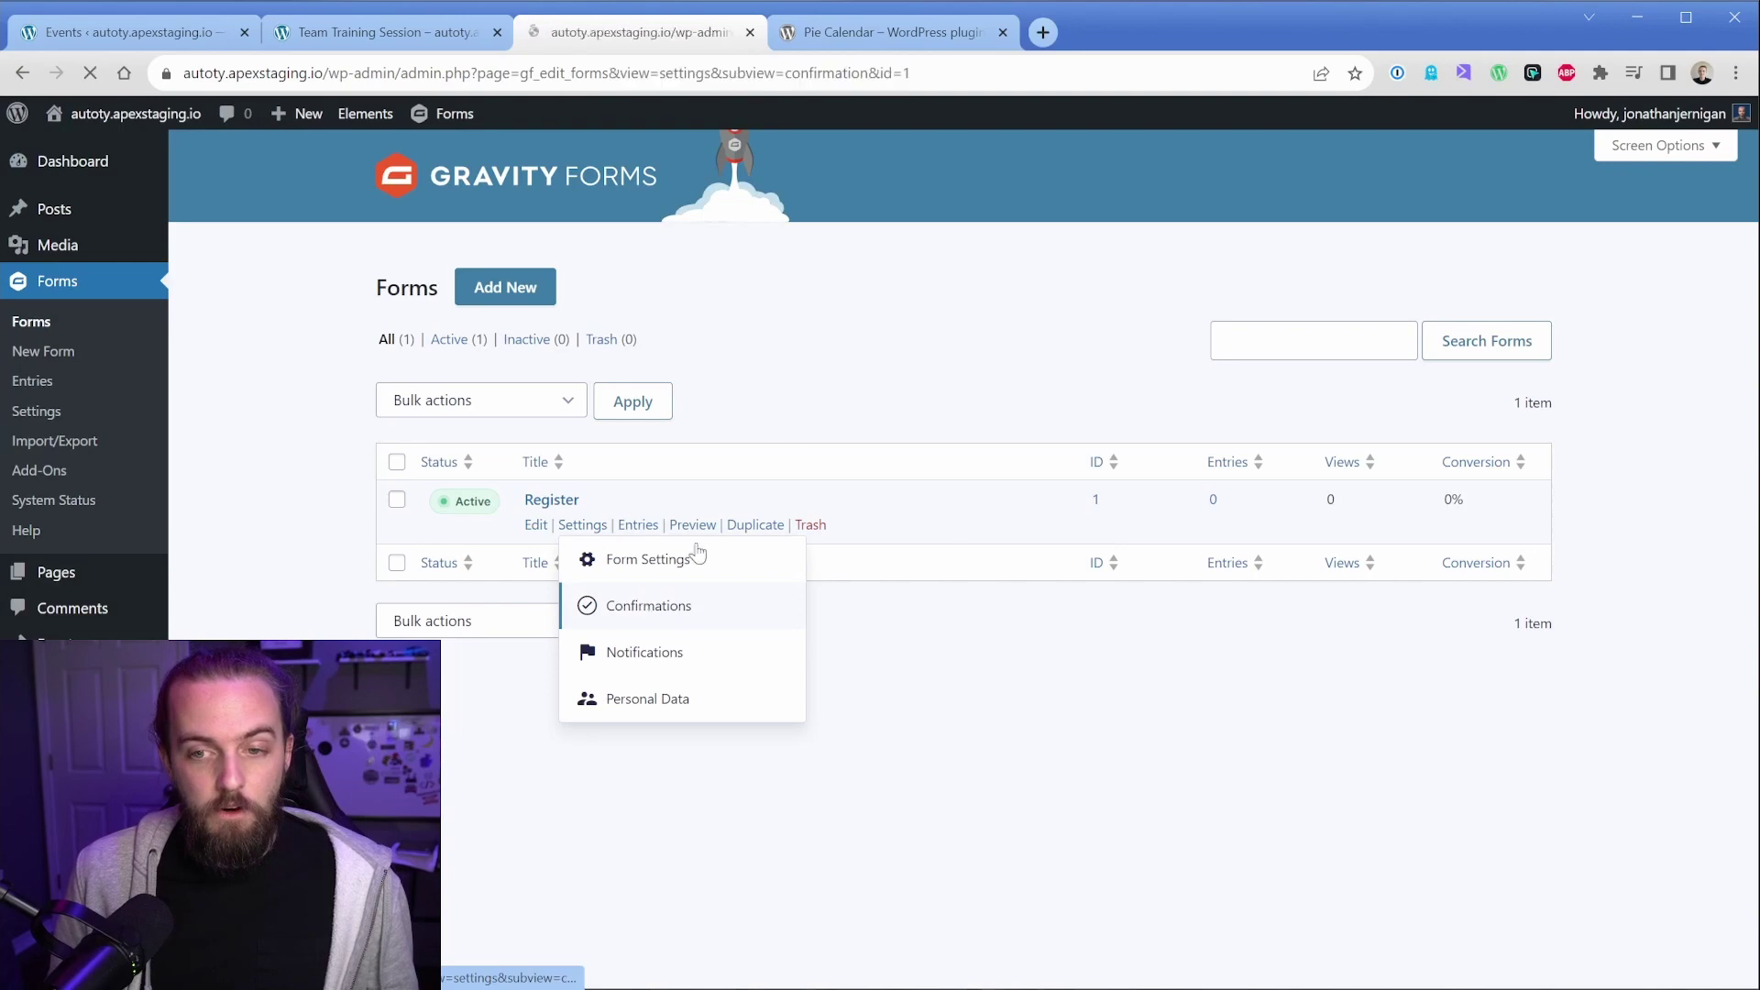
{"action": "mouse_move", "coordinate": [734, 548]}
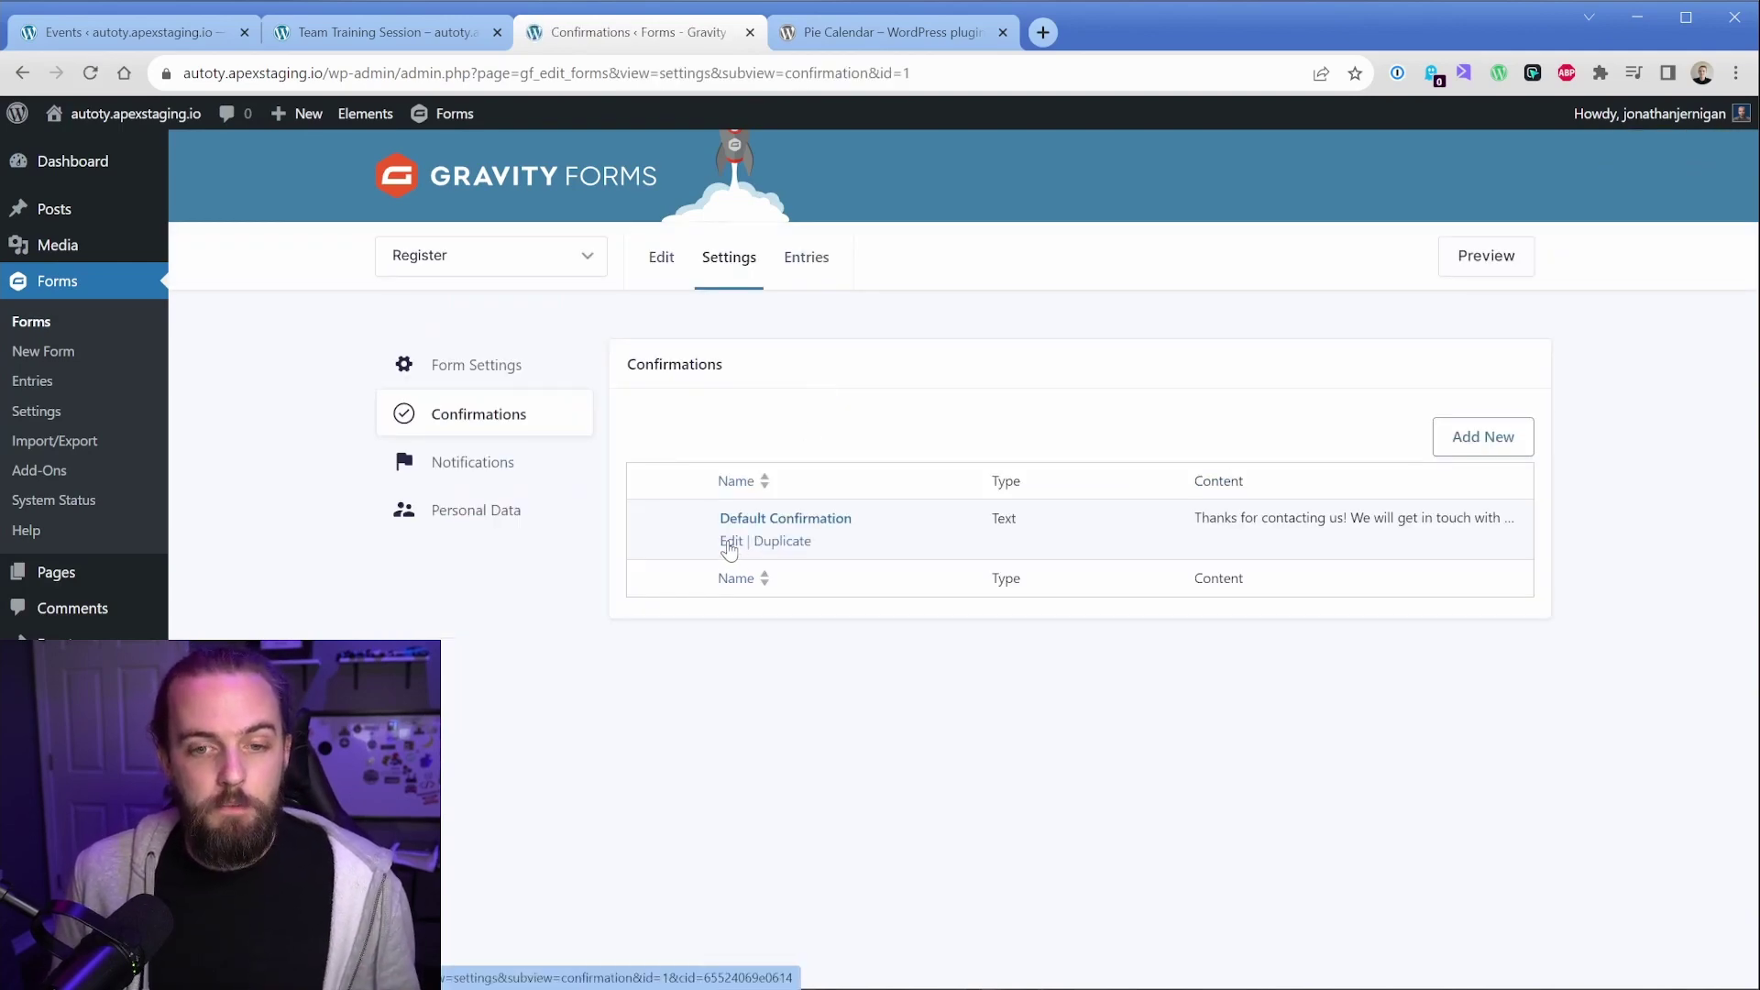
{"action": "left_click", "coordinate": [731, 542]}
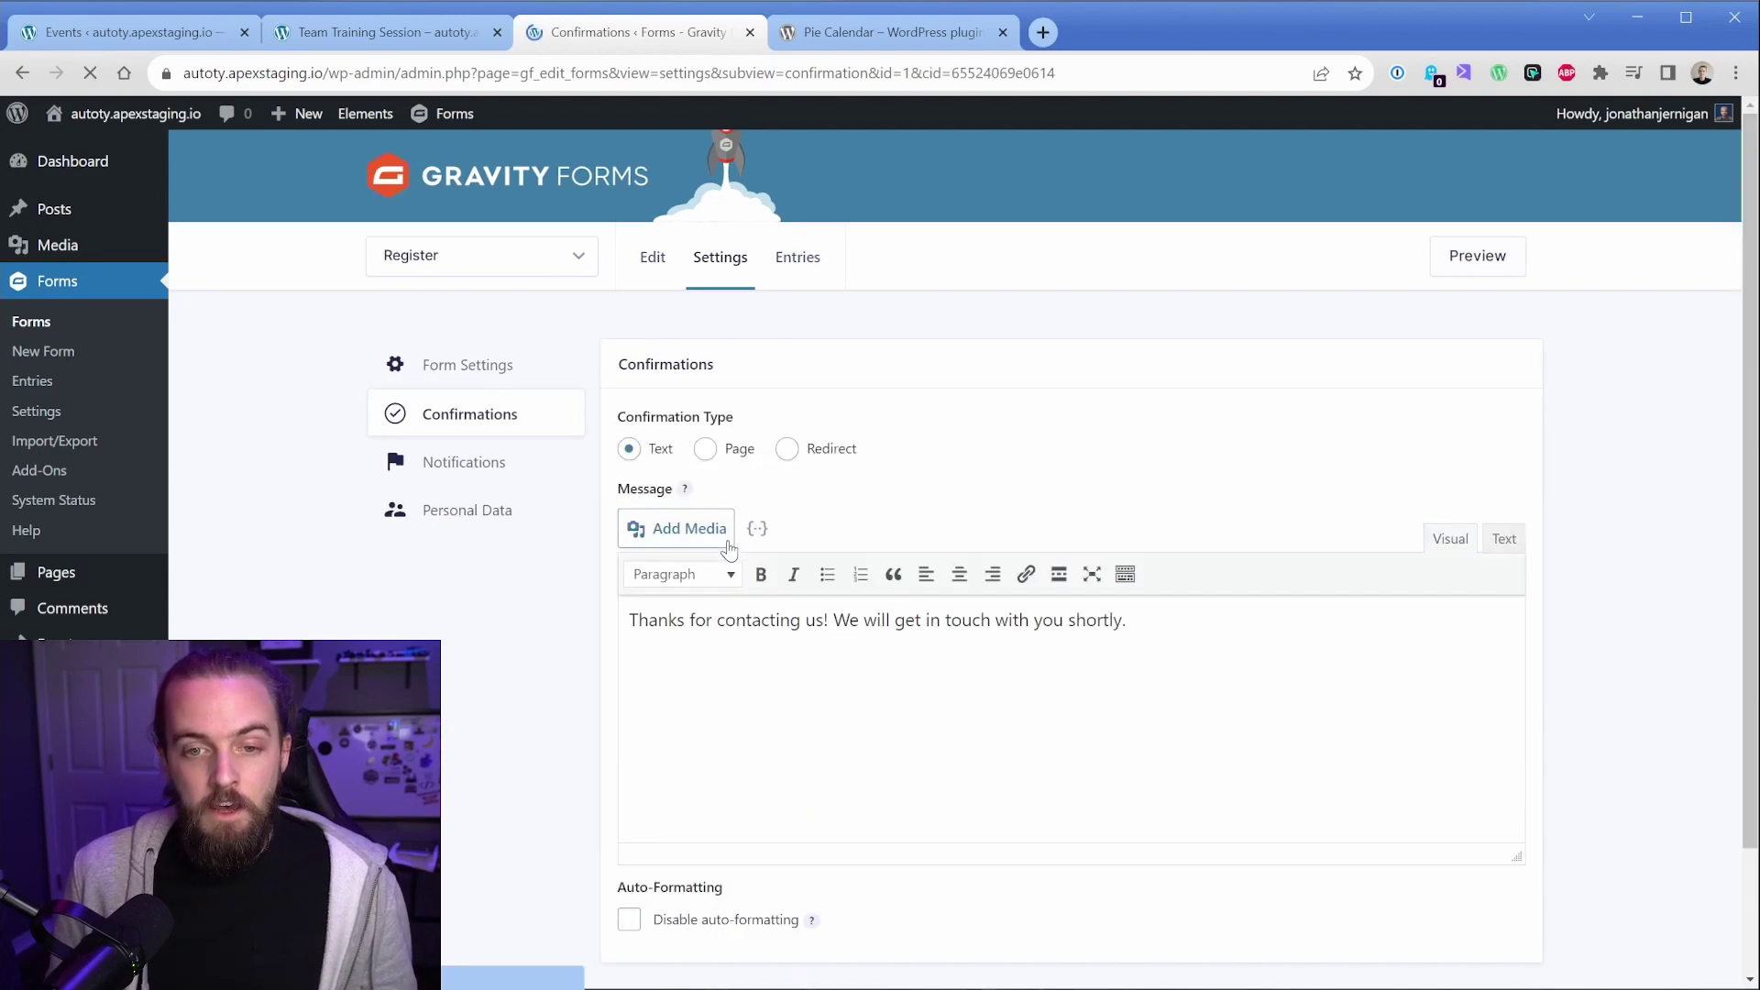
{"action": "left_click", "coordinate": [706, 451]}
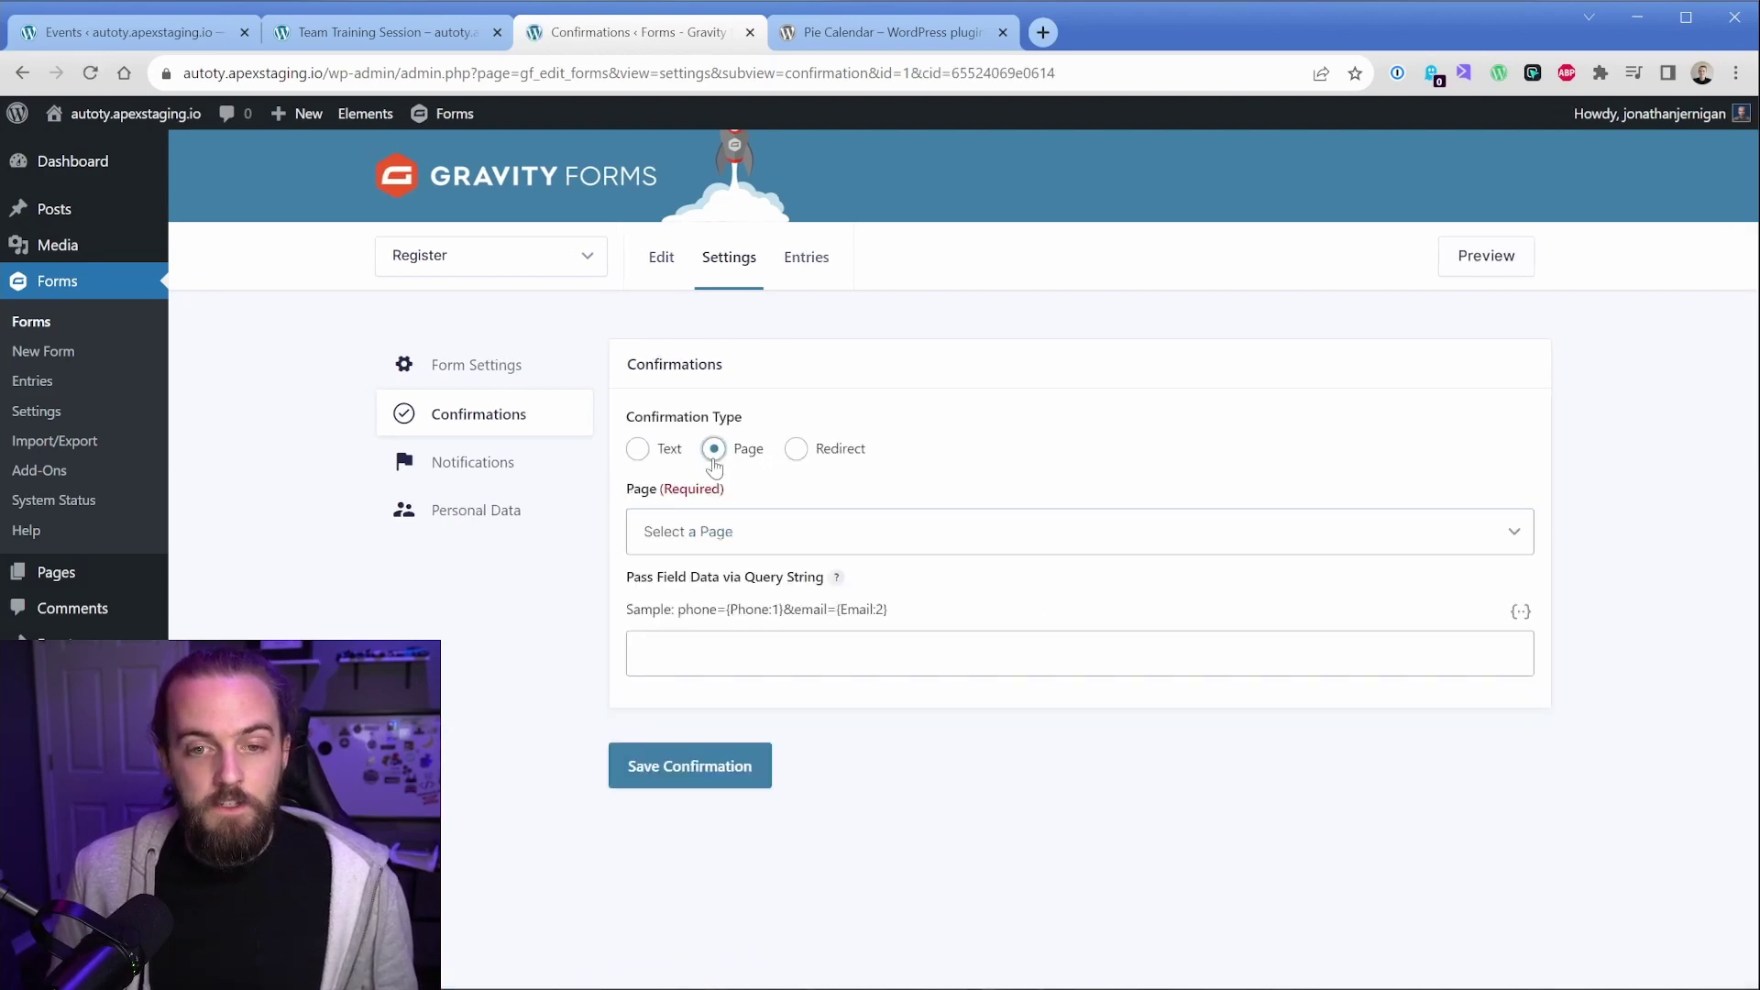
{"action": "left_click", "coordinate": [779, 546]}
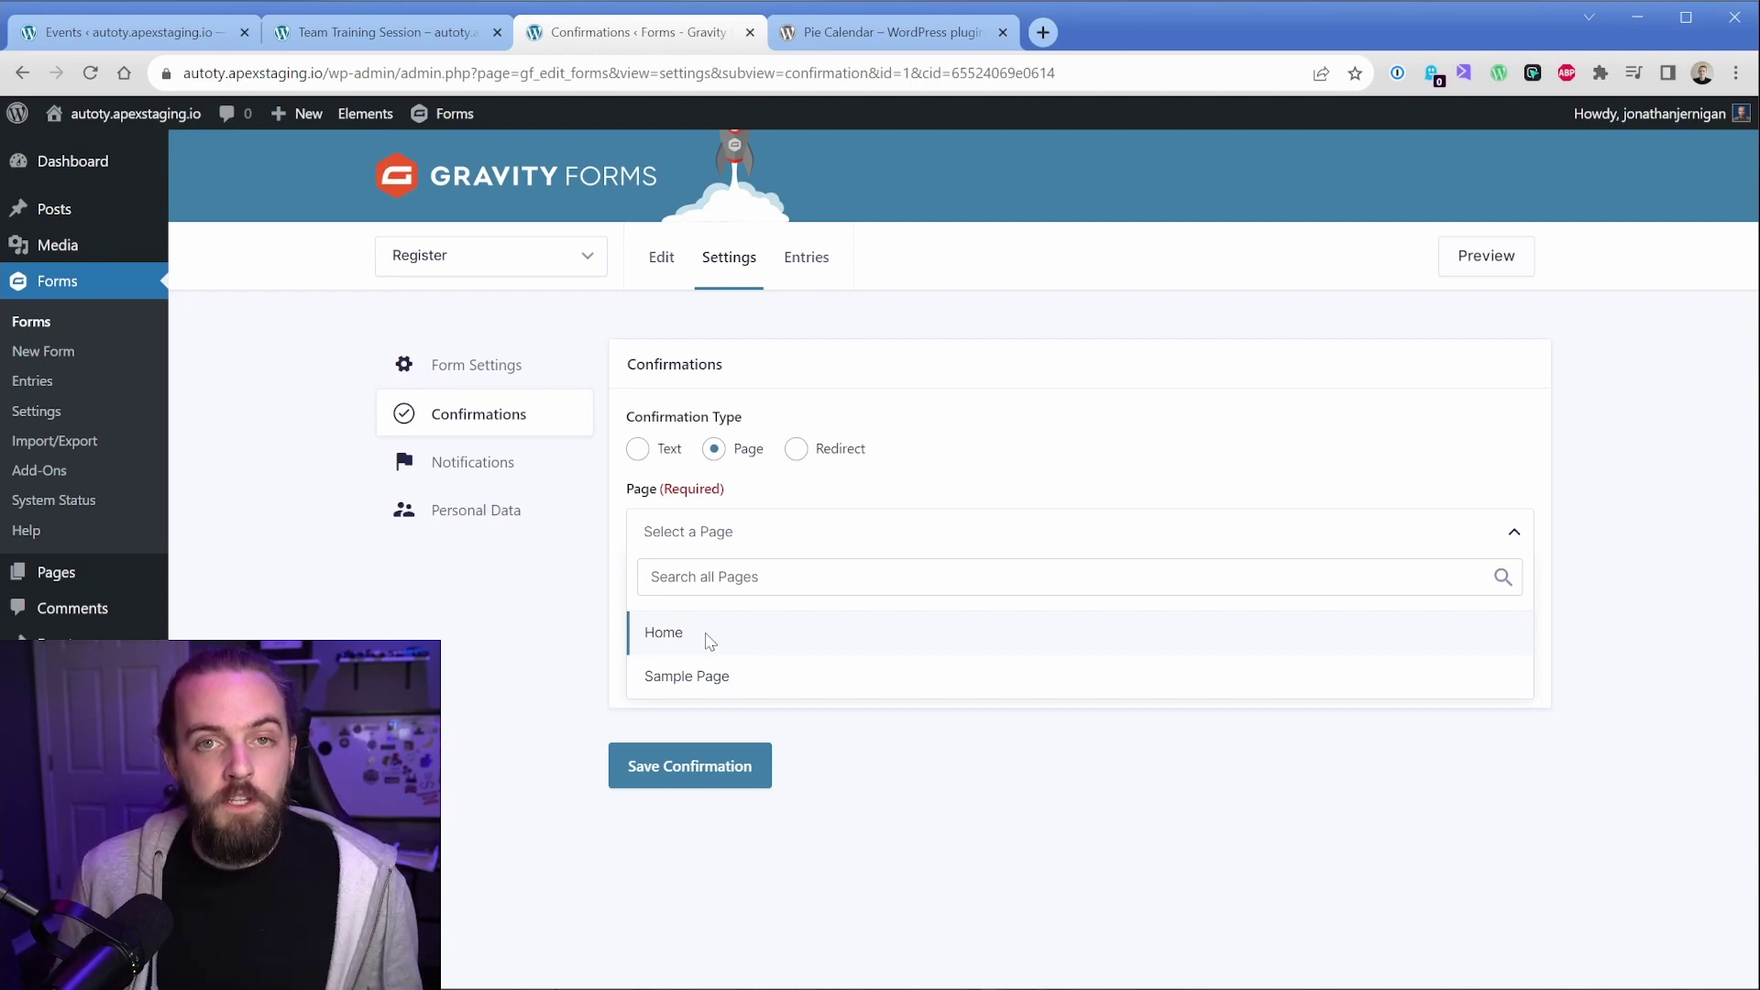
Switch the confirmation to Redirect with the {embed_url} merge tag as the Redirect URL.
{"action": "left_click", "coordinate": [796, 449]}
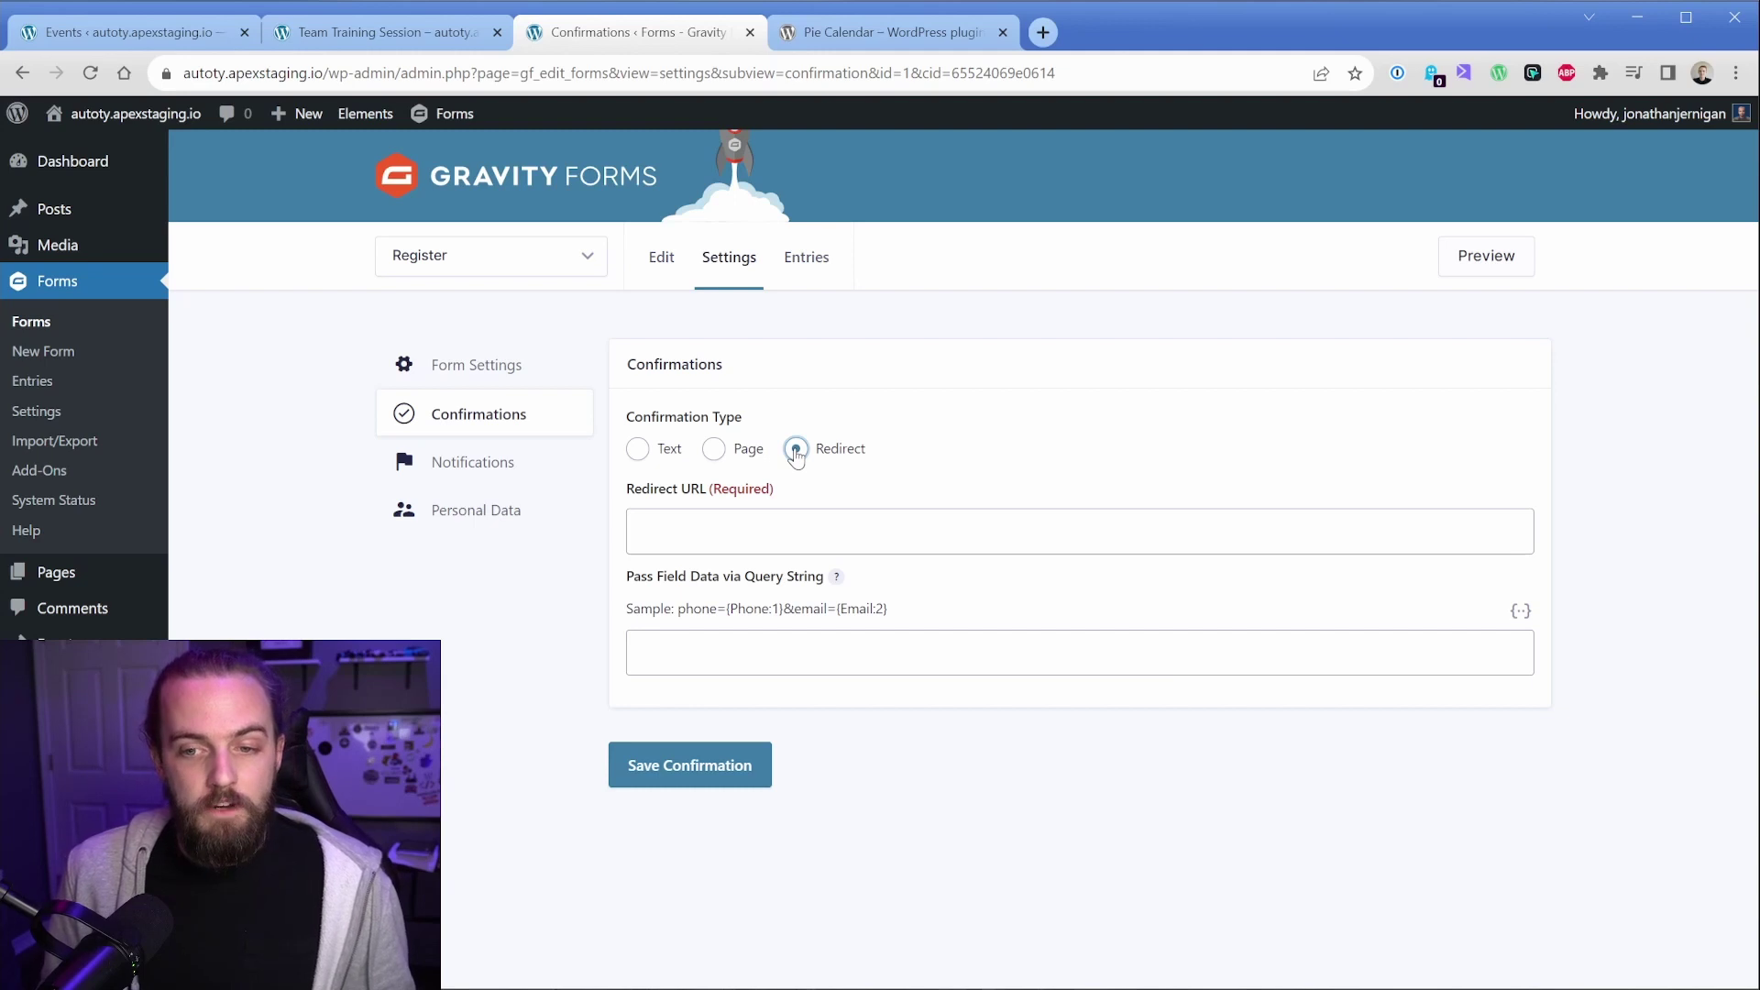
{"action": "left_click", "coordinate": [790, 530]}
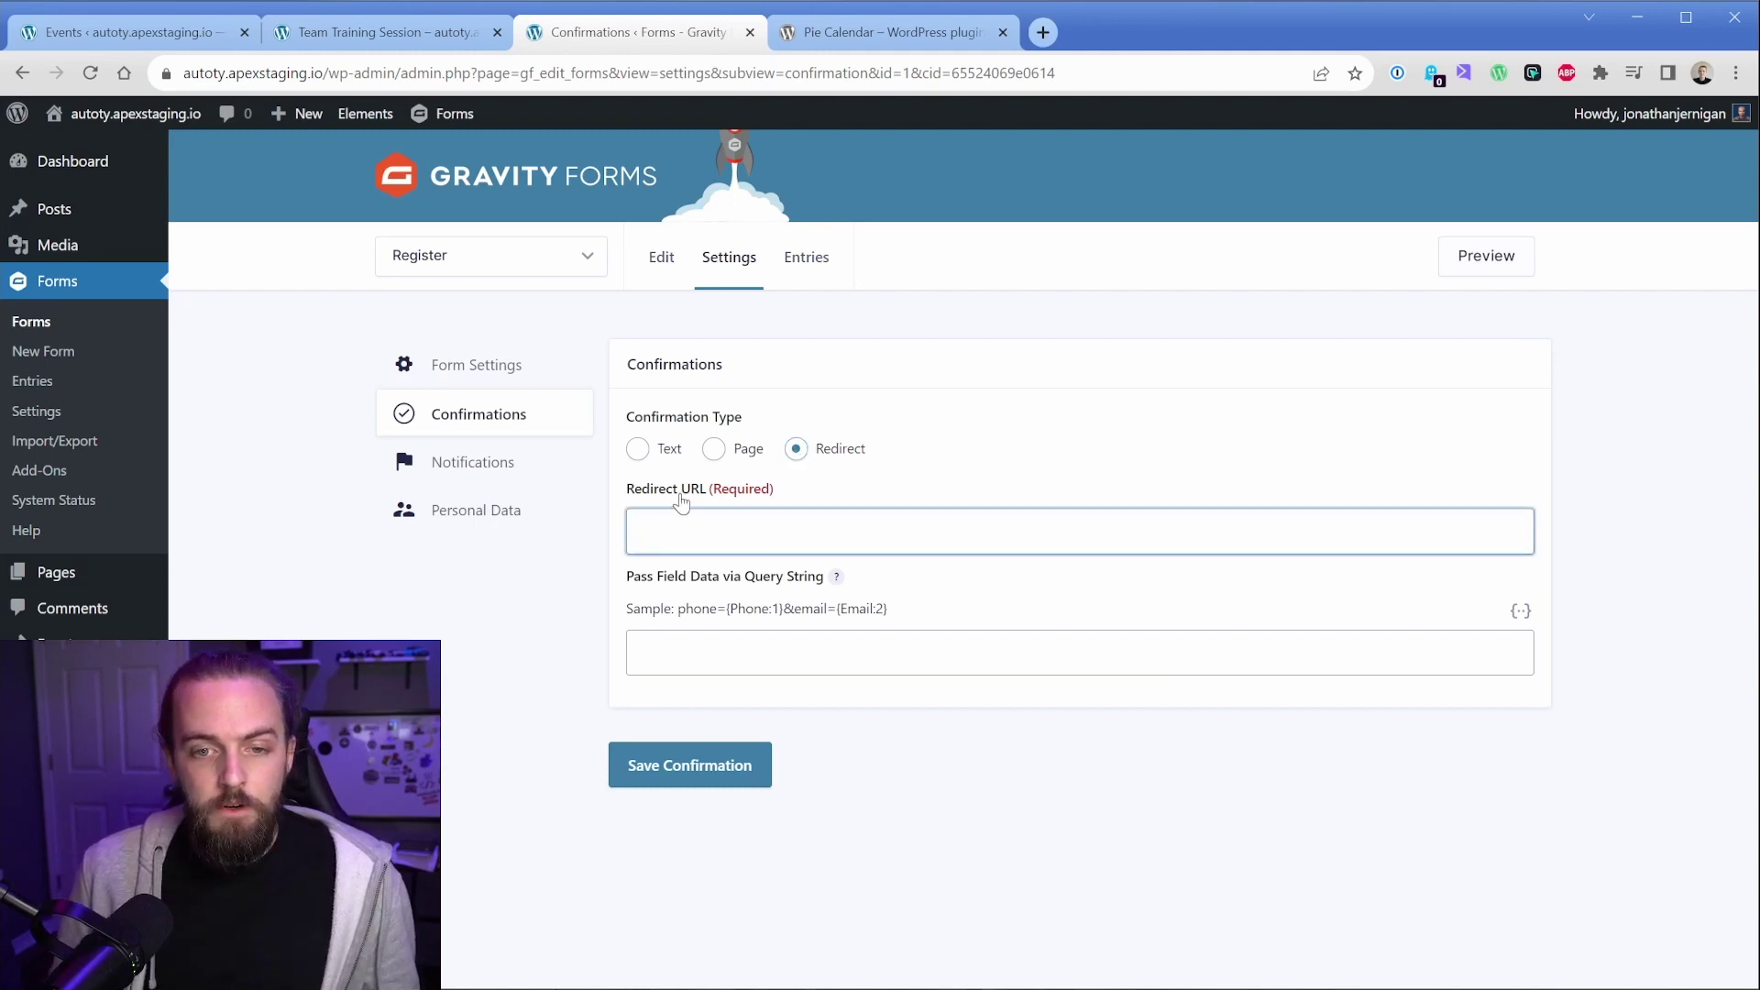
{"action": "triple_click", "coordinate": [1523, 505]}
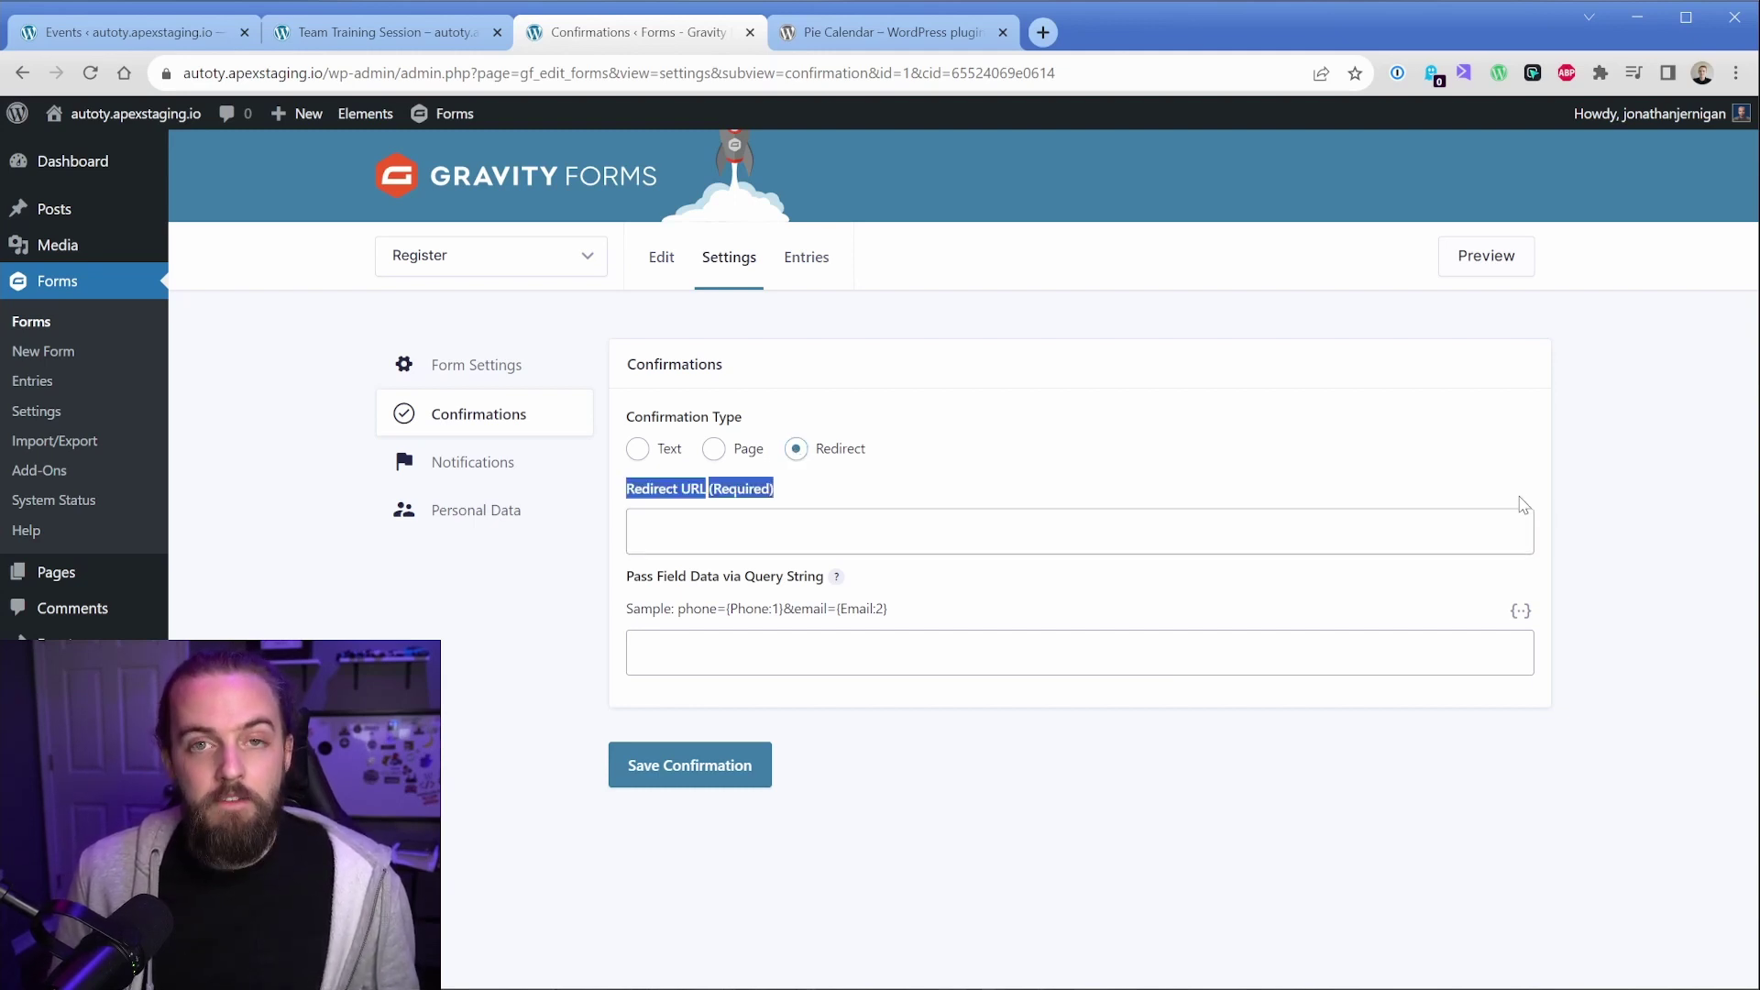
{"action": "left_click", "coordinate": [1521, 612]}
{"action": "scroll", "coordinate": [1412, 797], "scroll_direction": "down", "scroll_amount": 4}
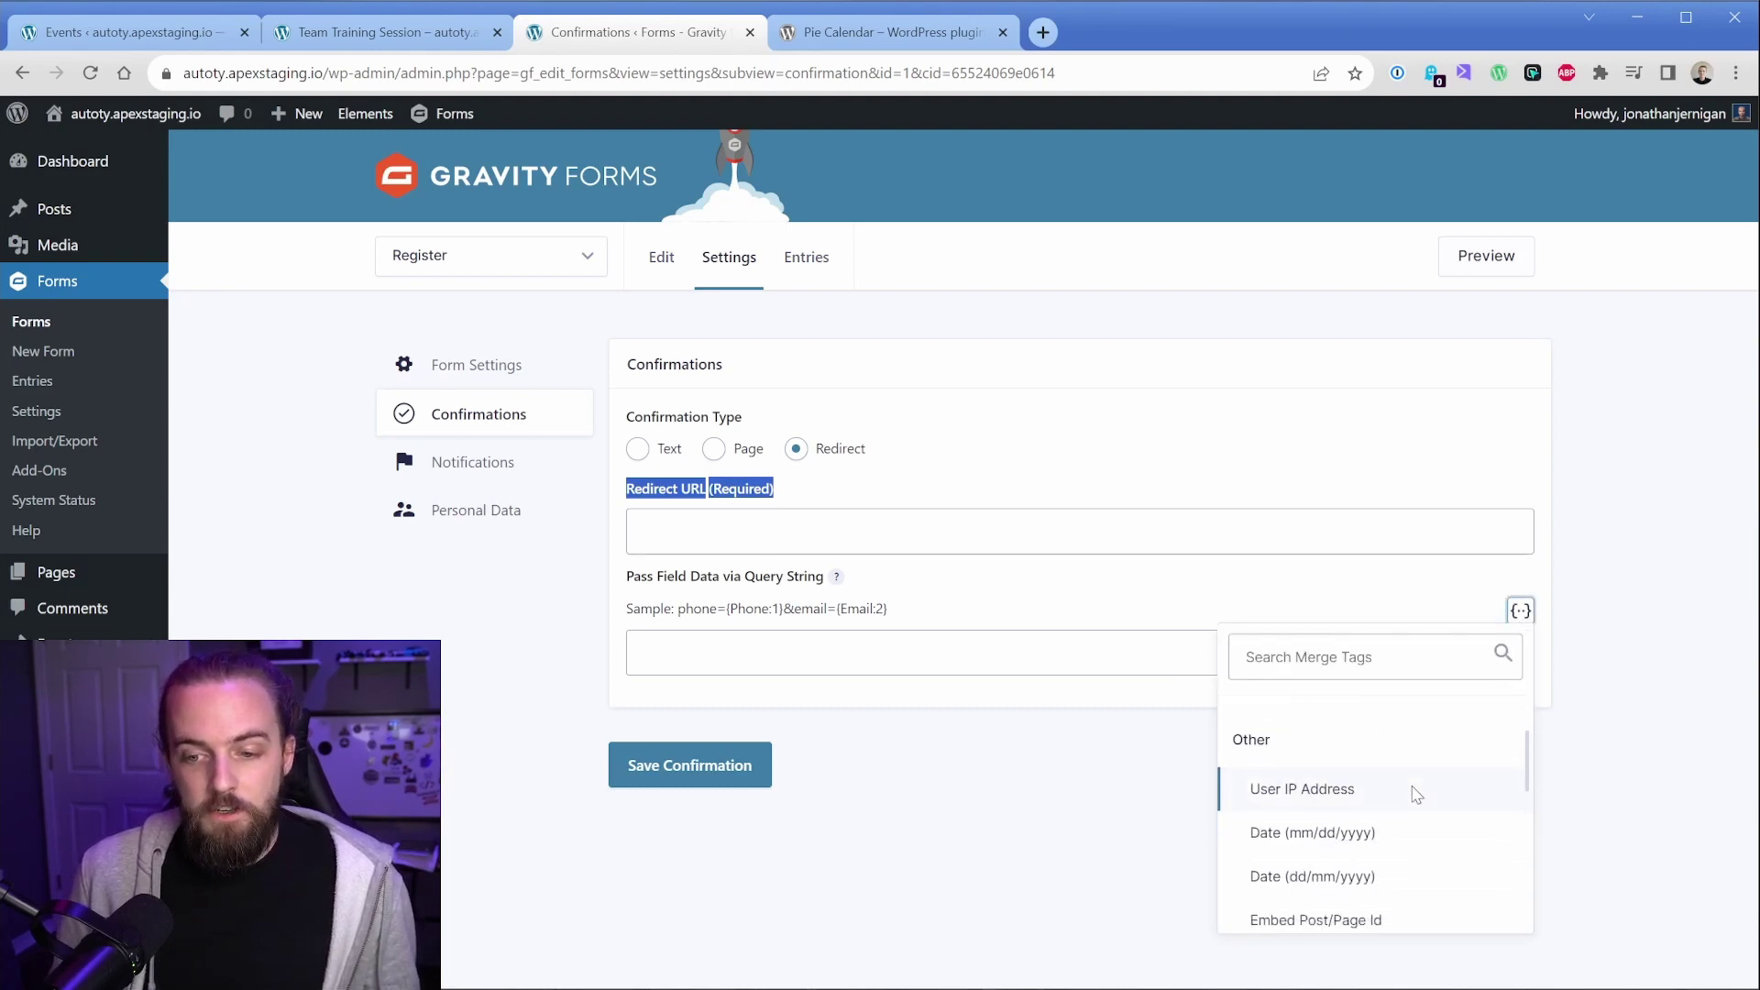
{"action": "left_click", "coordinate": [1384, 807]}
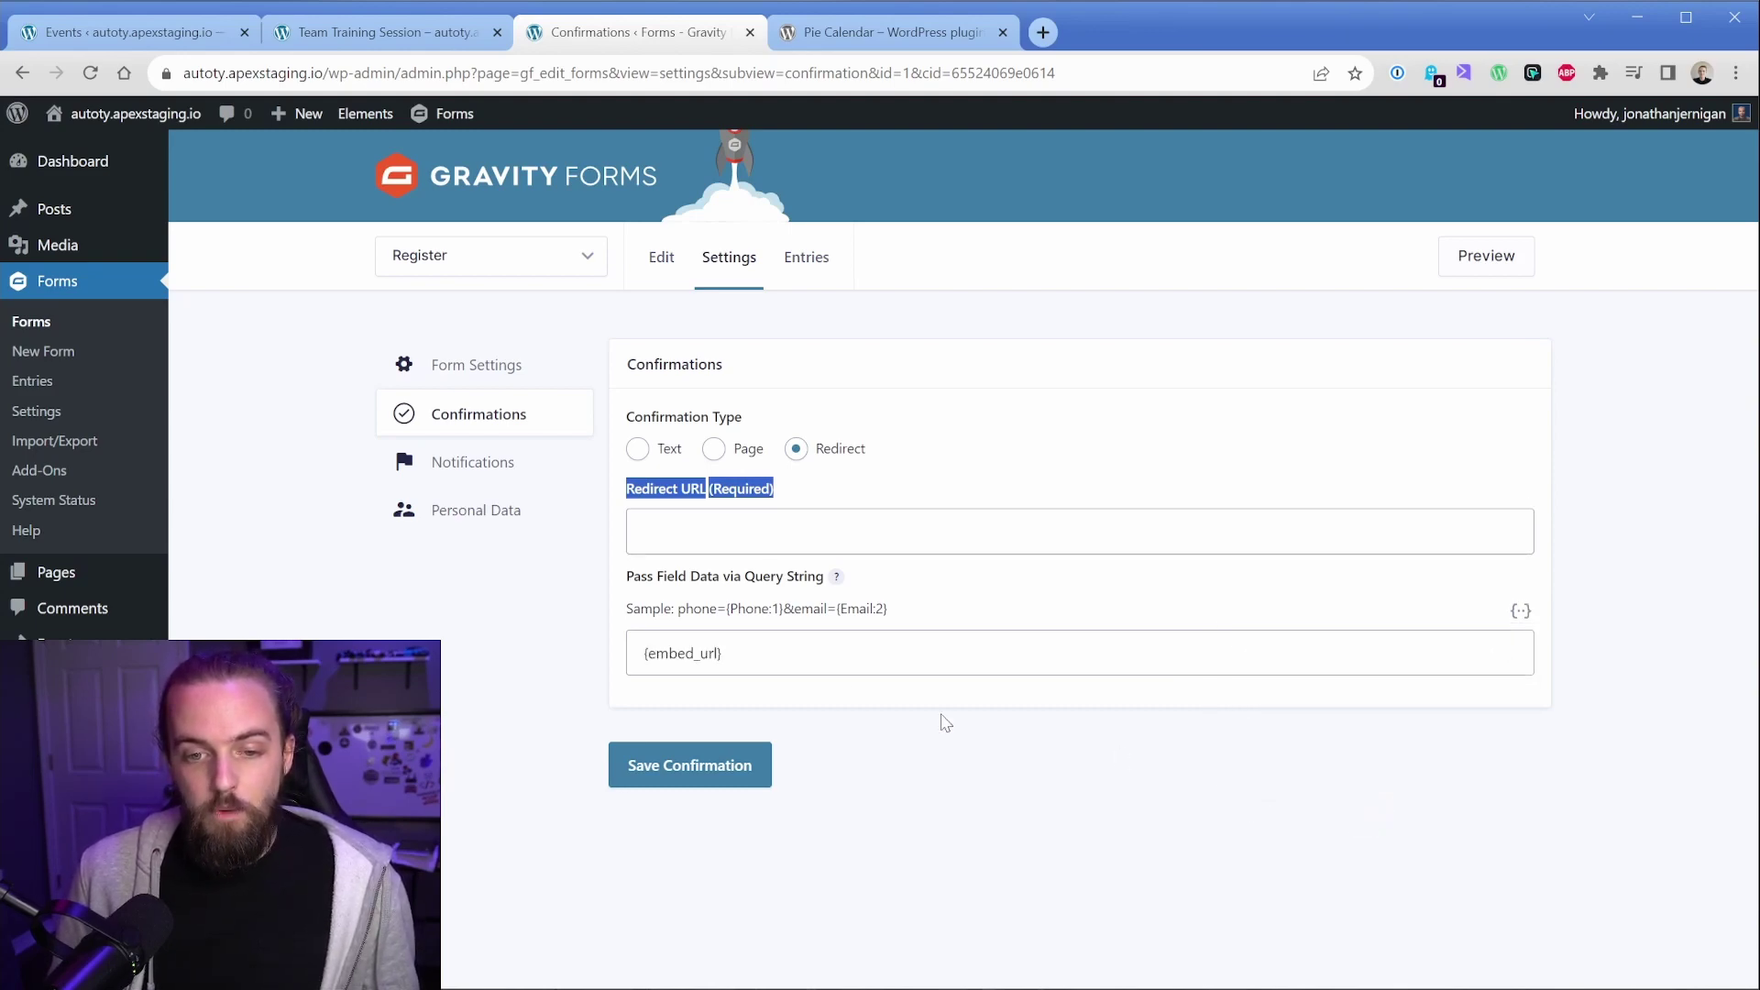
{"action": "left_click", "coordinate": [917, 653]}
{"action": "key", "text": "ctrl+a"}
{"action": "key", "text": "ctrl+x"}
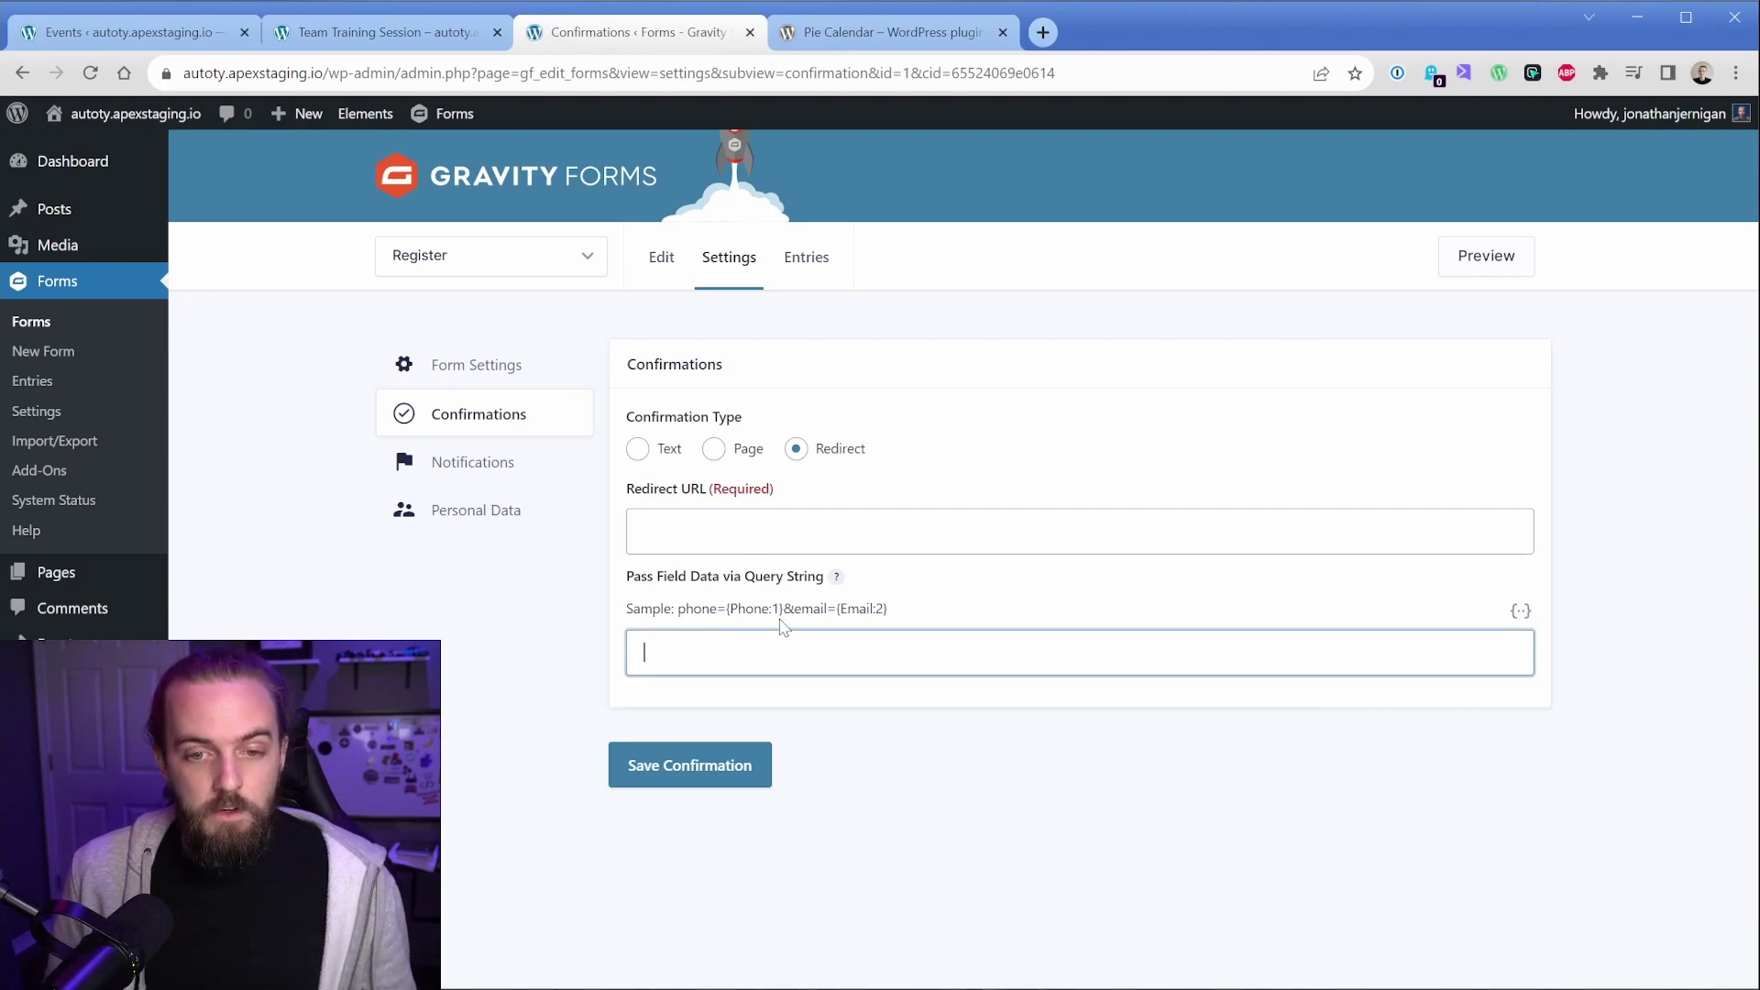
{"action": "left_click", "coordinate": [761, 536]}
{"action": "key", "text": "ctrl+v"}
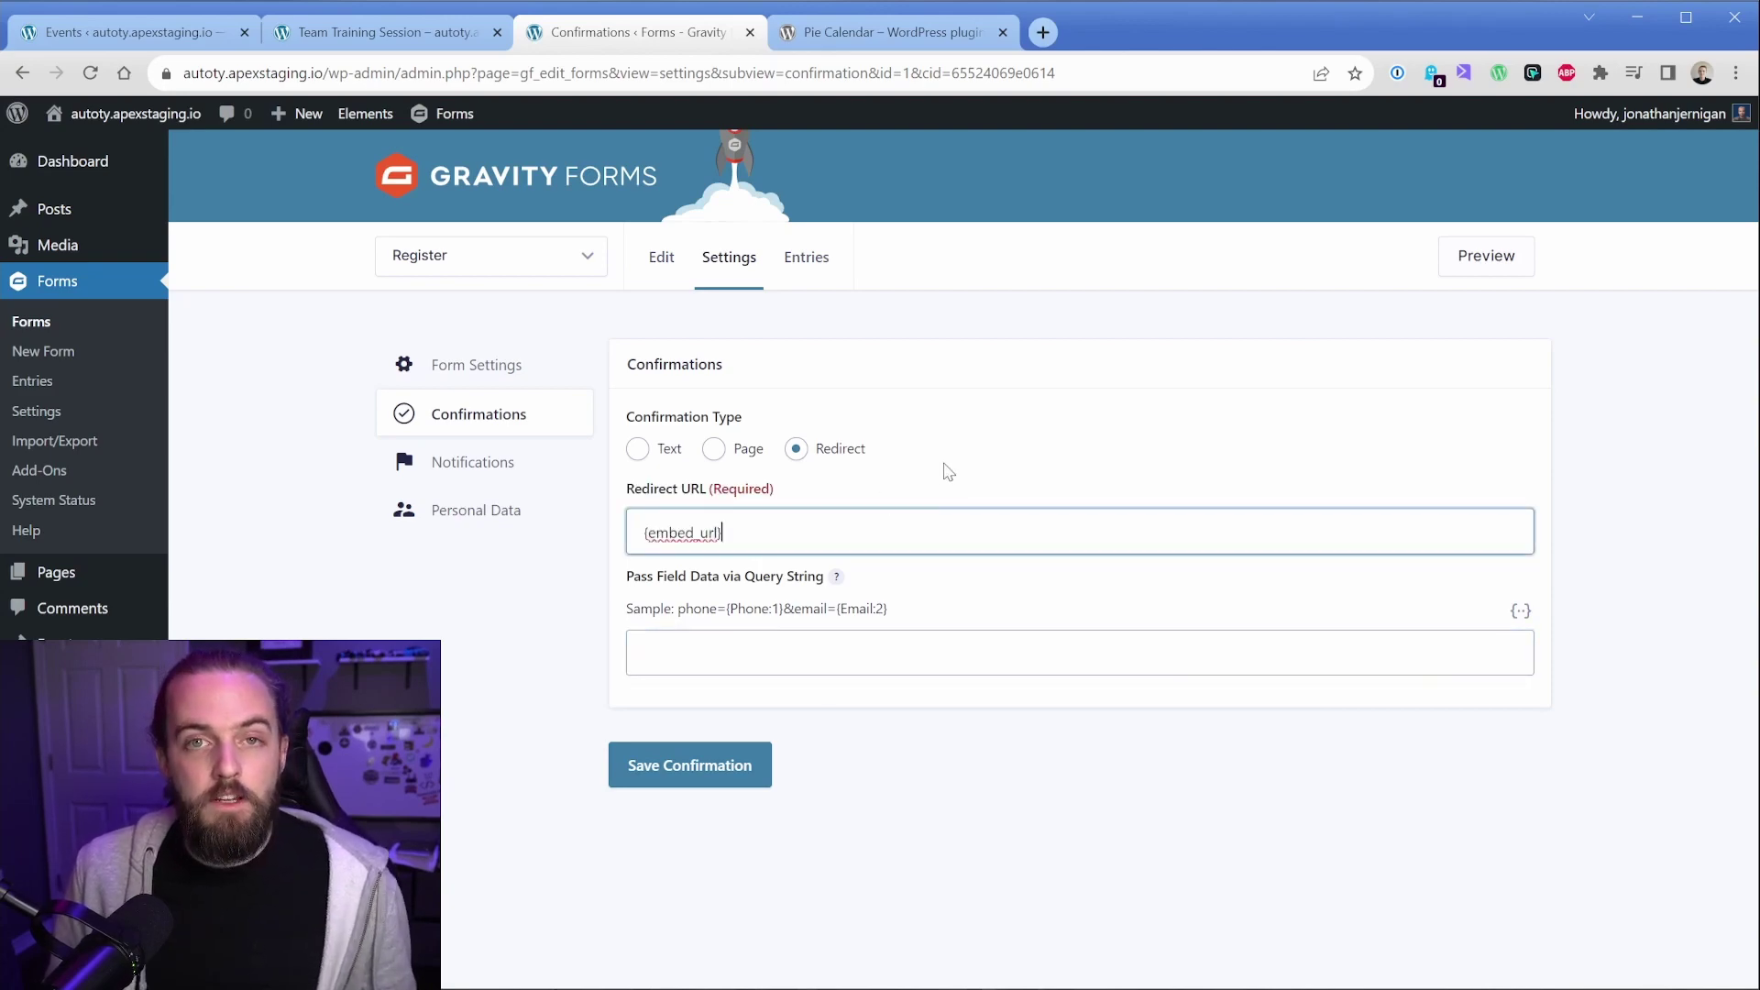
Pass gated=show as the query string and save the confirmation.
{"action": "left_click", "coordinate": [641, 654]}
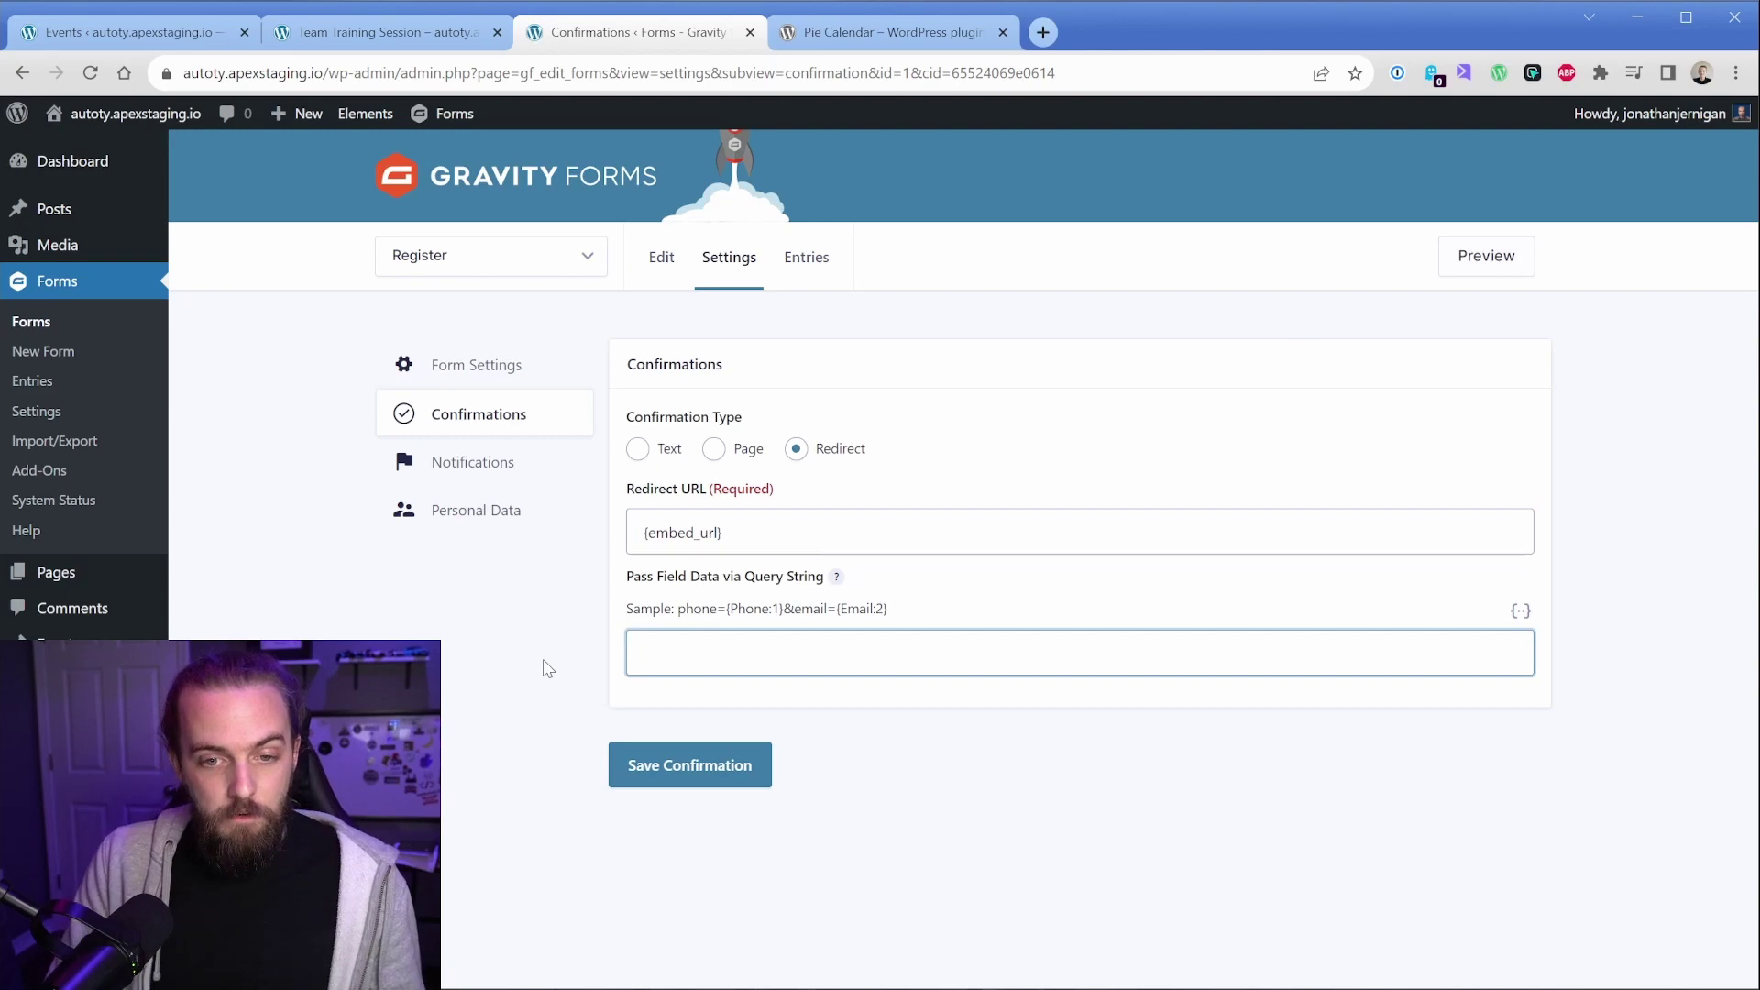
{"action": "type", "text": "gat"}
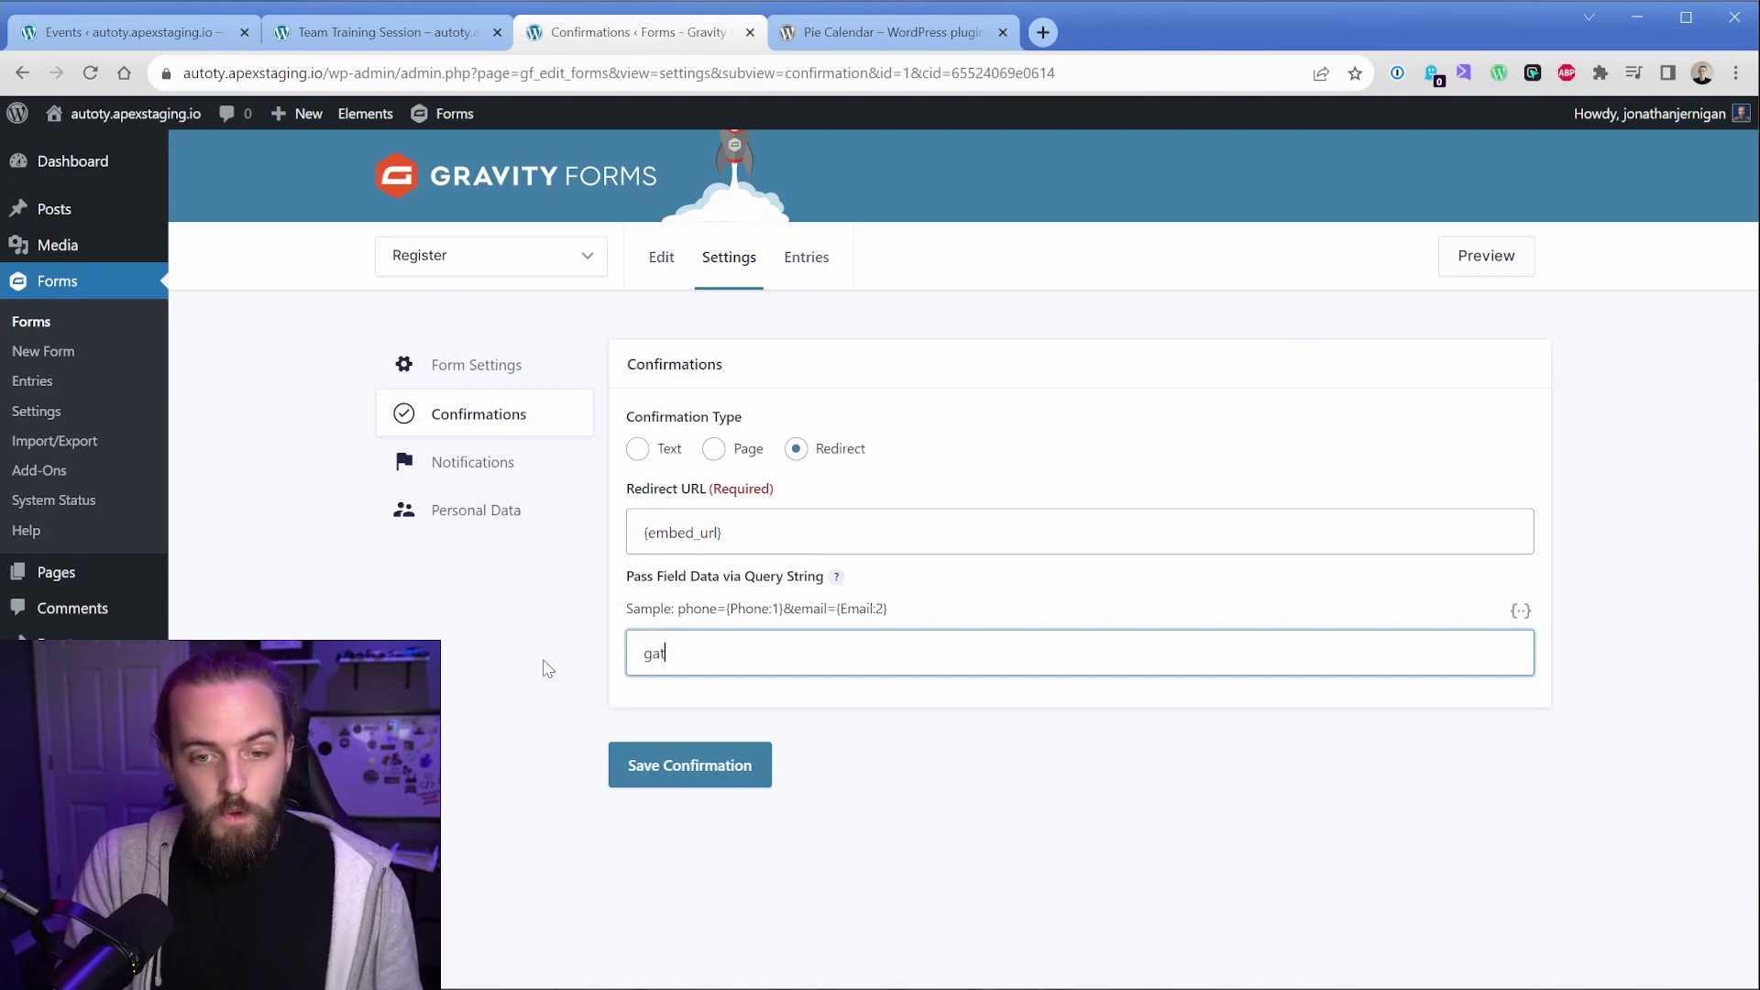
{"action": "type", "text": "ed=show"}
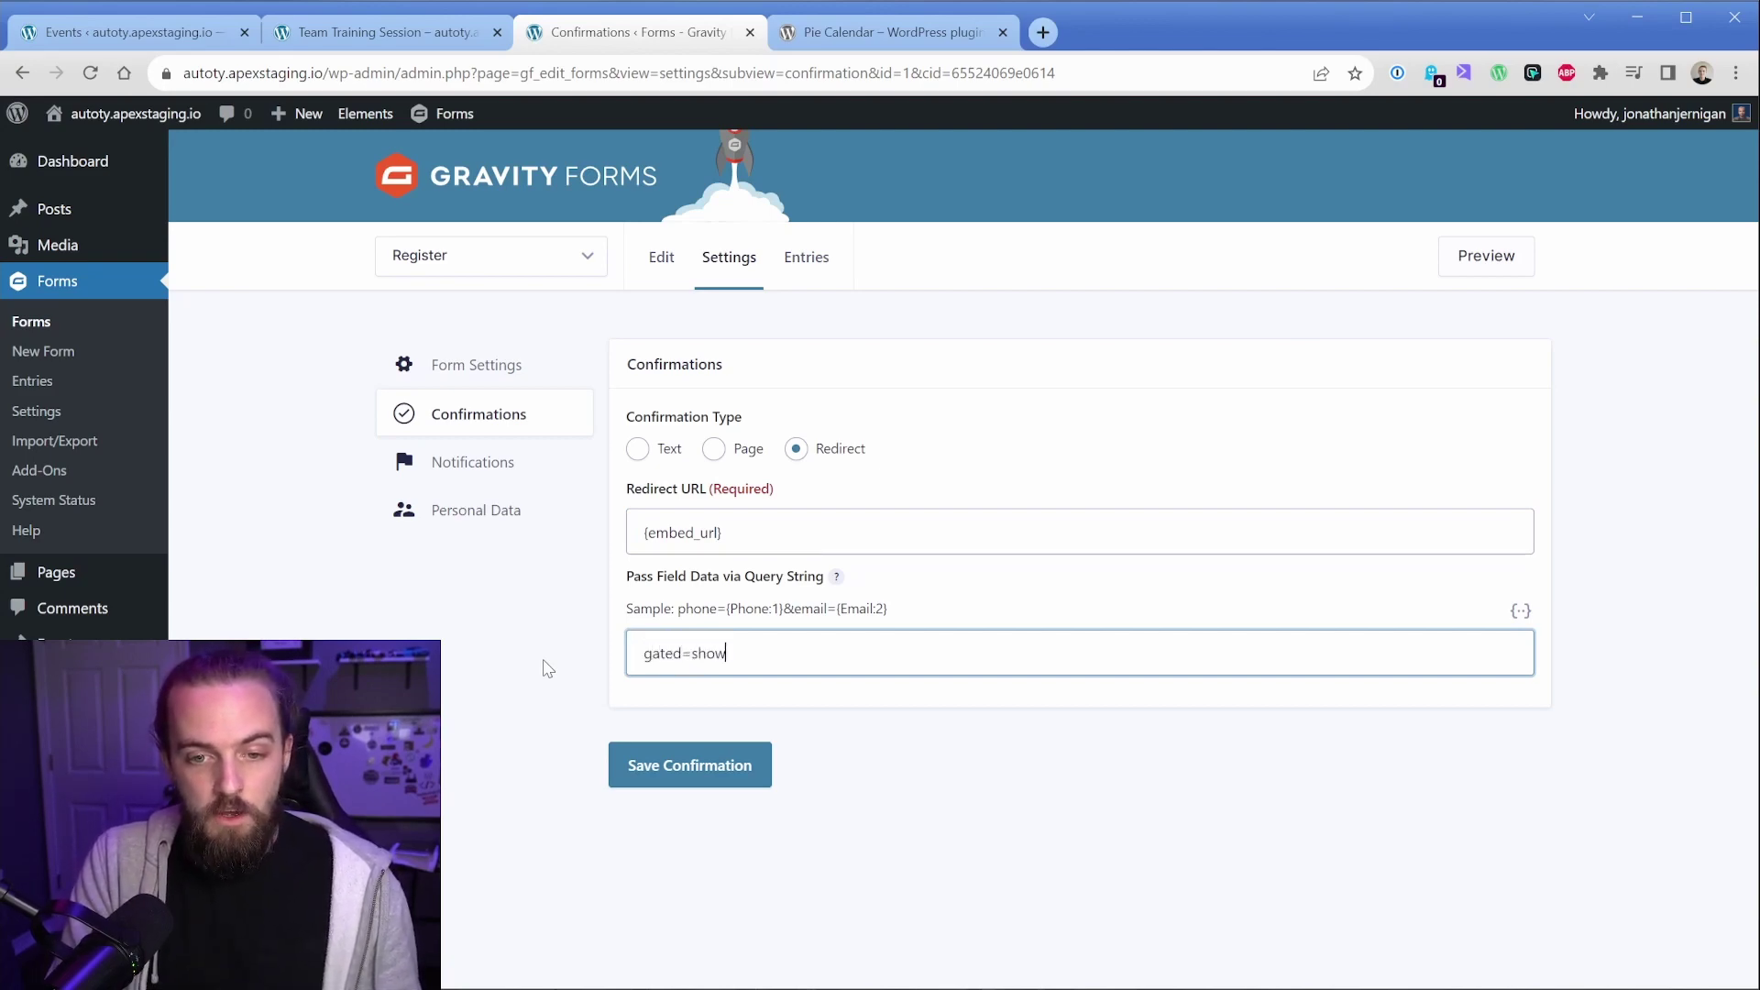
{"action": "left_click", "coordinate": [667, 761]}
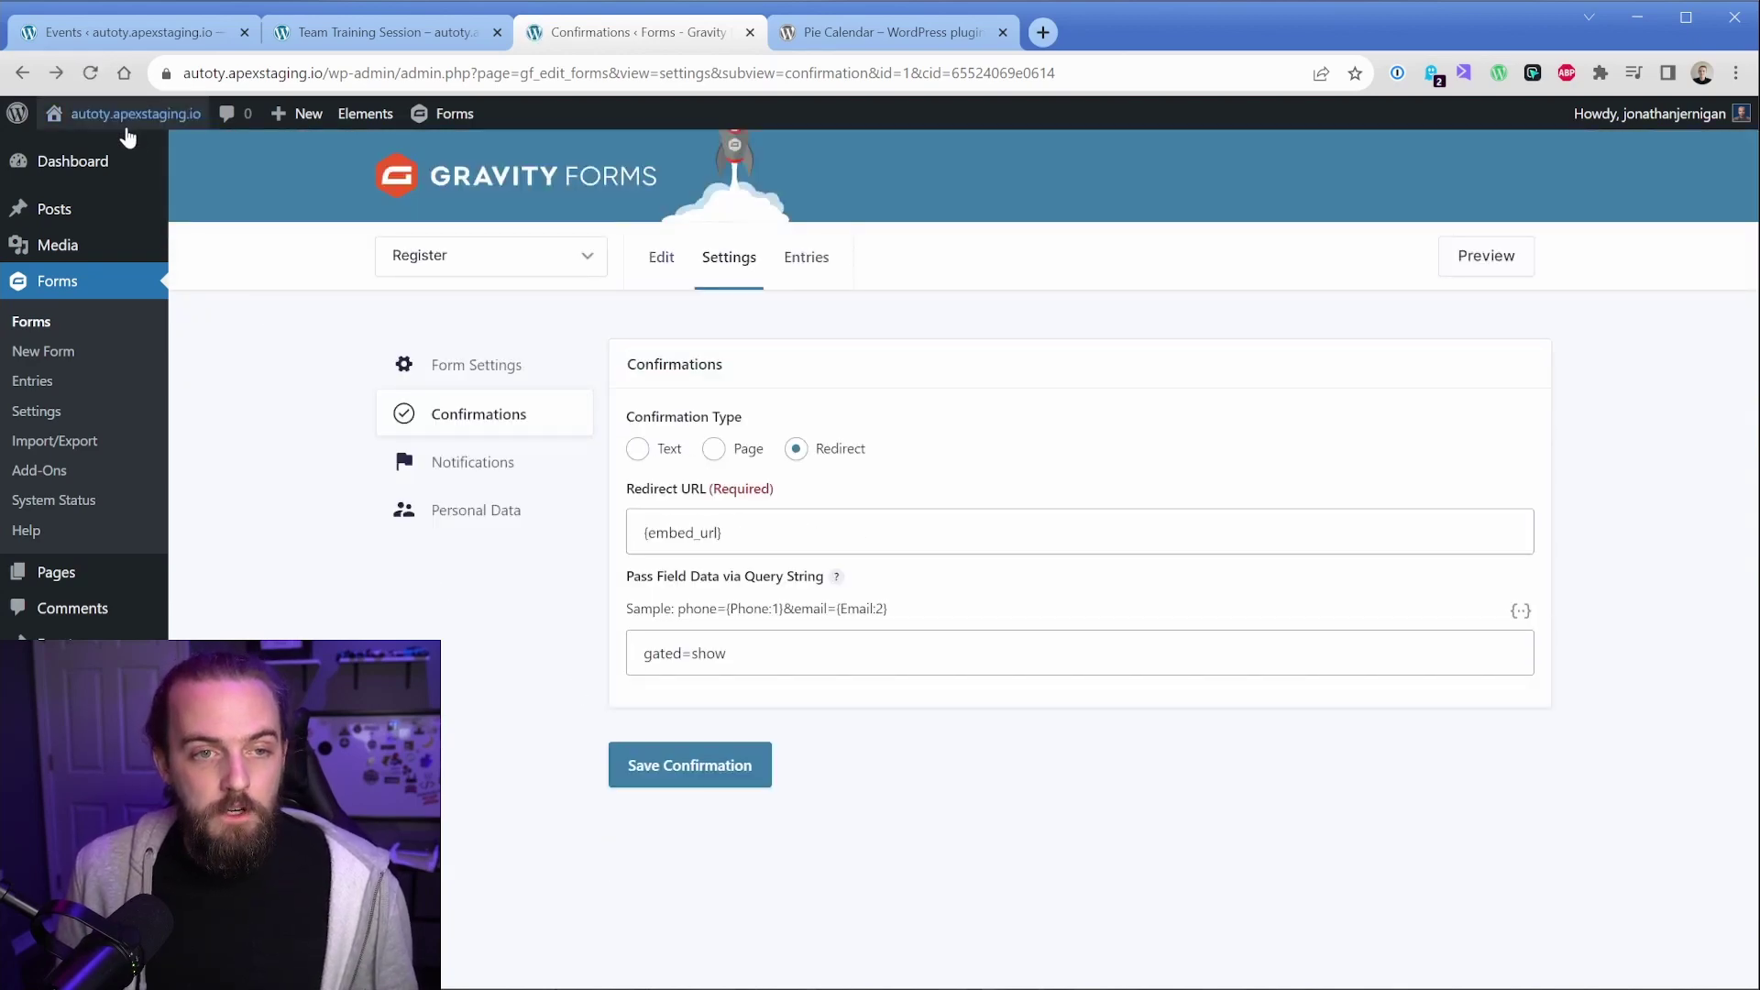
Open Members Party from the live calendar, autofill the Register form's name and e-mail, and submit.
{"action": "left_click", "coordinate": [81, 144]}
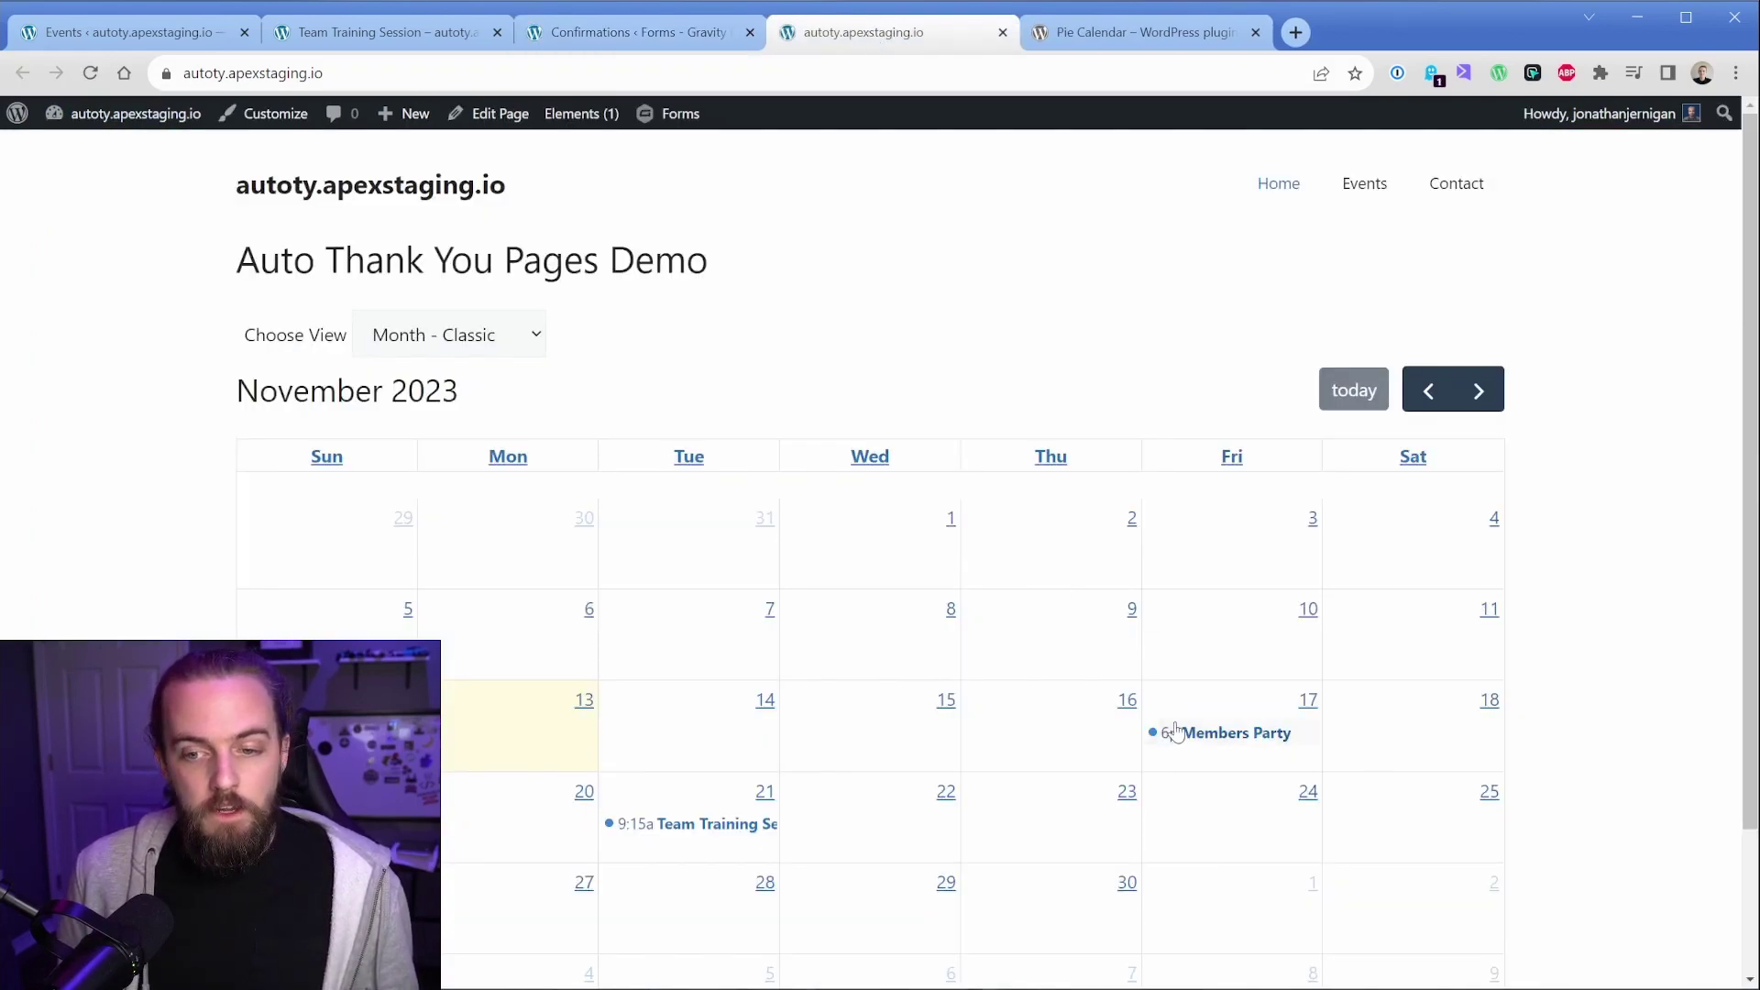
{"action": "left_click", "coordinate": [1185, 730]}
{"action": "left_click", "coordinate": [745, 738]}
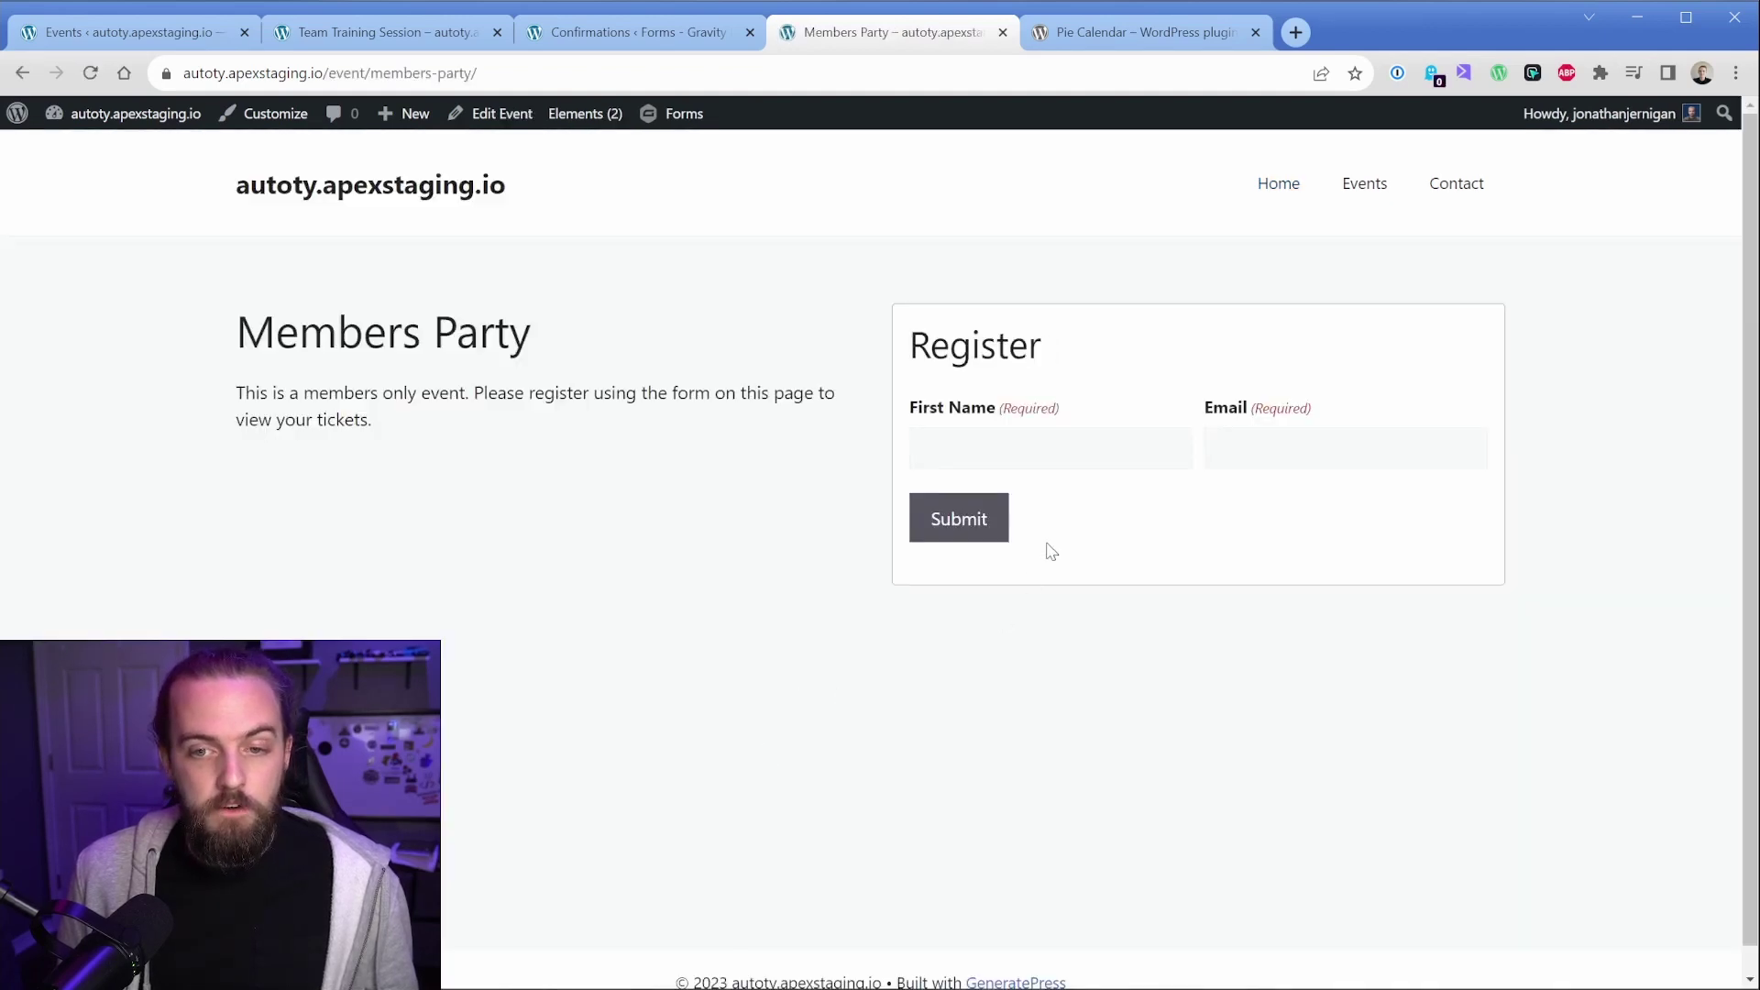
{"action": "left_click", "coordinate": [1071, 455]}
{"action": "type", "text": "Jonath"}
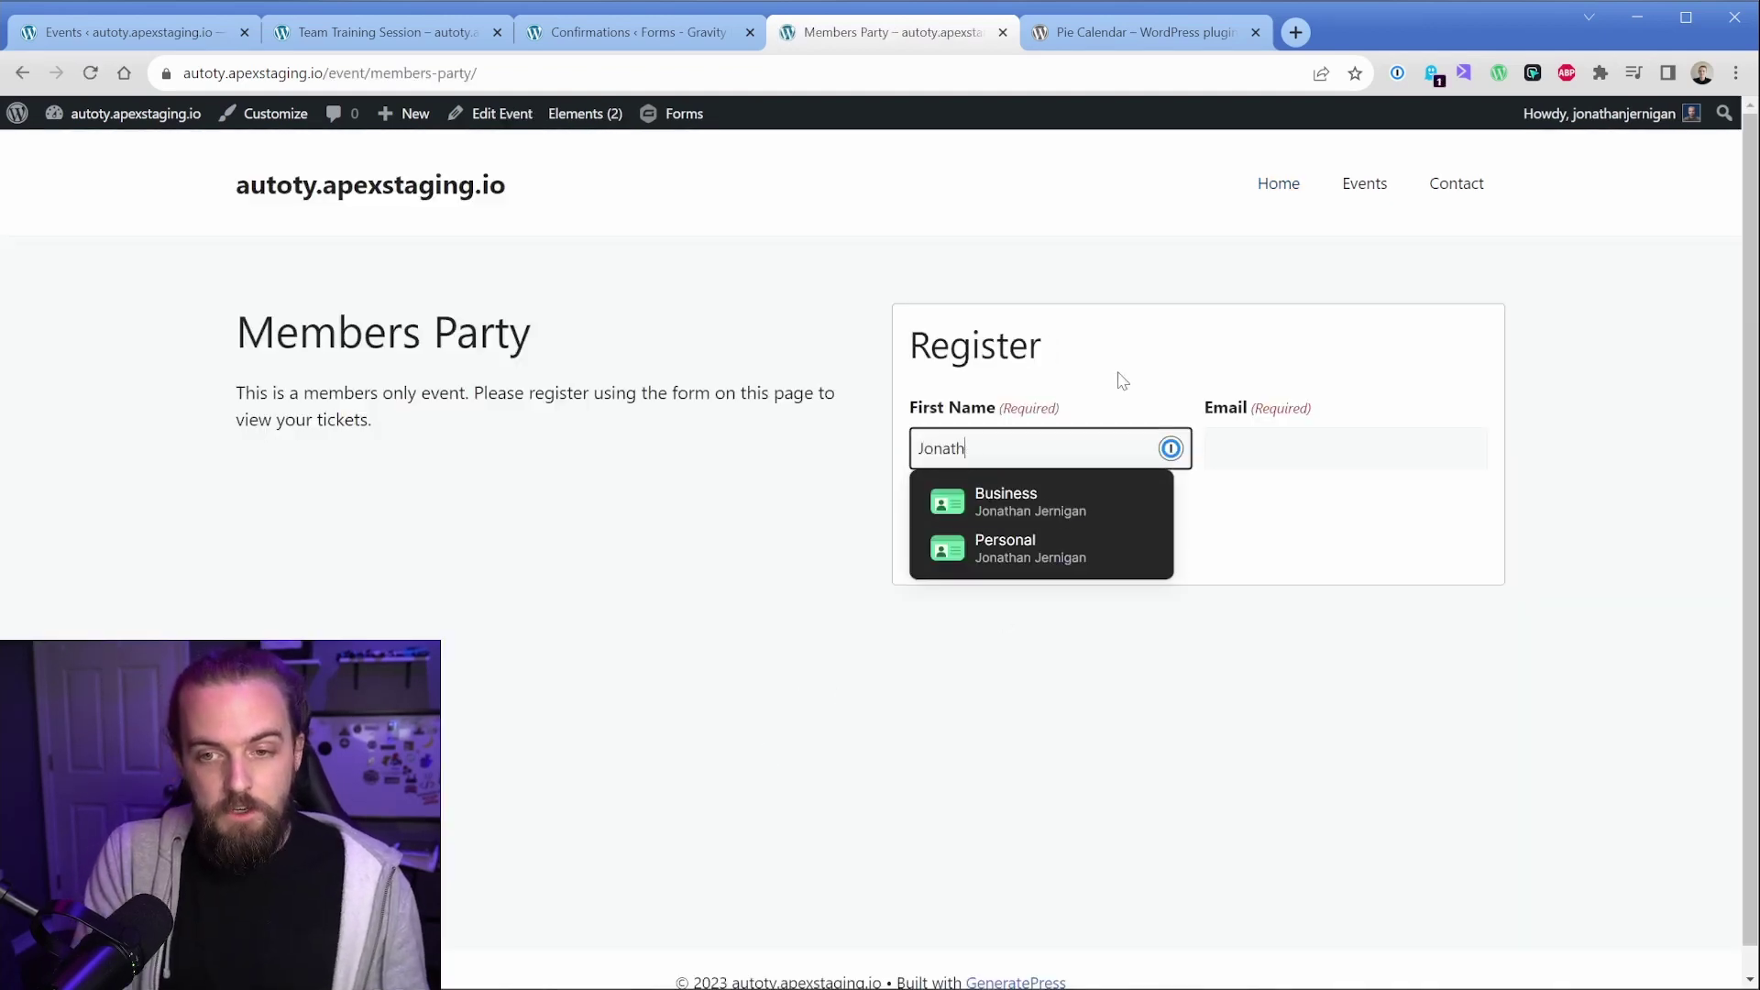
{"action": "key", "text": "Down"}
{"action": "key", "text": "Return"}
{"action": "left_click", "coordinate": [959, 518]}
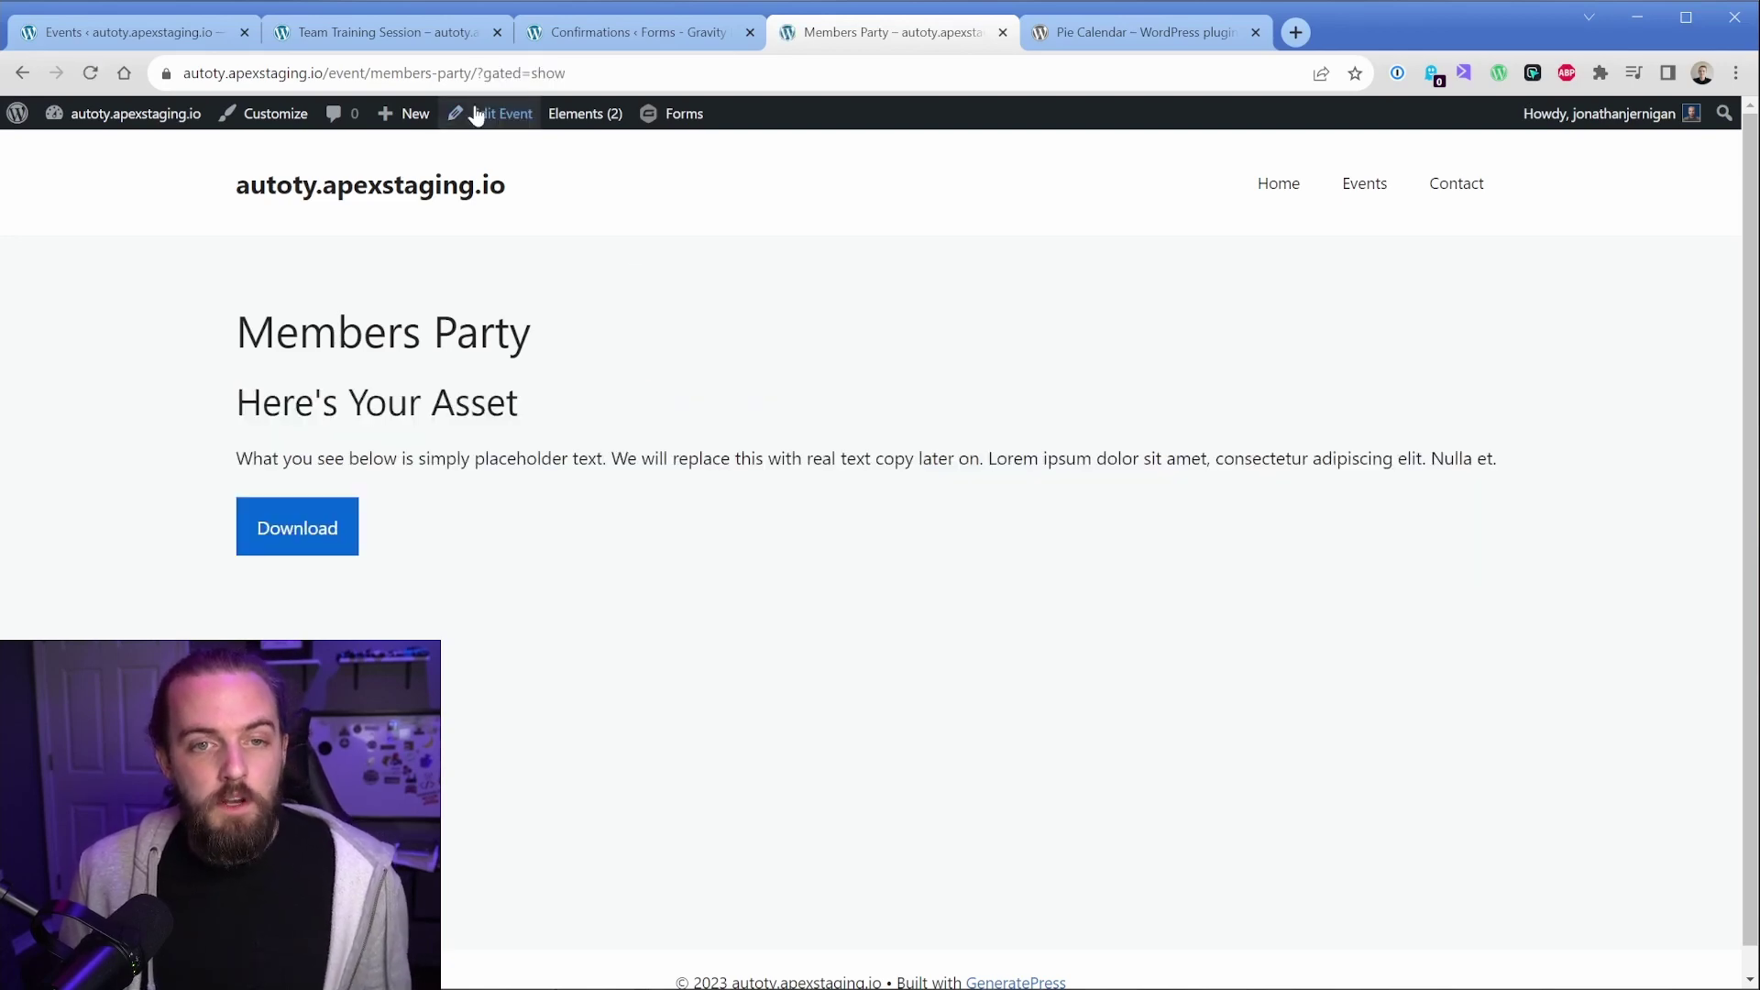
{"action": "left_click_drag", "start_coordinate": [614, 74], "coordinate": [520, 73]}
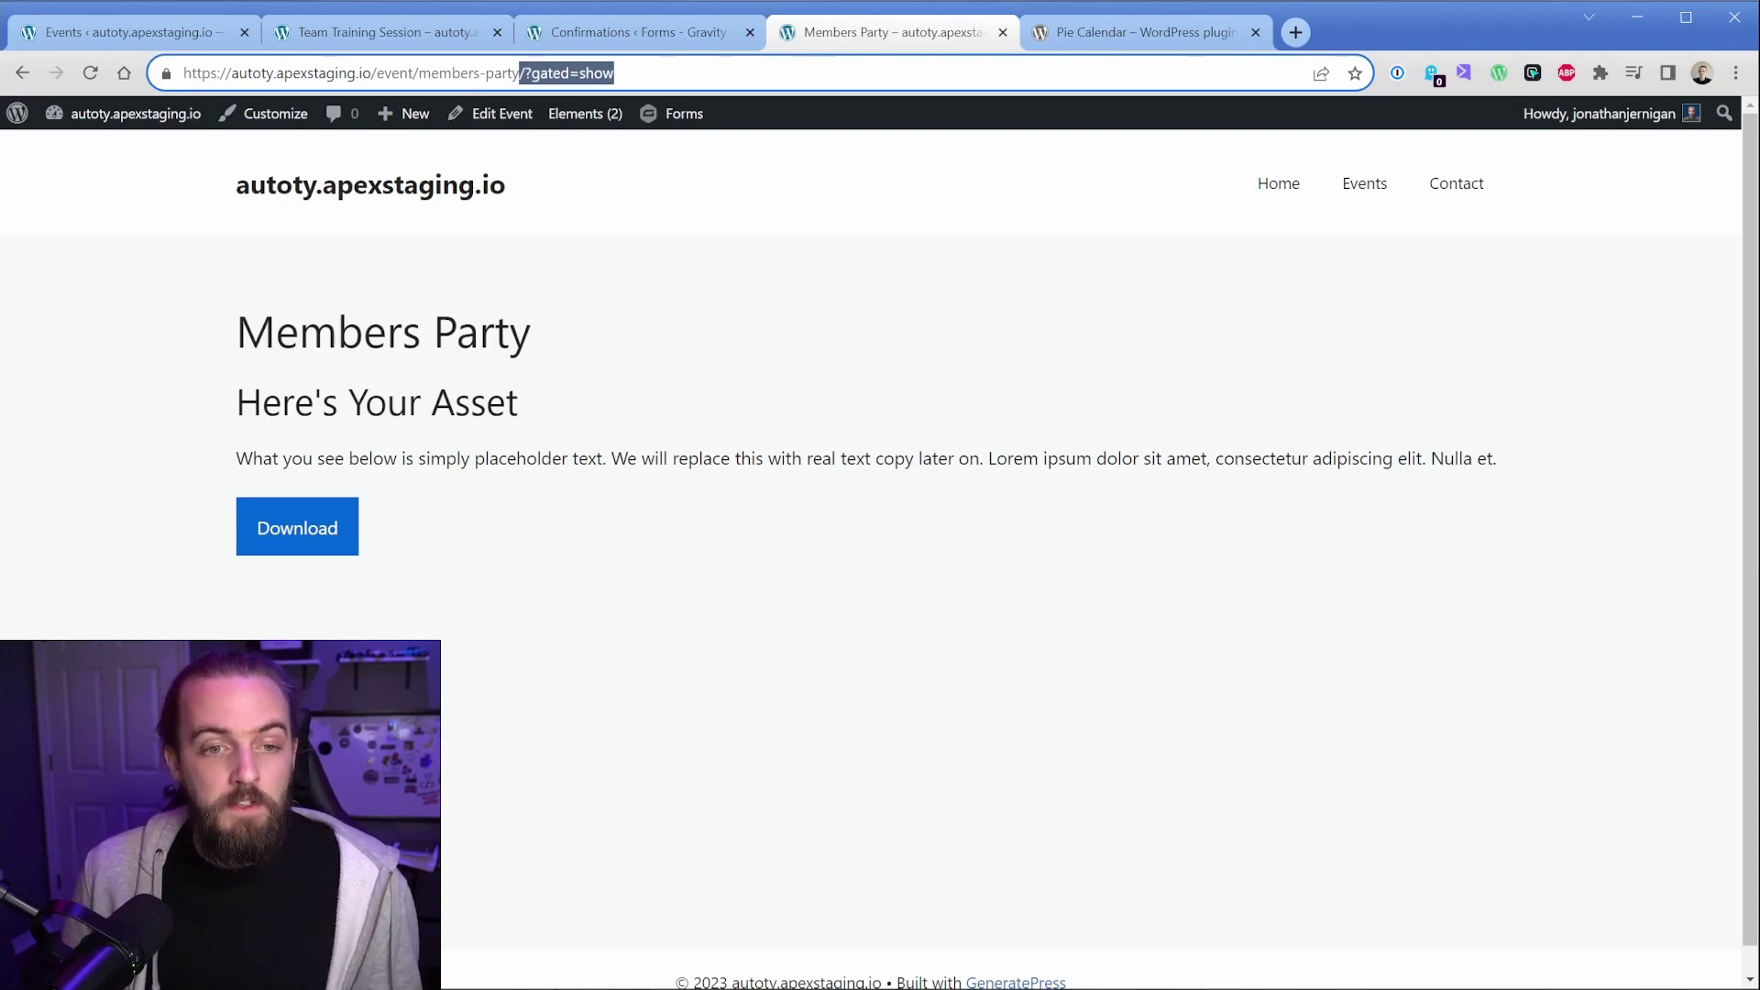
{"action": "left_click_drag", "start_coordinate": [233, 390], "coordinate": [621, 492]}
{"action": "left_click", "coordinate": [629, 502]}
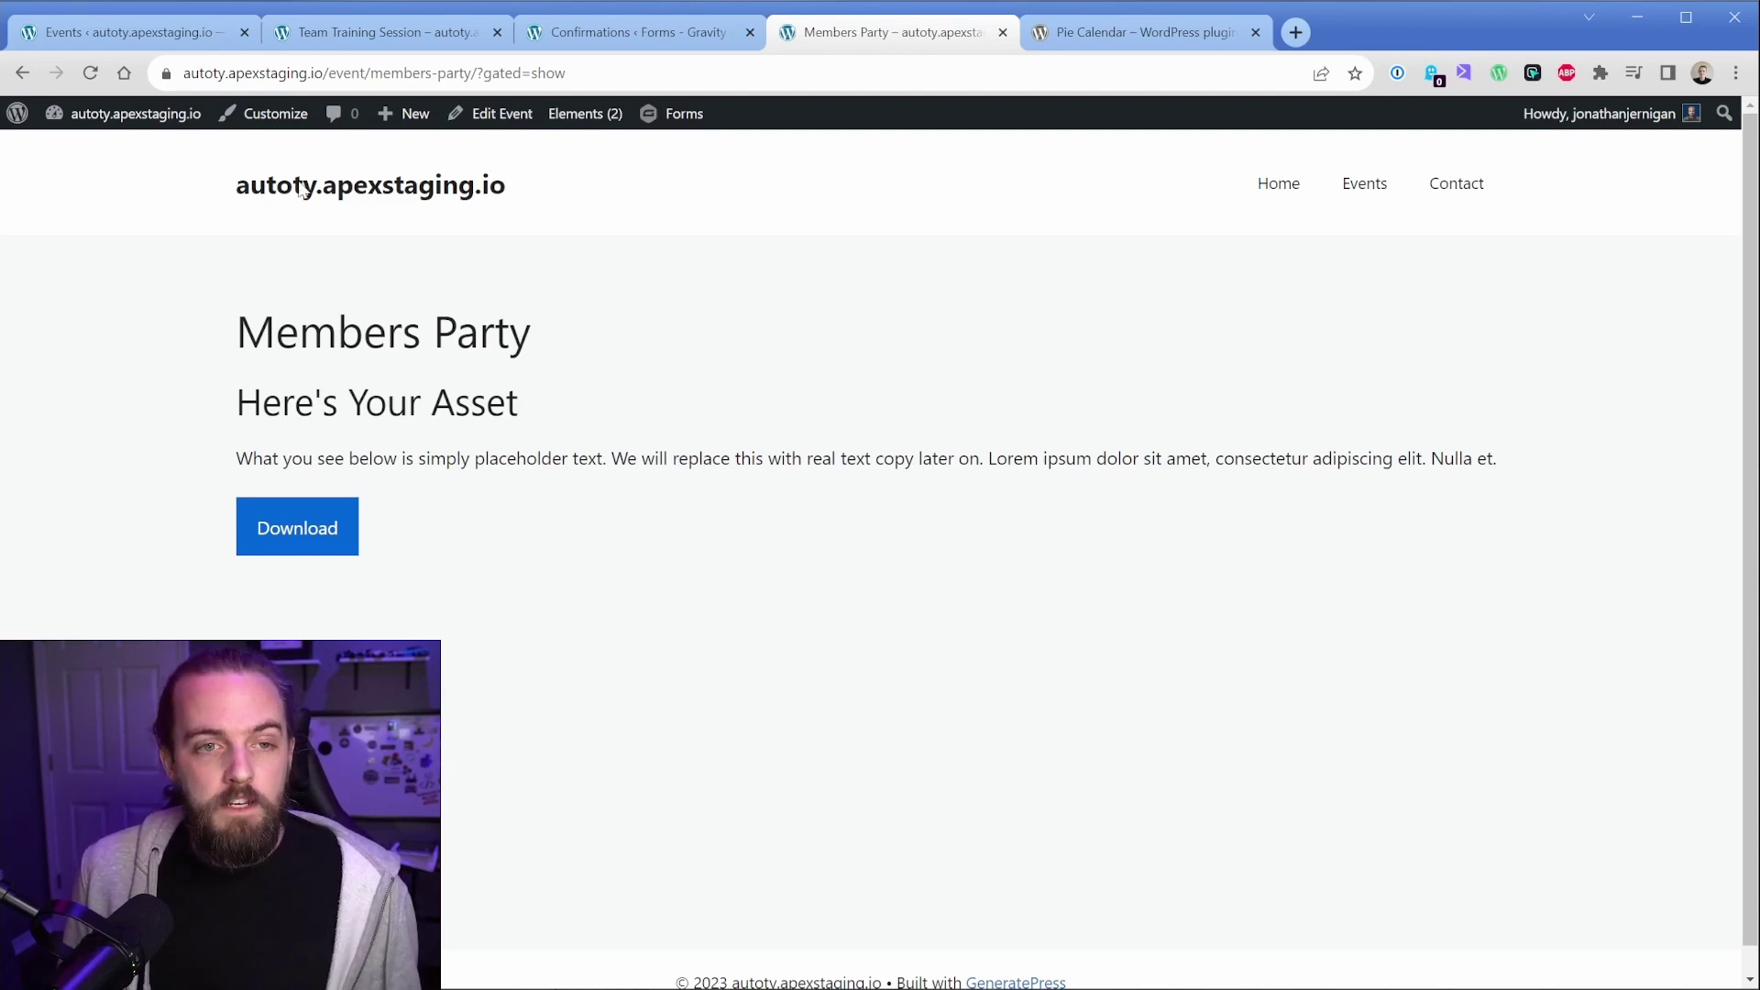
Start a new ACF field group titled Gated Content with a Gated Asset Link text field.
{"action": "left_click", "coordinate": [151, 37]}
{"action": "left_click", "coordinate": [51, 693]}
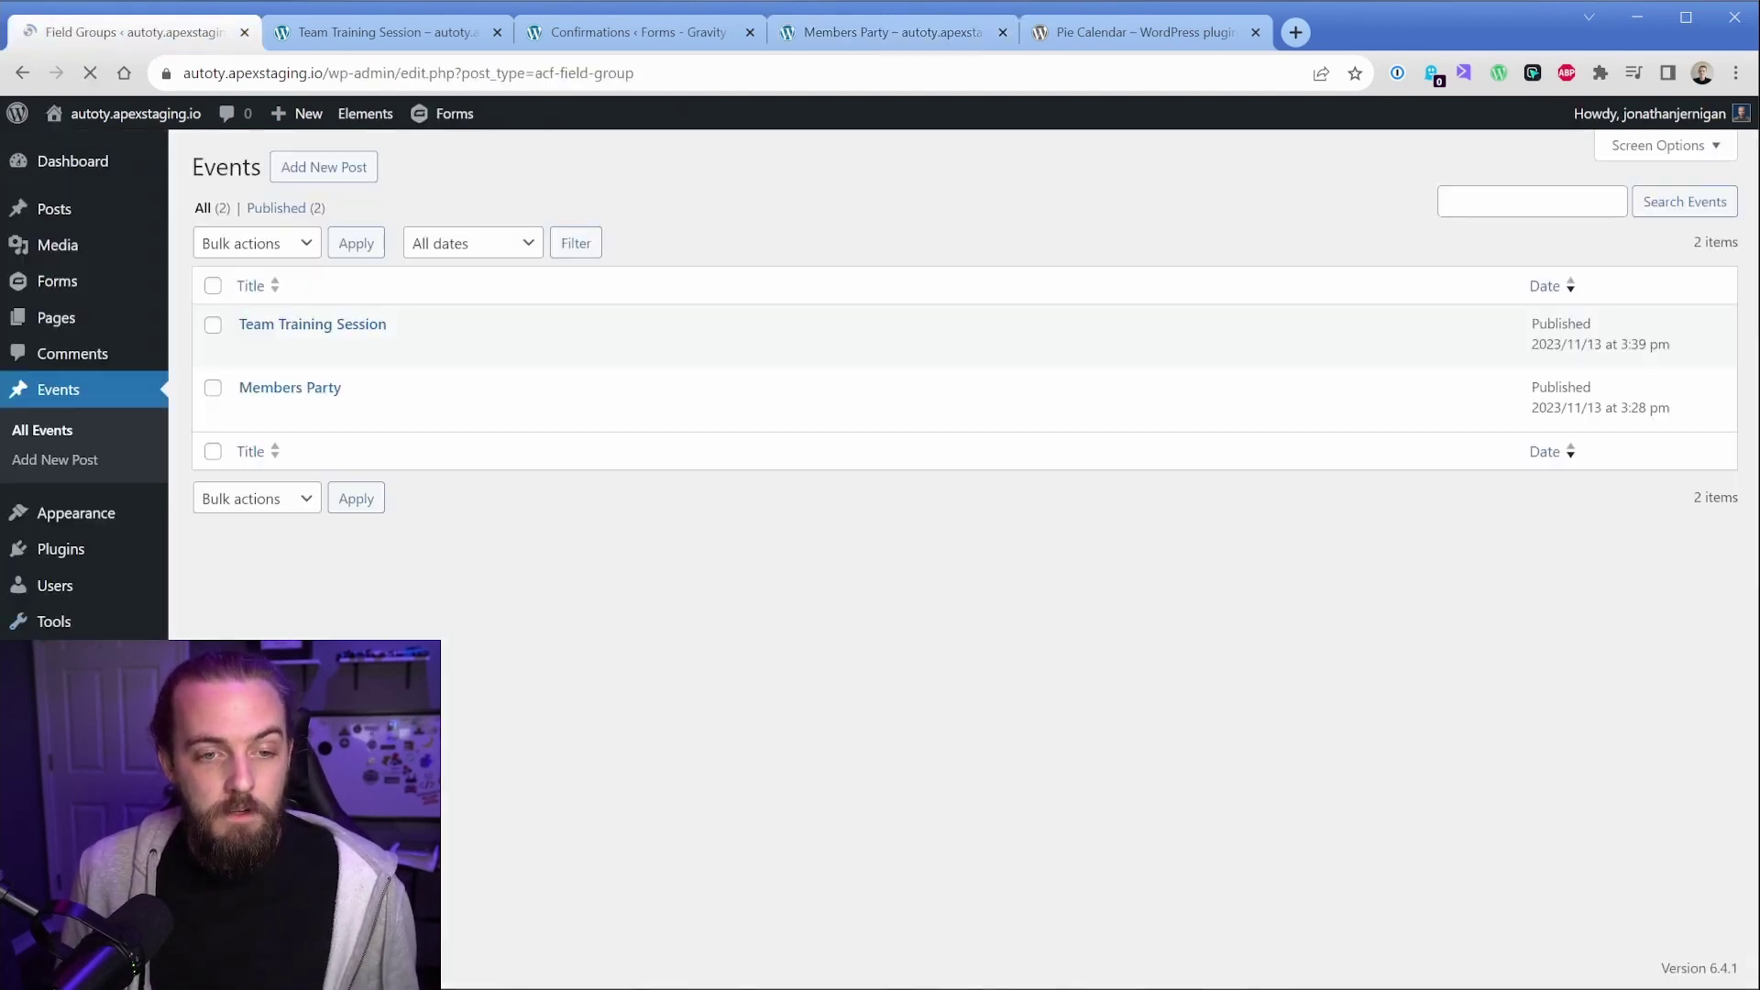
{"action": "left_click", "coordinate": [905, 703]}
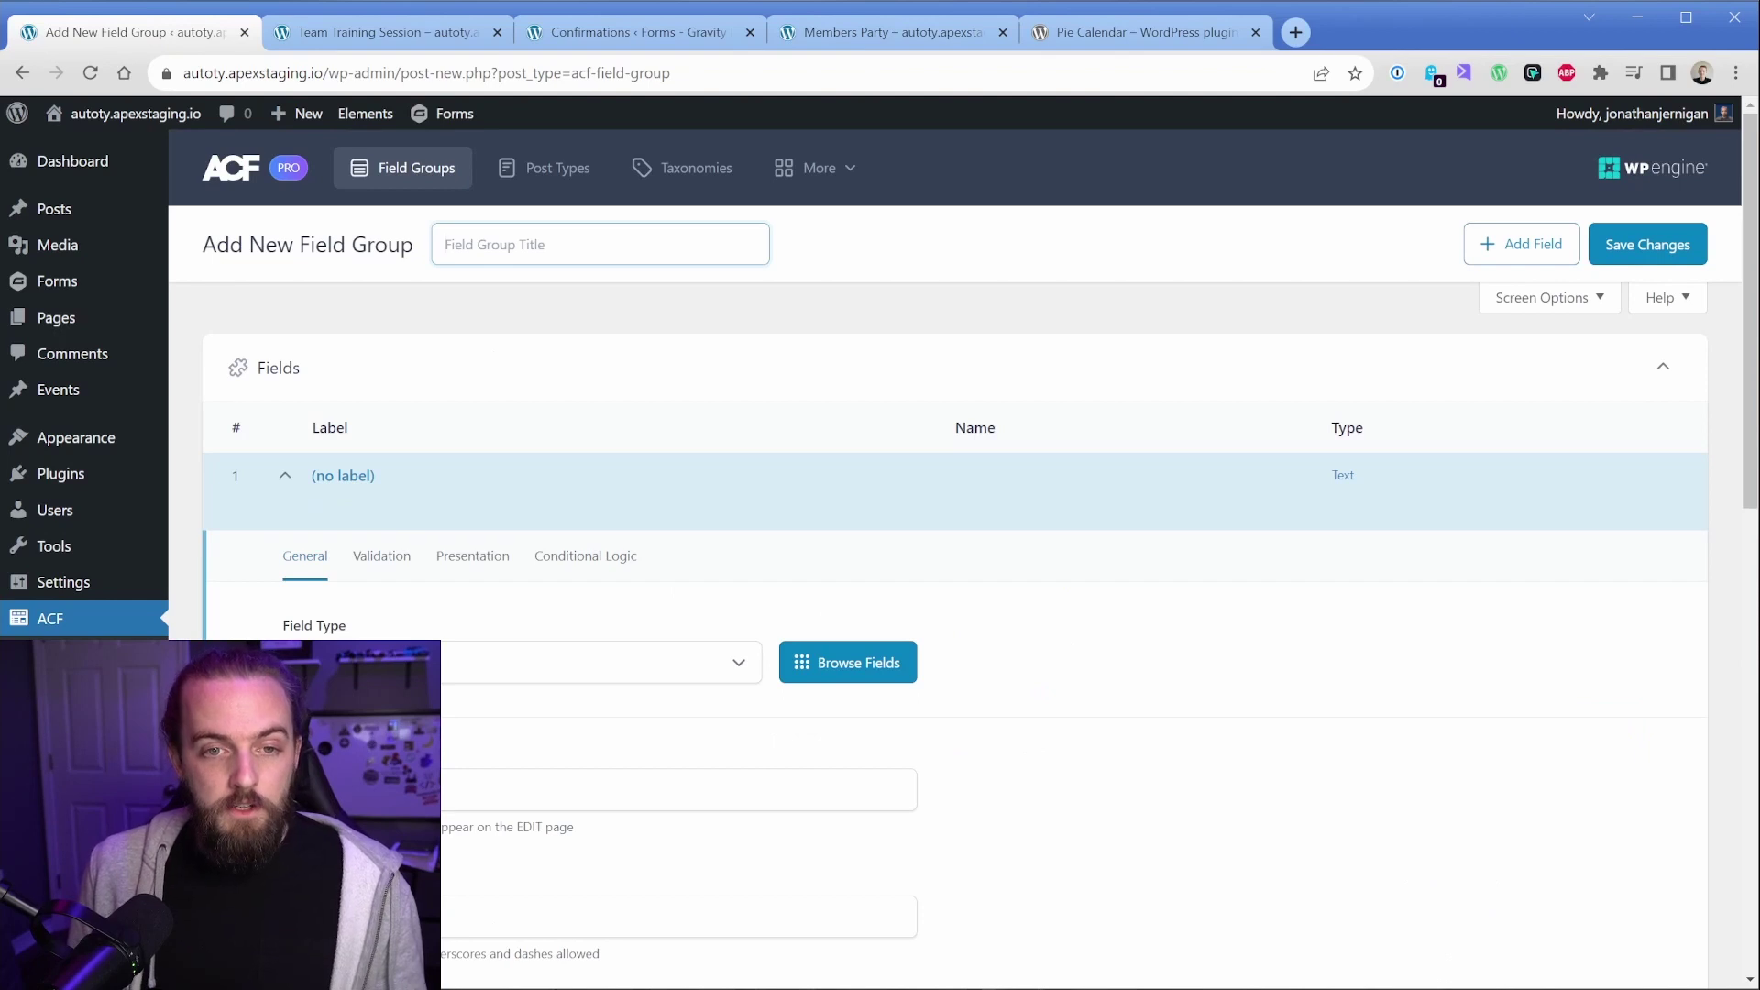
{"action": "type", "text": "Gated Content"}
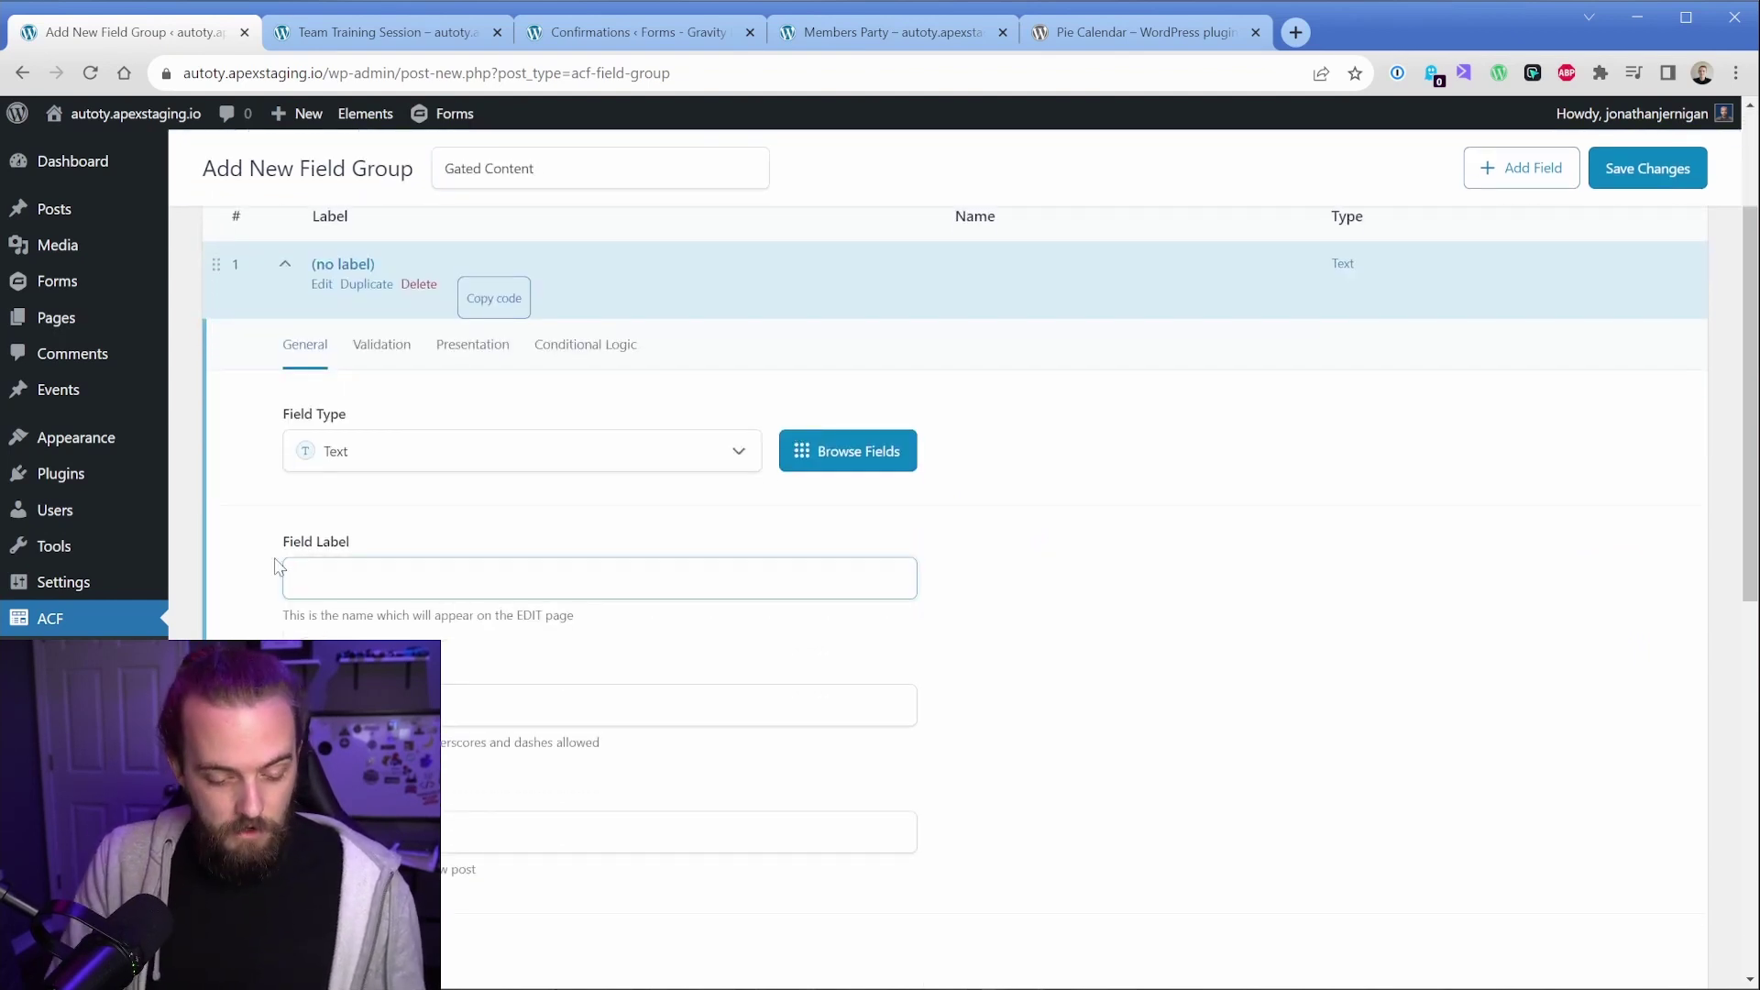
{"action": "type", "text": "Gated Asest"}
{"action": "key", "text": "BackSpace"}
{"action": "key", "text": "BackSpace"}
{"action": "key", "text": "BackSpace"}
{"action": "key", "text": "BackSpace"}
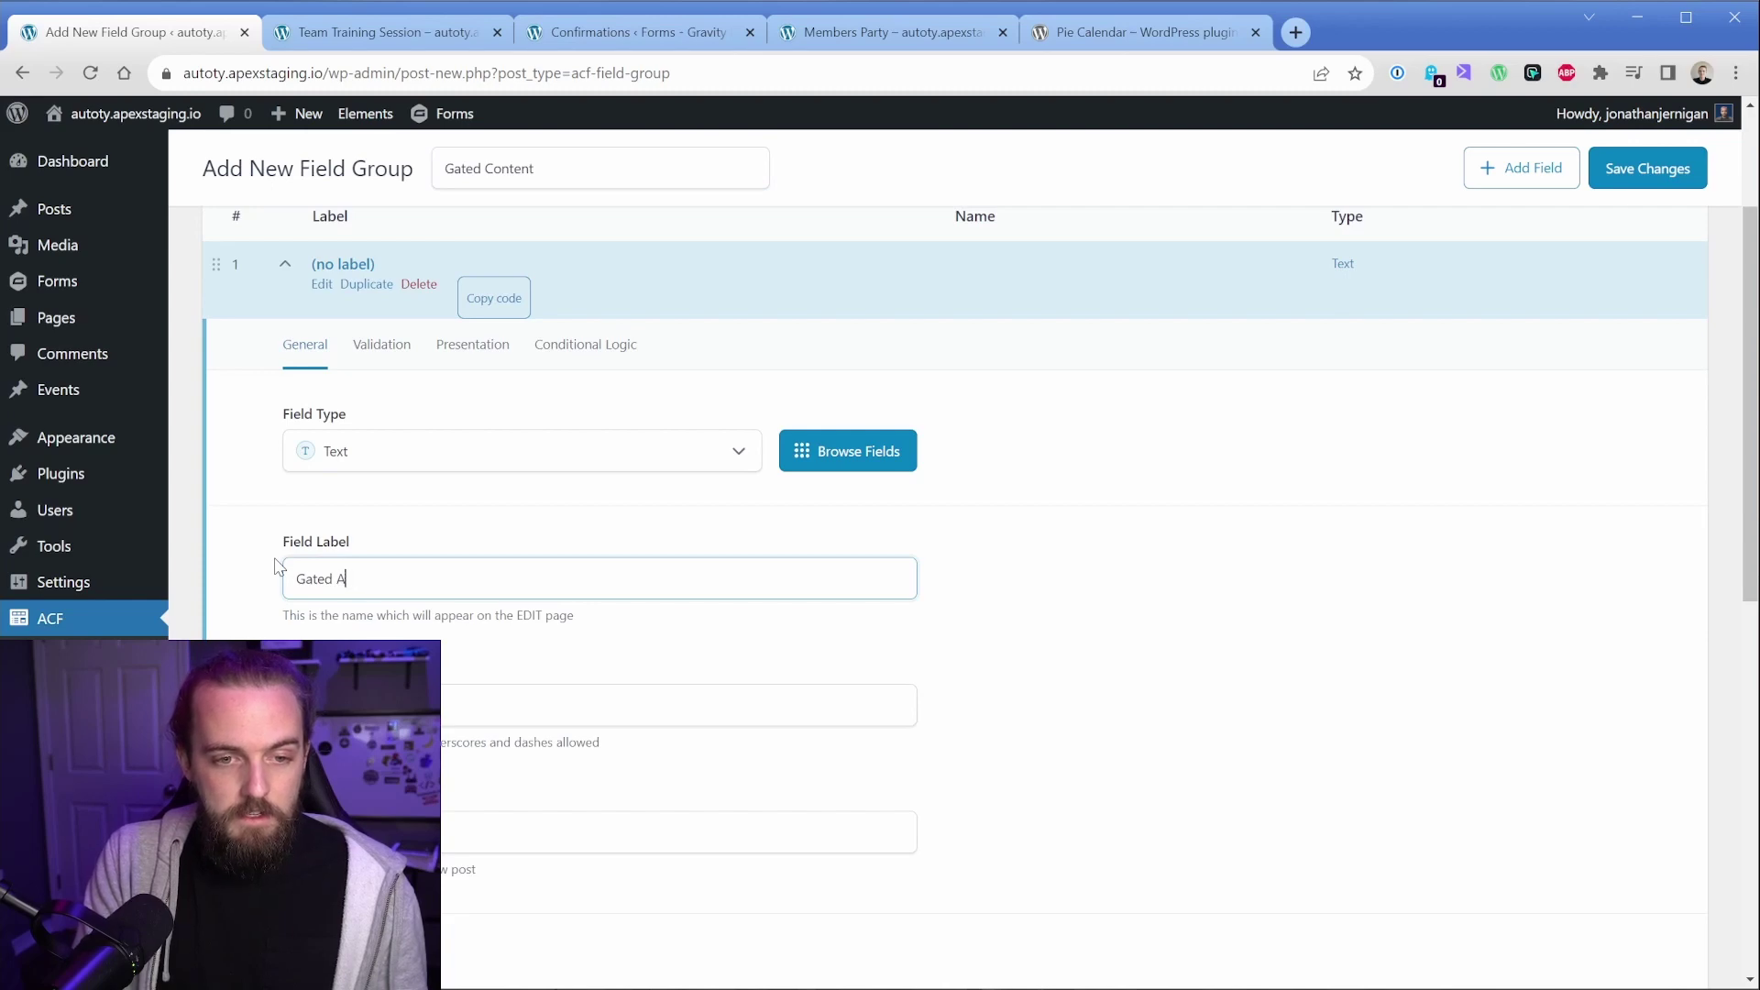
{"action": "type", "text": "sset Link"}
{"action": "key", "text": "Tab"}
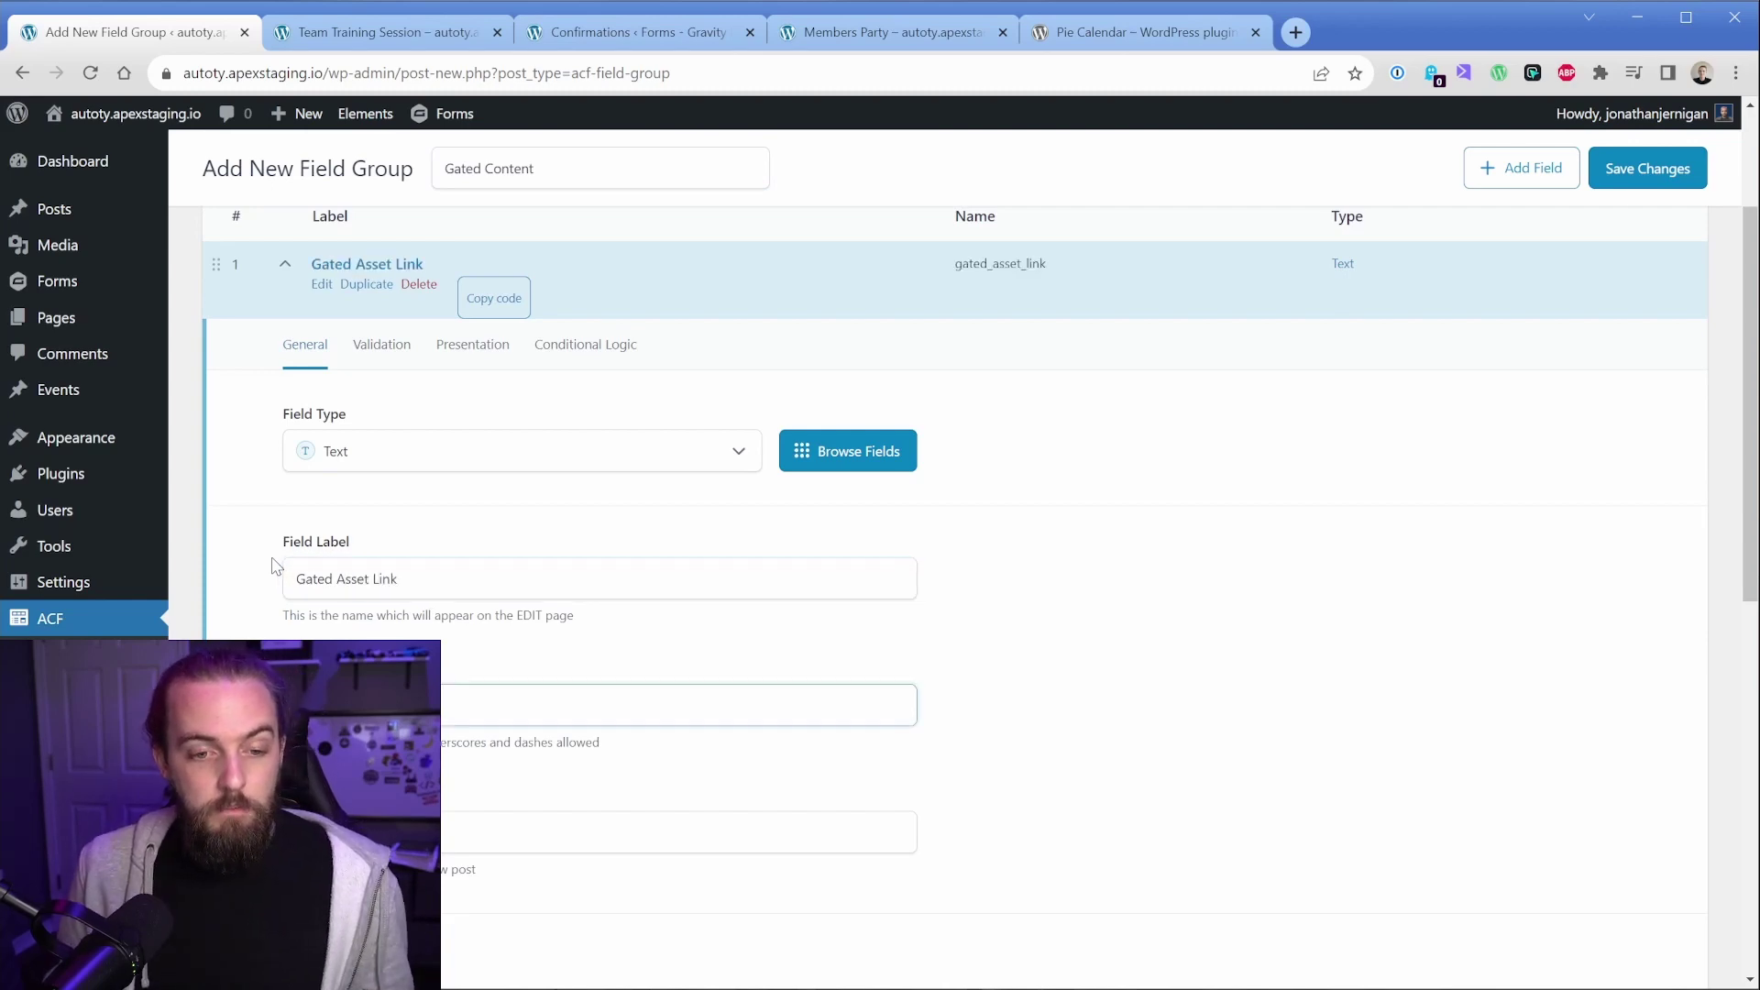
Set the location rule to Post Type is equal to Event and save the field group.
{"action": "left_click", "coordinate": [275, 564]}
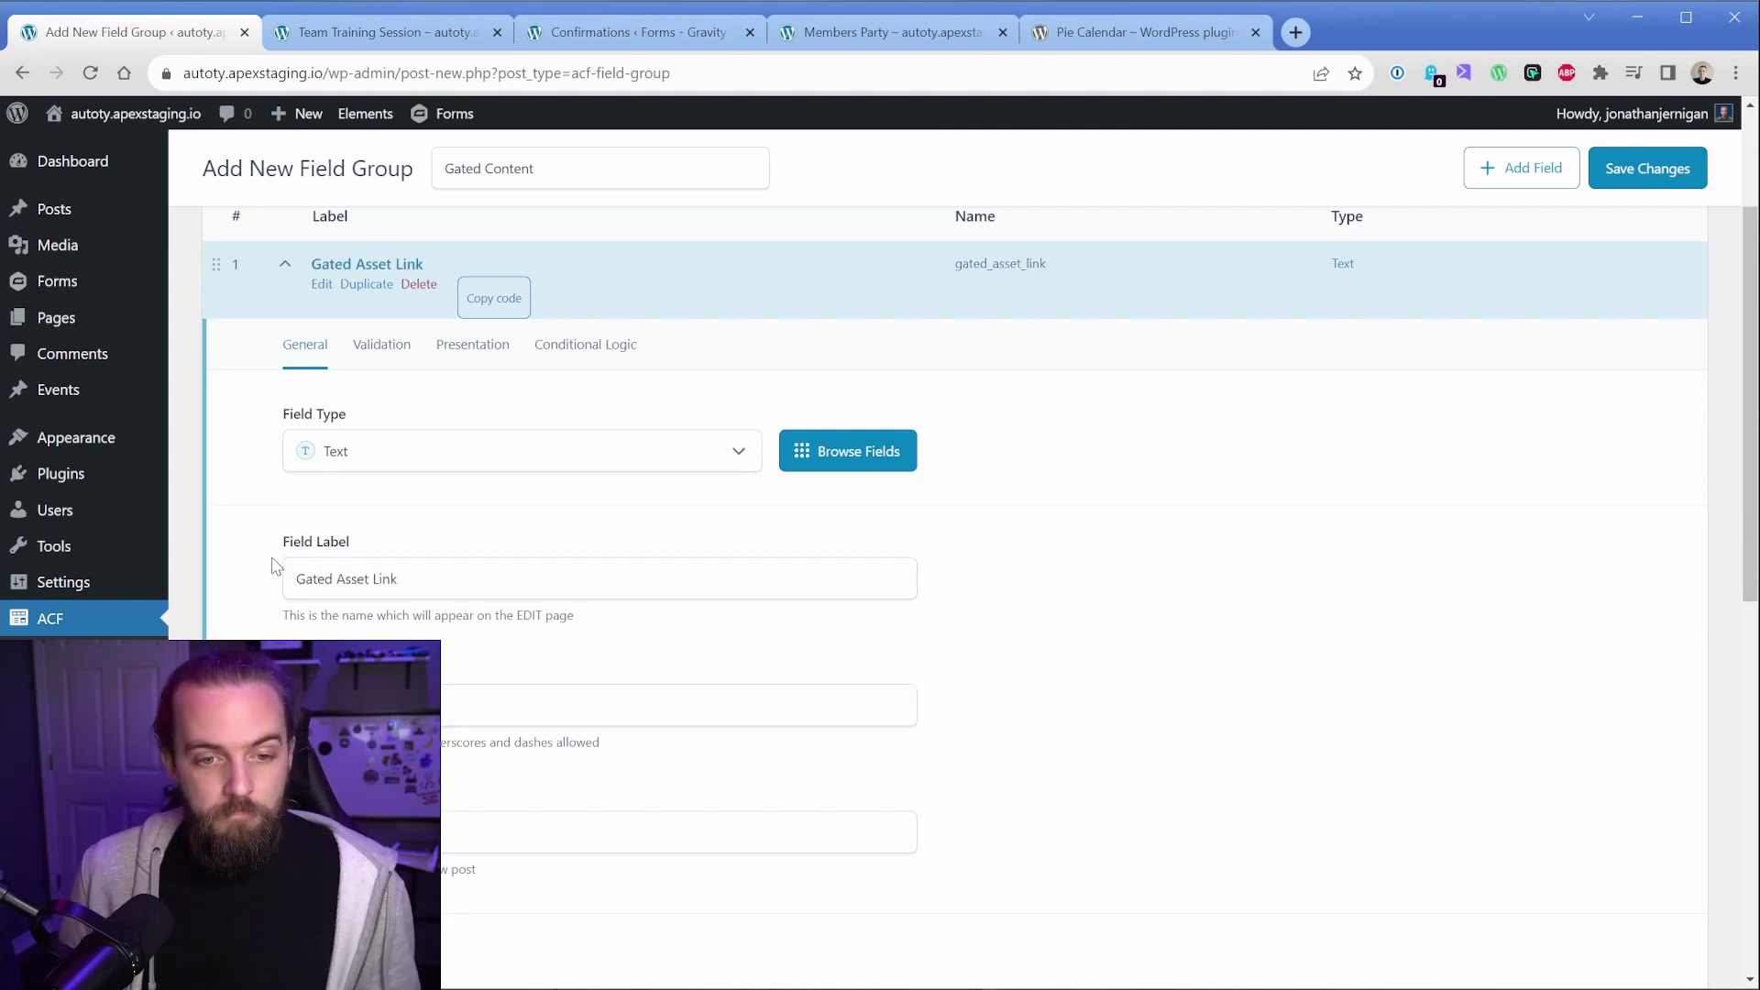
{"action": "scroll", "coordinate": [274, 564], "scroll_direction": "down", "scroll_amount": 10}
{"action": "left_click", "coordinate": [1176, 500]}
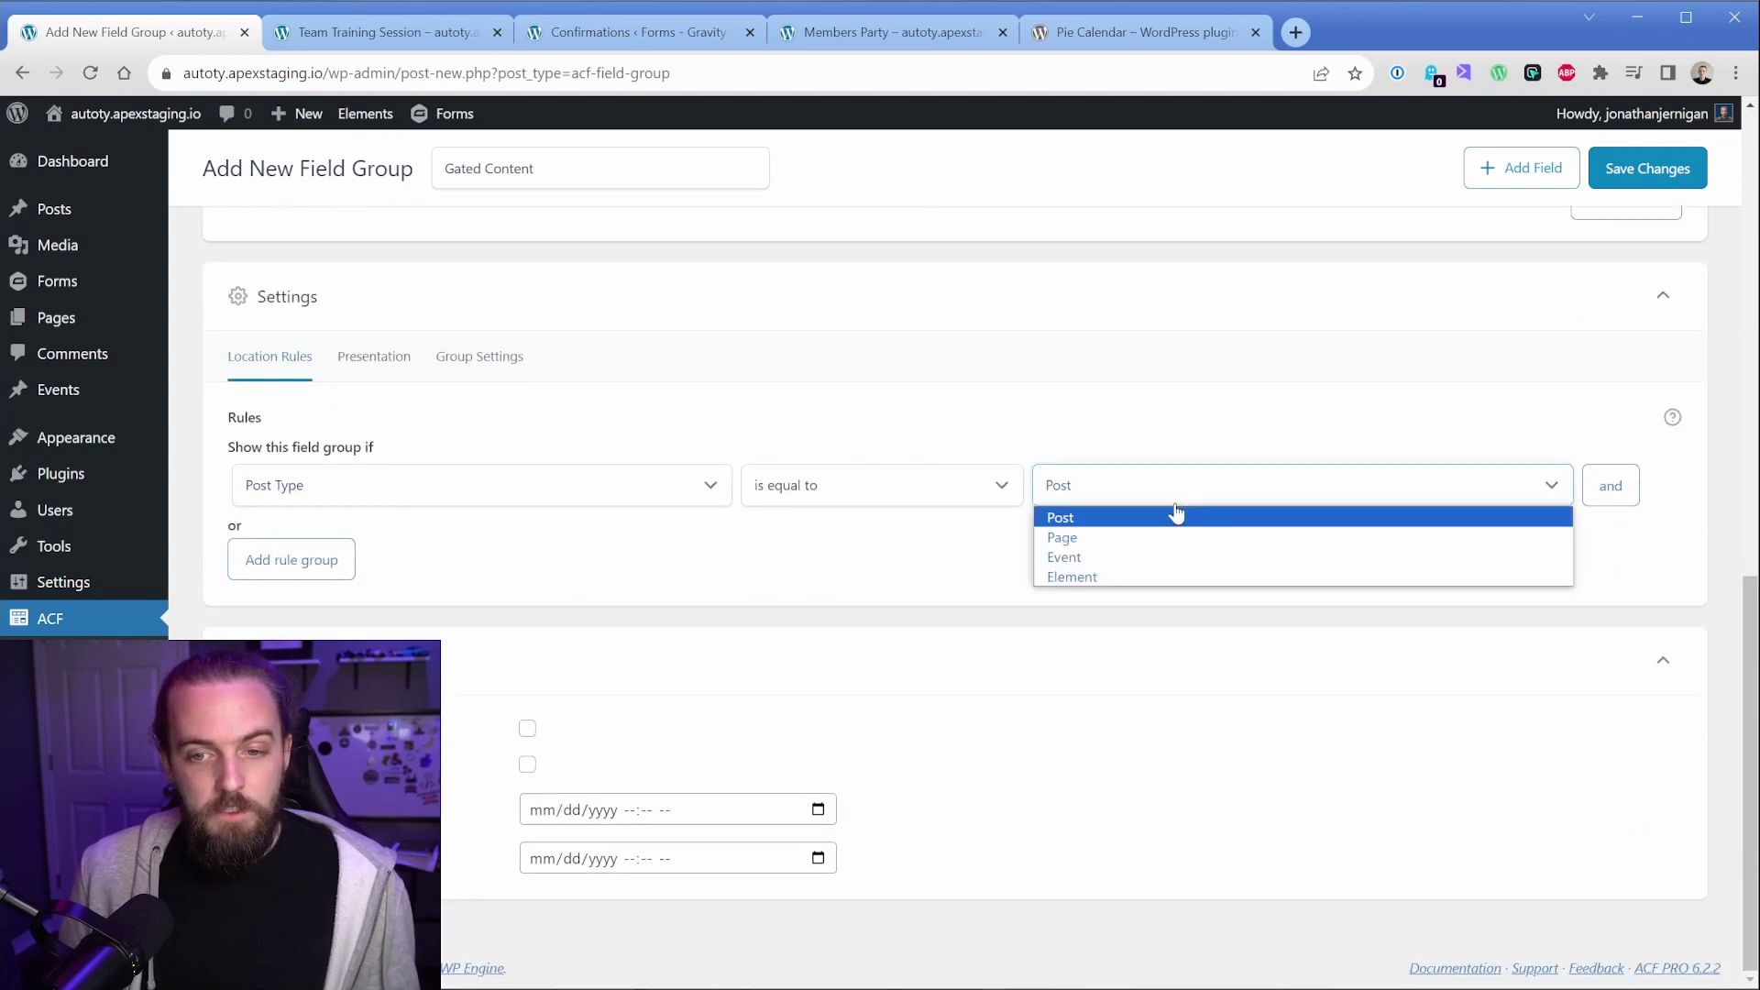
{"action": "left_click", "coordinate": [1127, 557]}
{"action": "left_click", "coordinate": [1631, 183]}
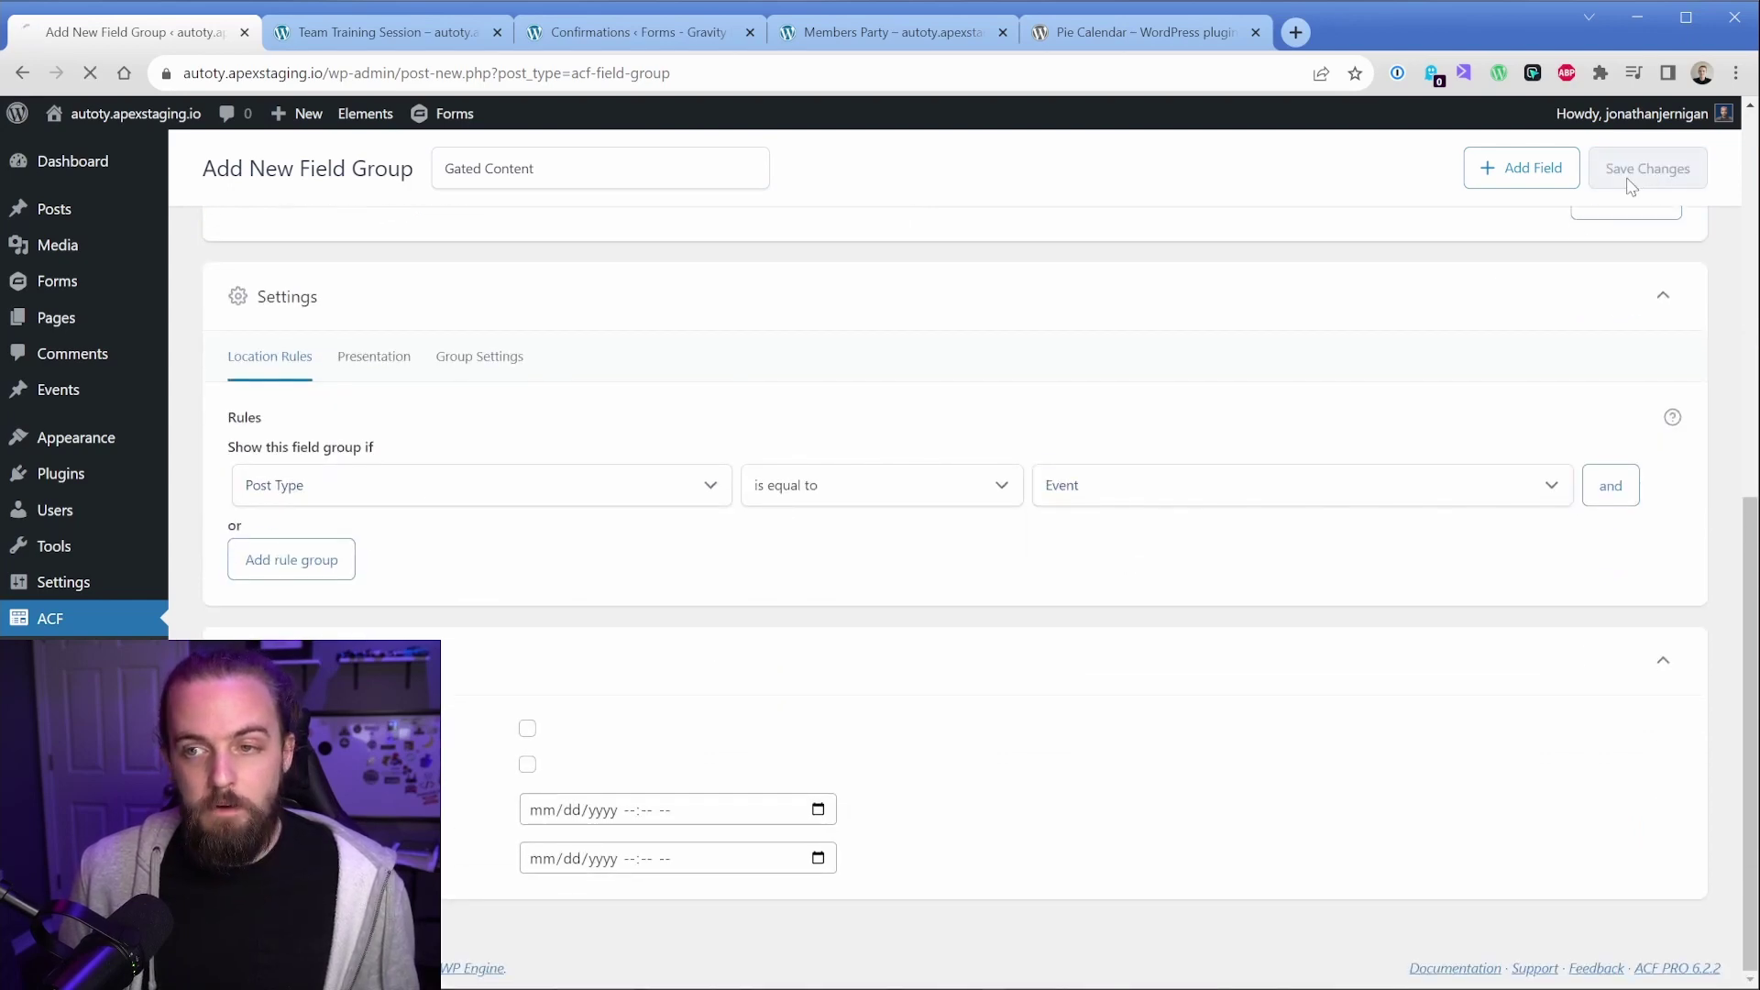
Paste the pexels-artem-saranin-1766688.jpg URL into Team Training Session's Gated Asset Link and update the event.
{"action": "left_click", "coordinate": [233, 396]}
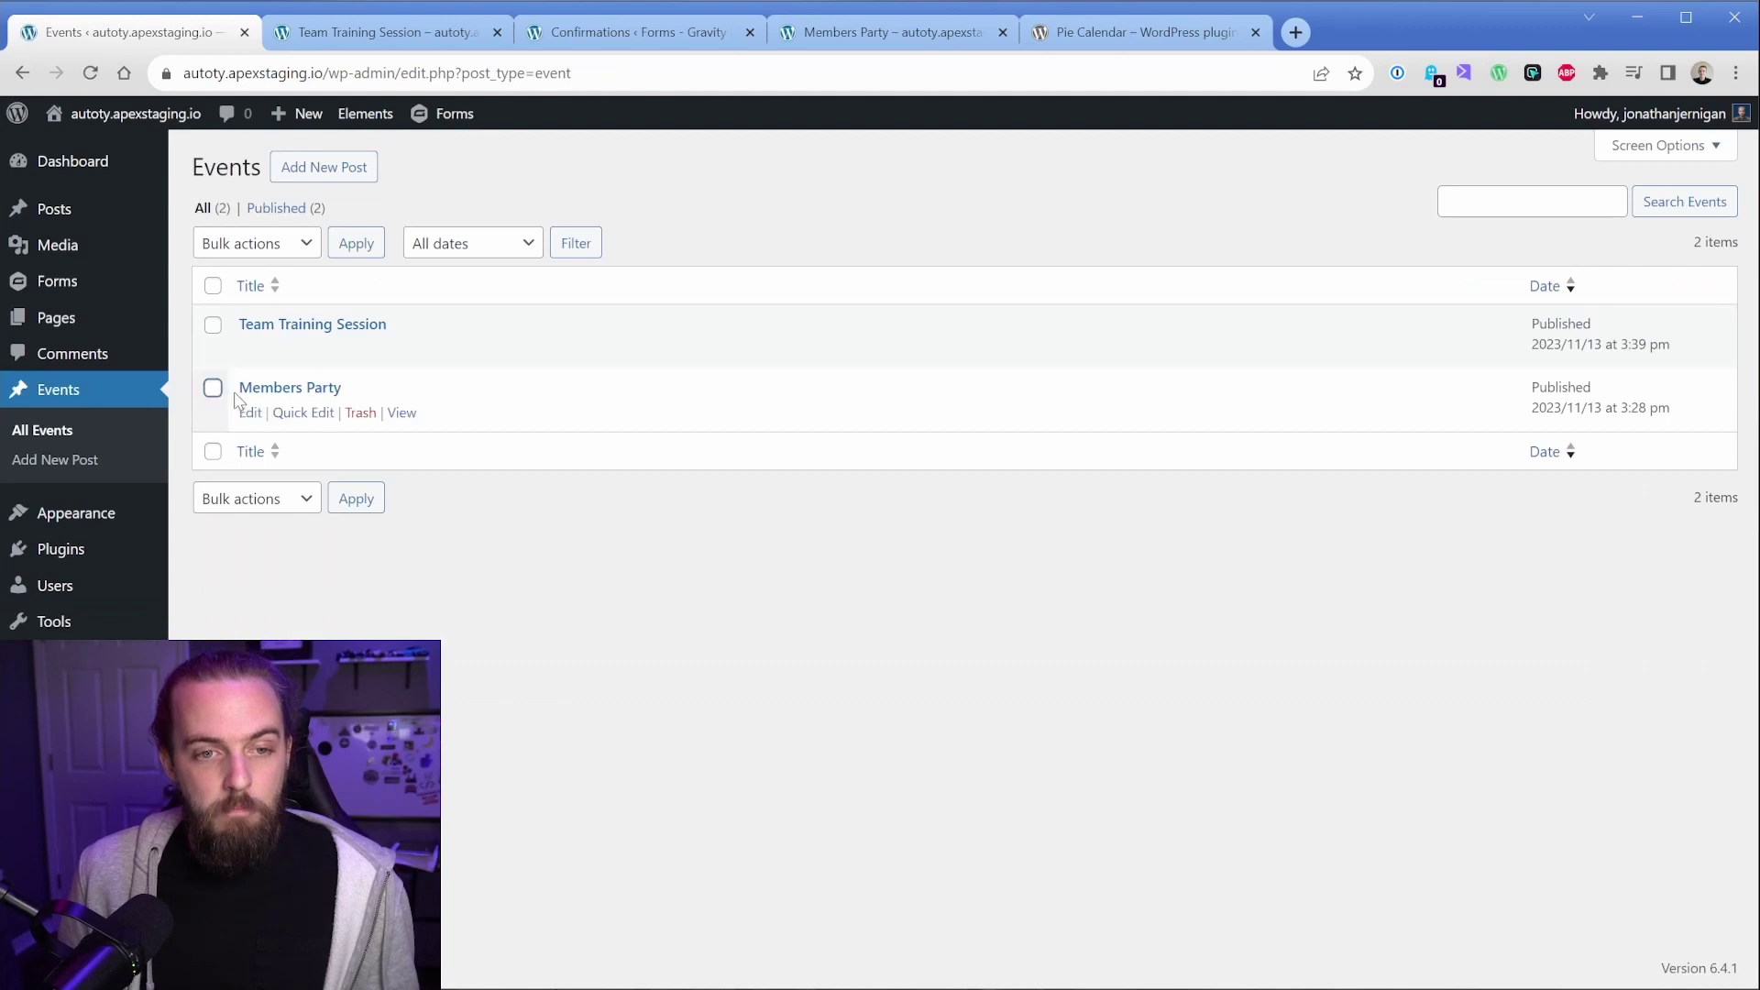
{"action": "left_click", "coordinate": [250, 348]}
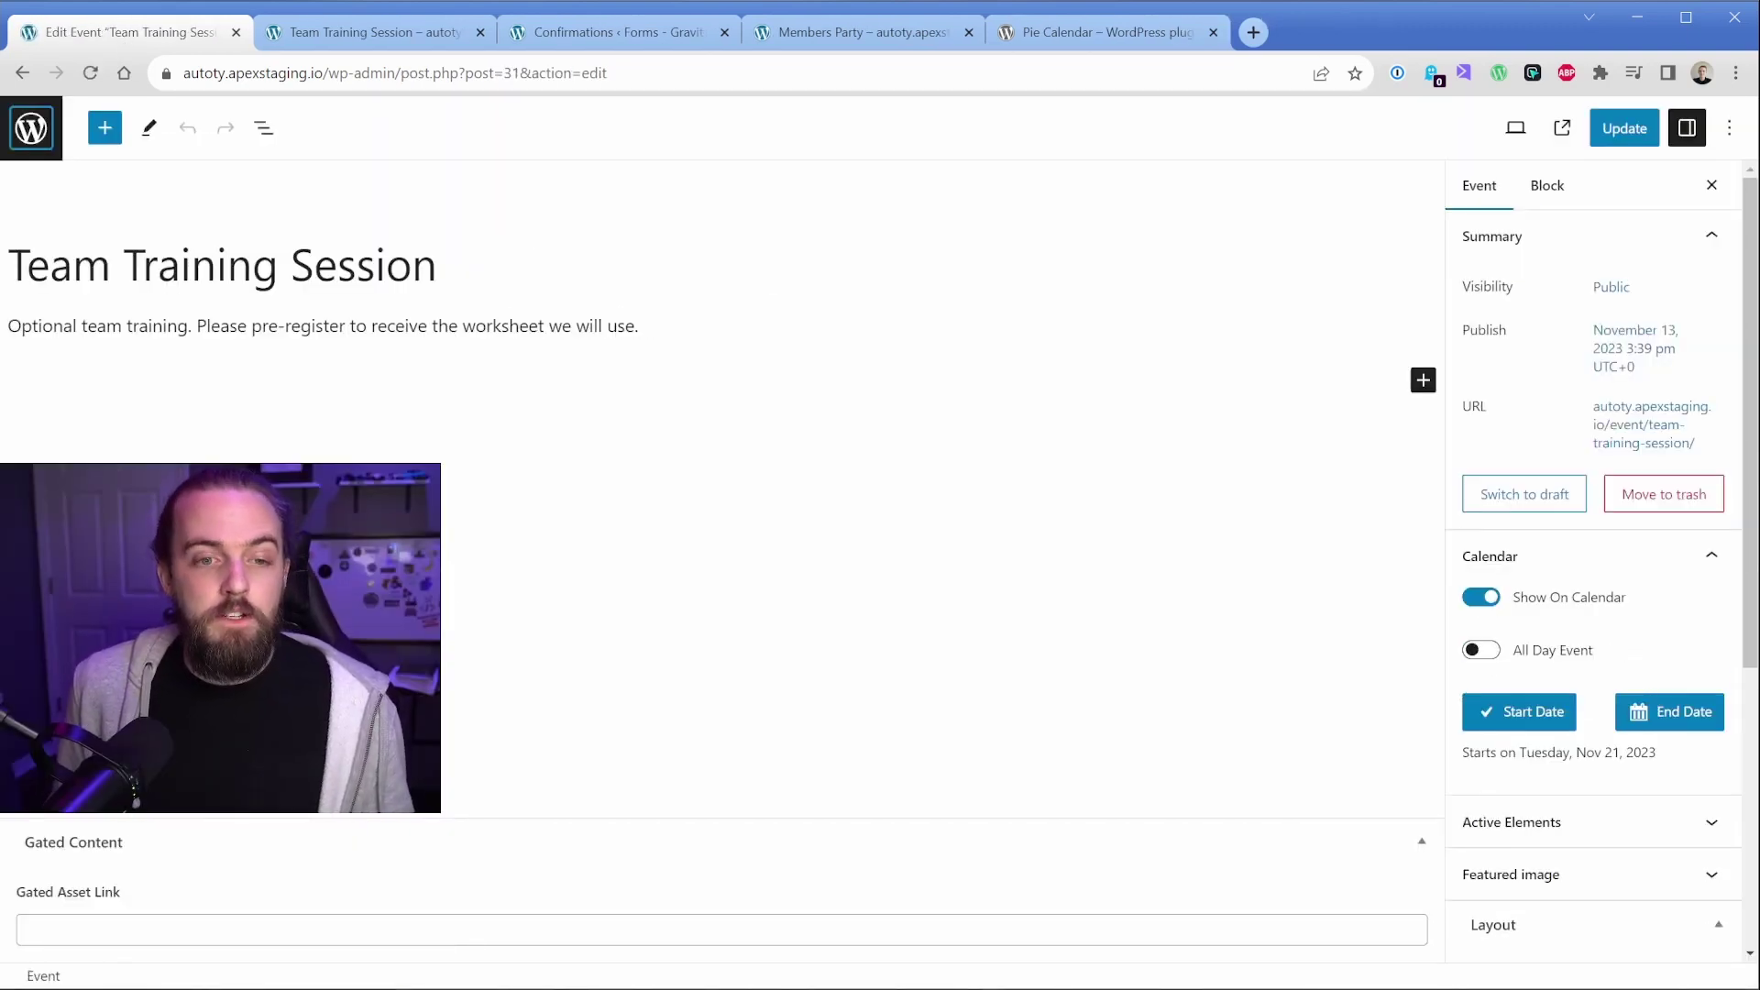
{"action": "left_click", "coordinate": [208, 929]}
{"action": "type", "text": "https://autoty.apexstaging.io/wp-content/uploads/2023/11/pexels-artem-saranin-1766688.jpg"}
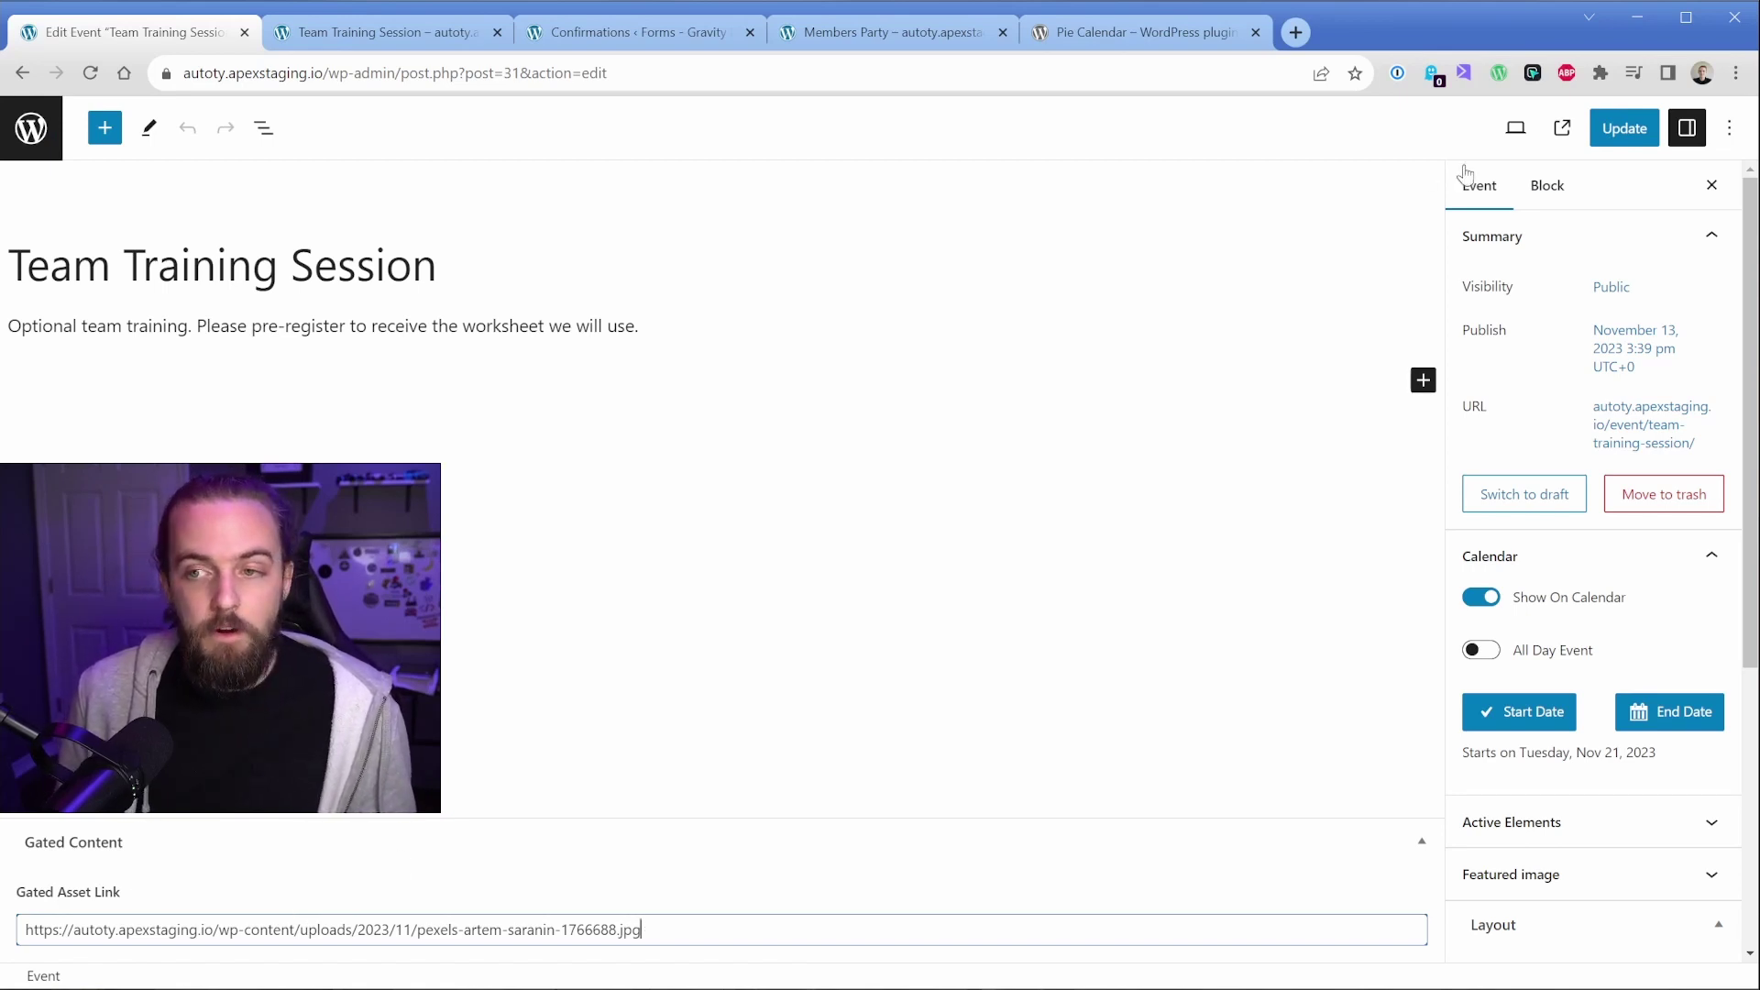
{"action": "left_click", "coordinate": [1622, 128]}
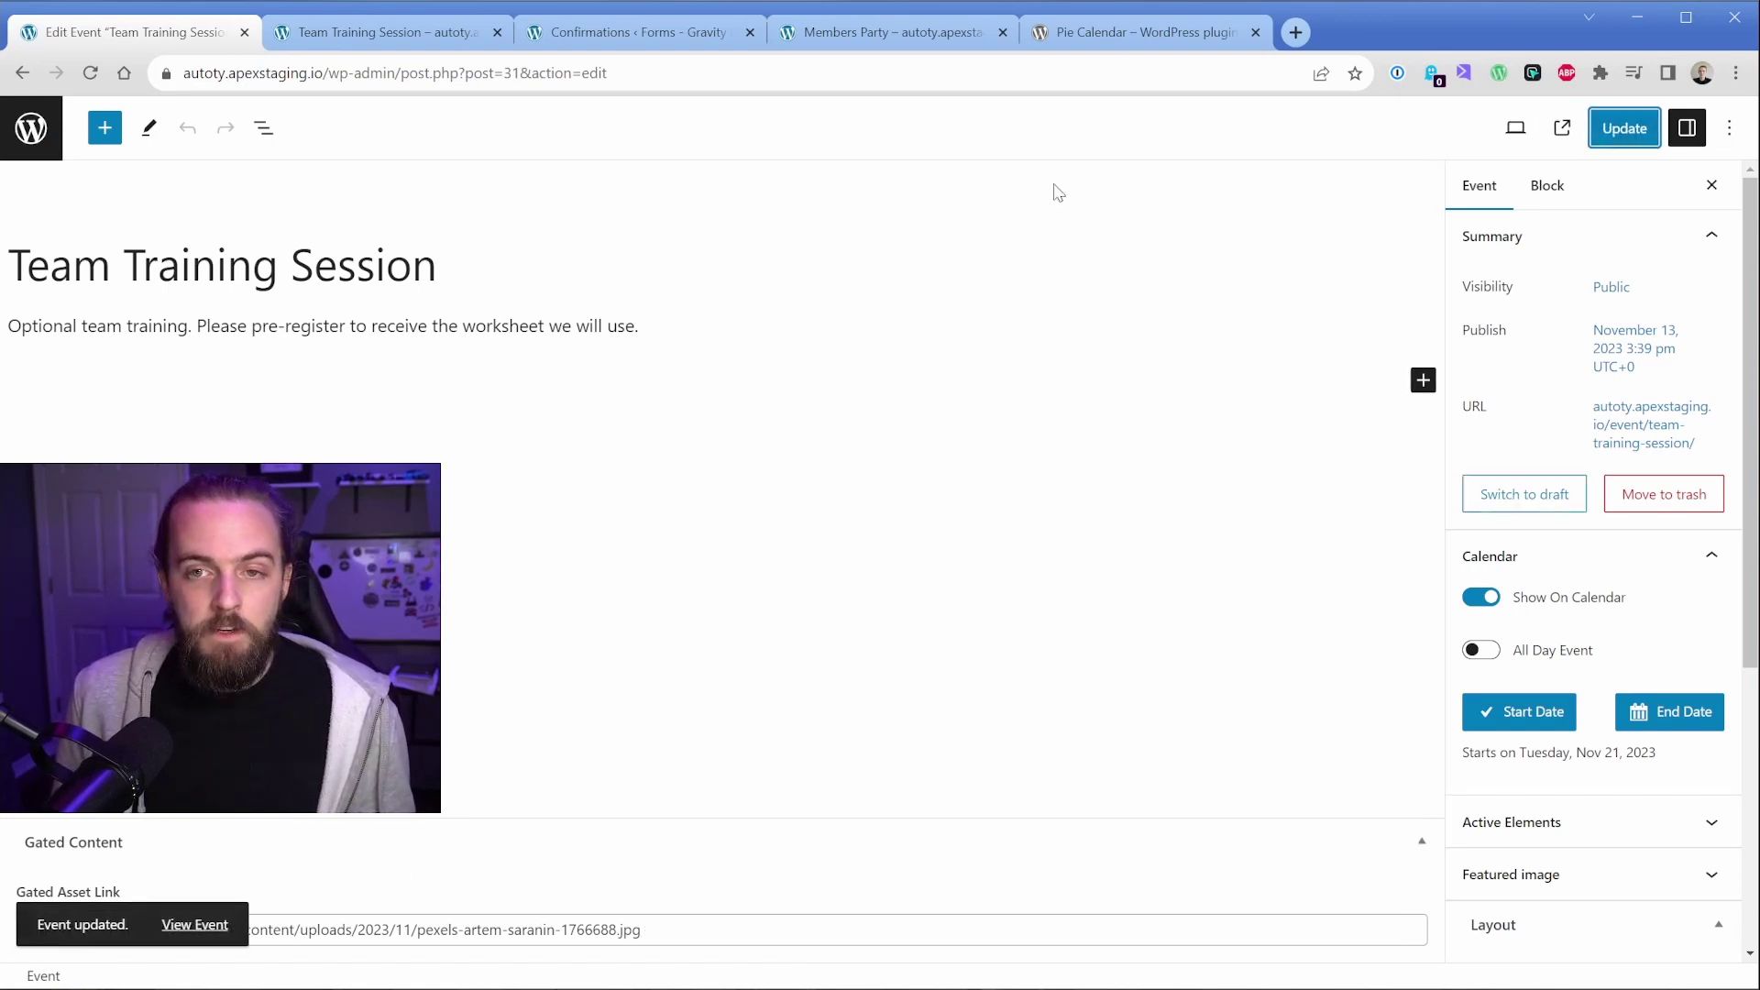
{"action": "left_click", "coordinate": [31, 127]}
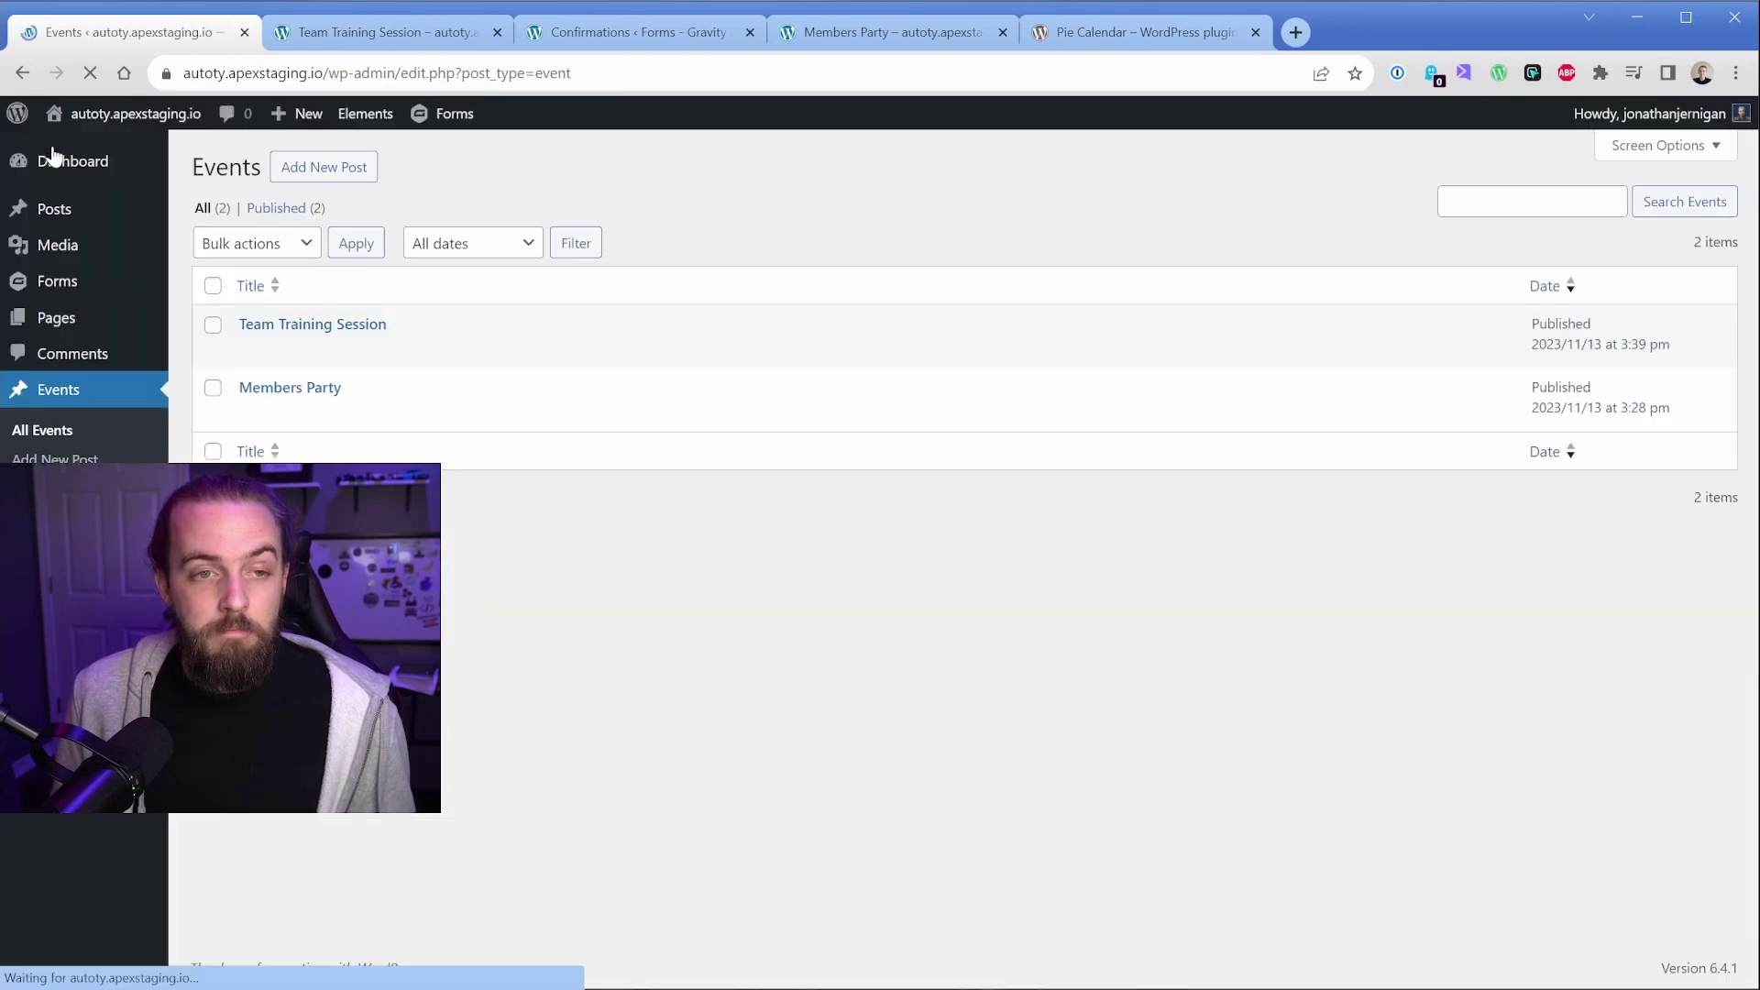
In the Events (Single) template, enable dynamic data on the Download button's link.
{"action": "left_click", "coordinate": [383, 117]}
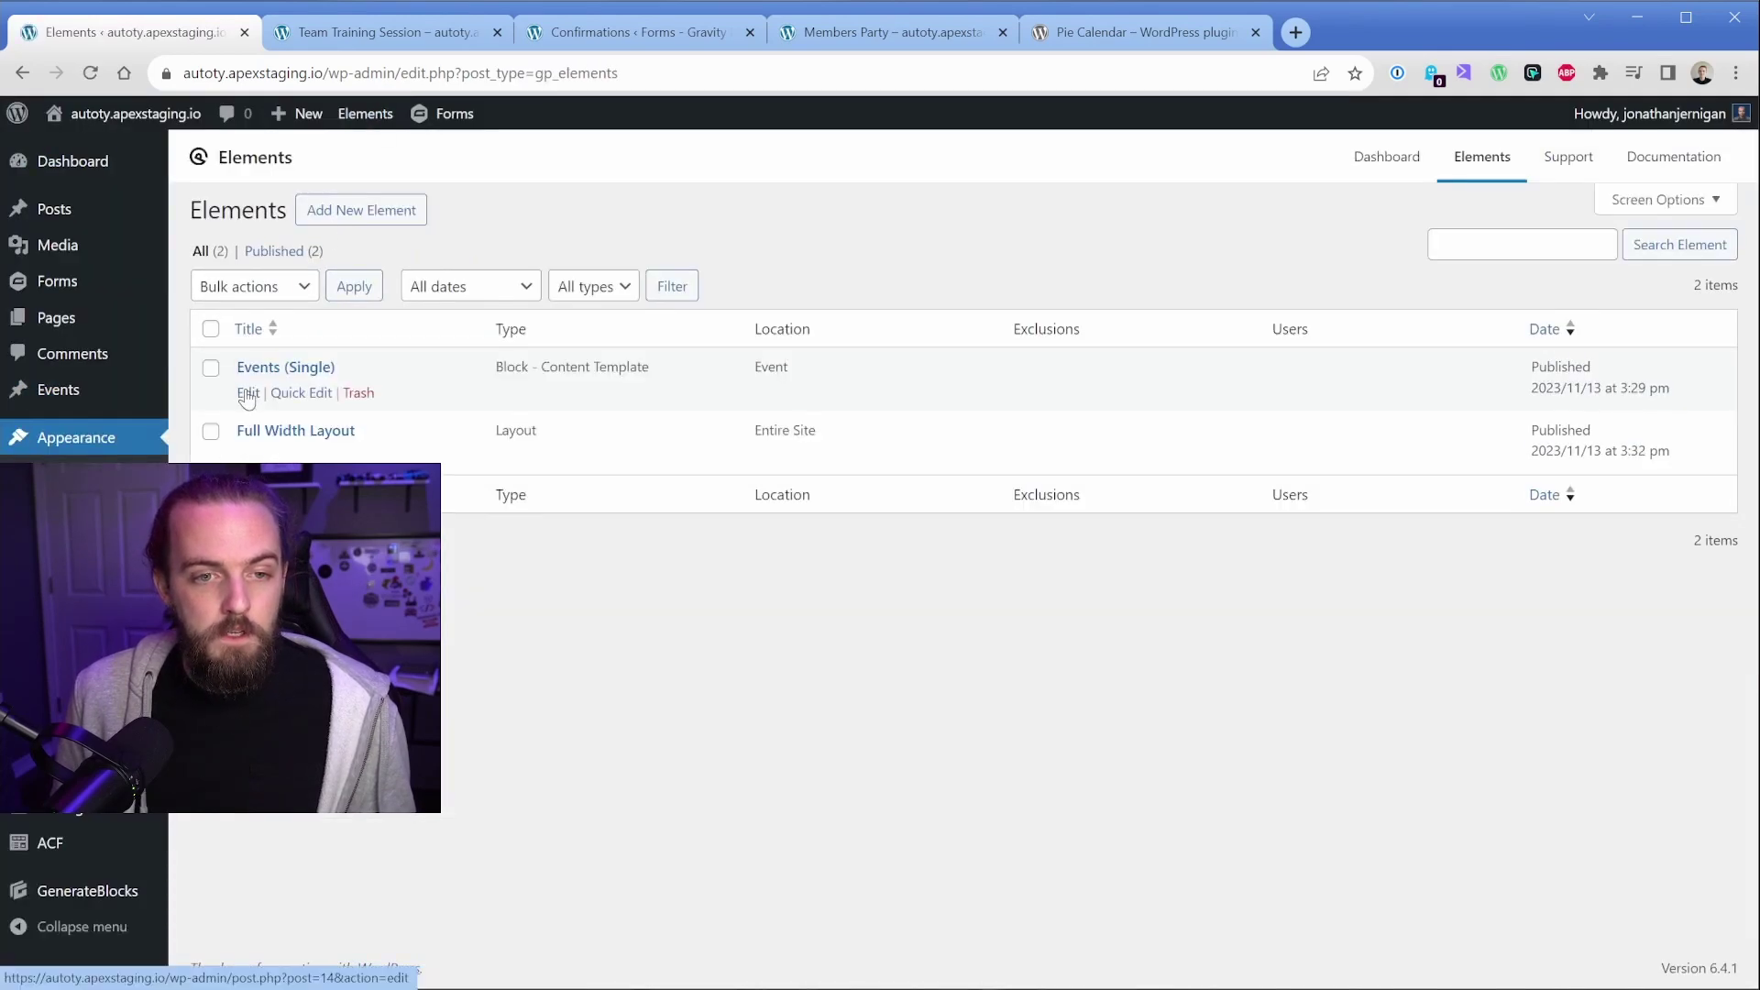
{"action": "left_click", "coordinate": [248, 396]}
{"action": "scroll", "coordinate": [348, 550], "scroll_direction": "down", "scroll_amount": 2}
{"action": "left_click", "coordinate": [362, 553]}
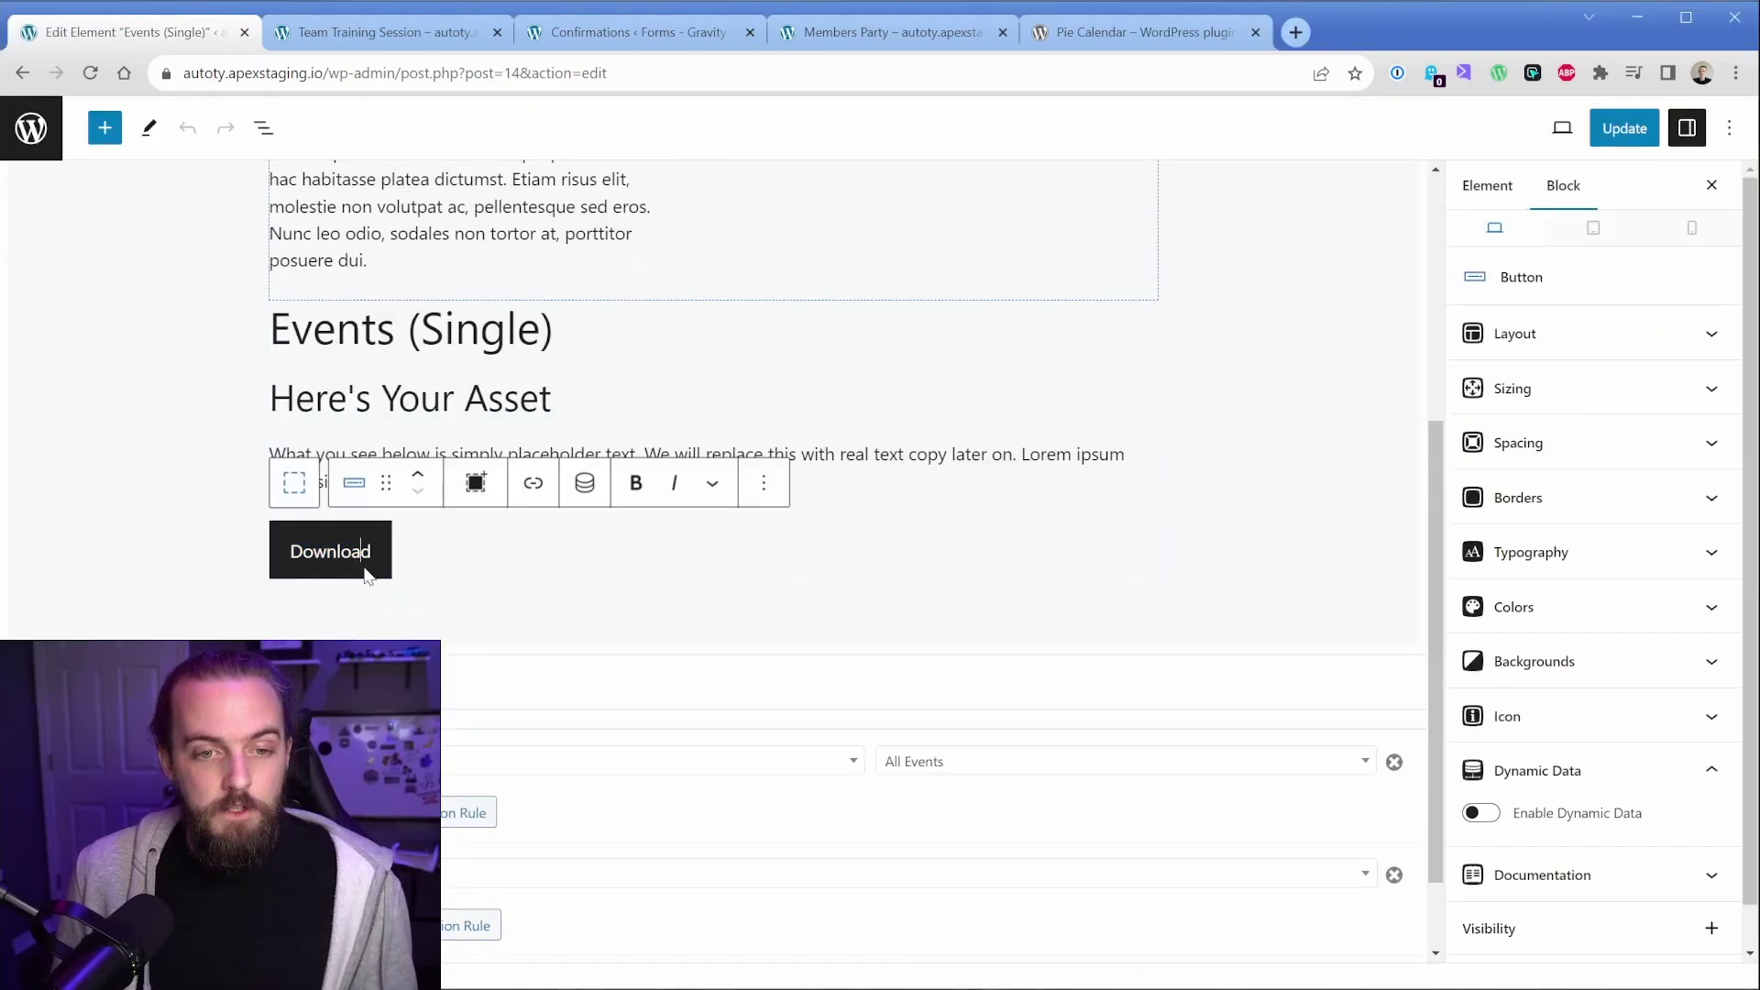
{"action": "left_click", "coordinate": [531, 486]}
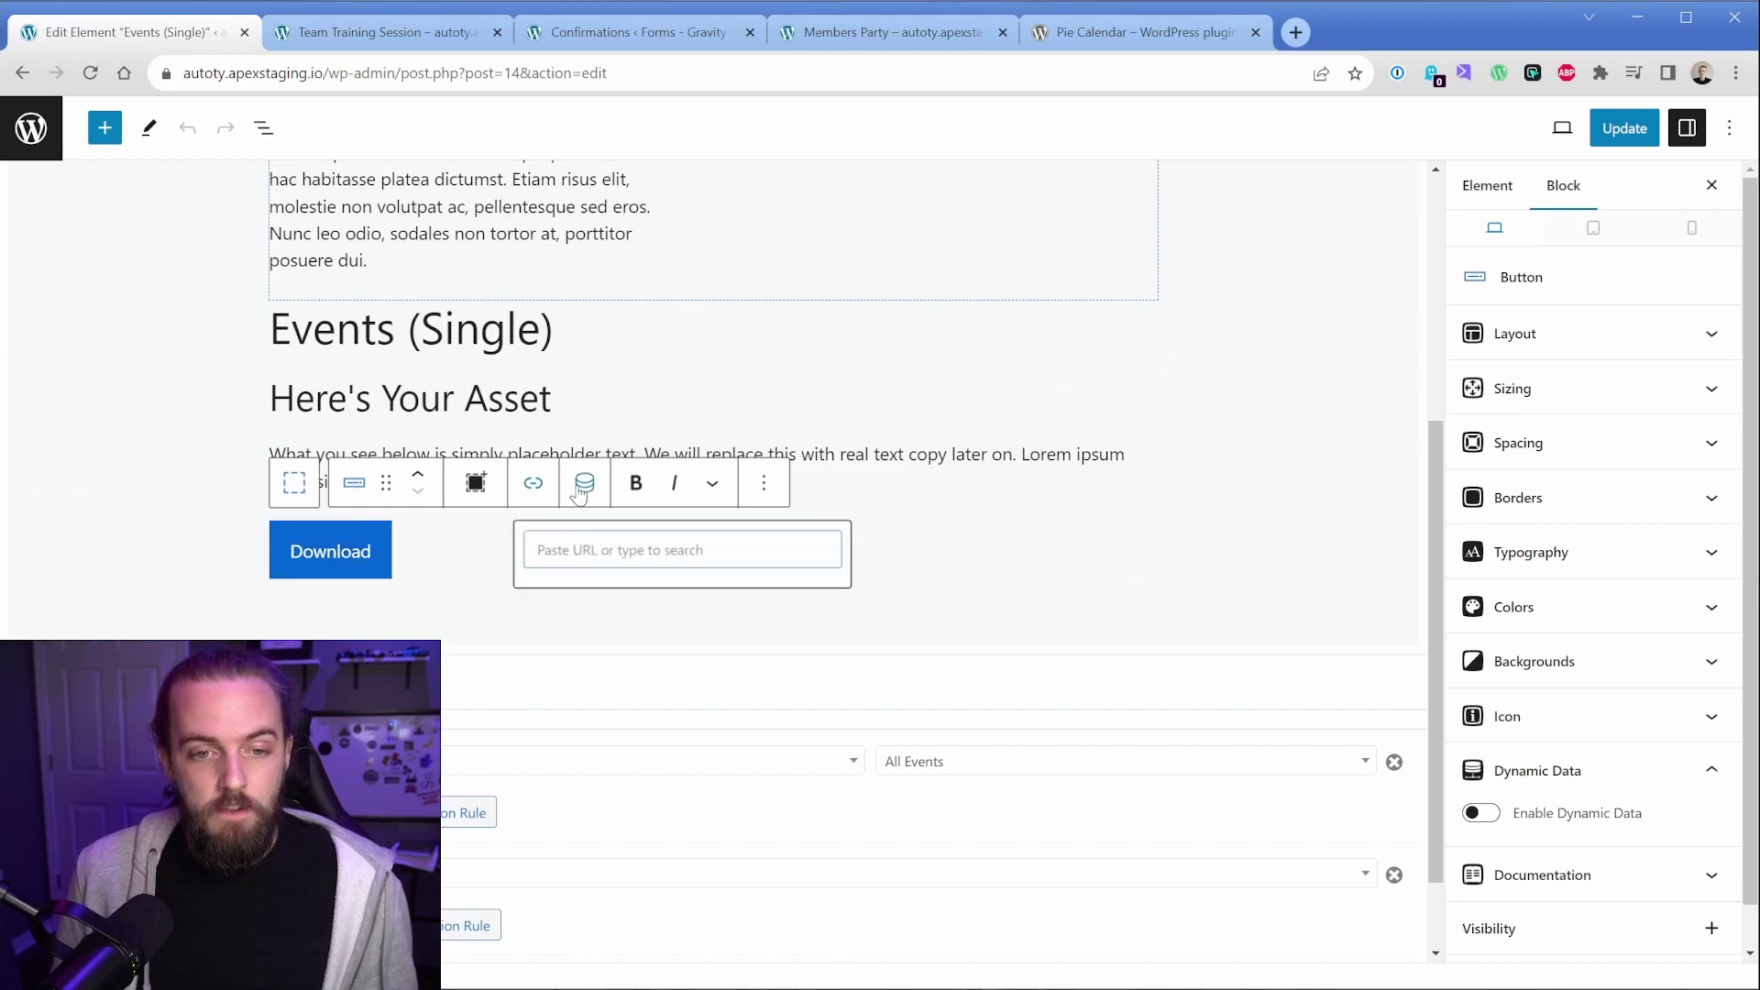
{"action": "left_click", "coordinate": [1480, 813]}
Set the link source to Post meta field gated_asset_link and update the template.
{"action": "scroll", "coordinate": [1569, 616], "scroll_direction": "down", "scroll_amount": 3}
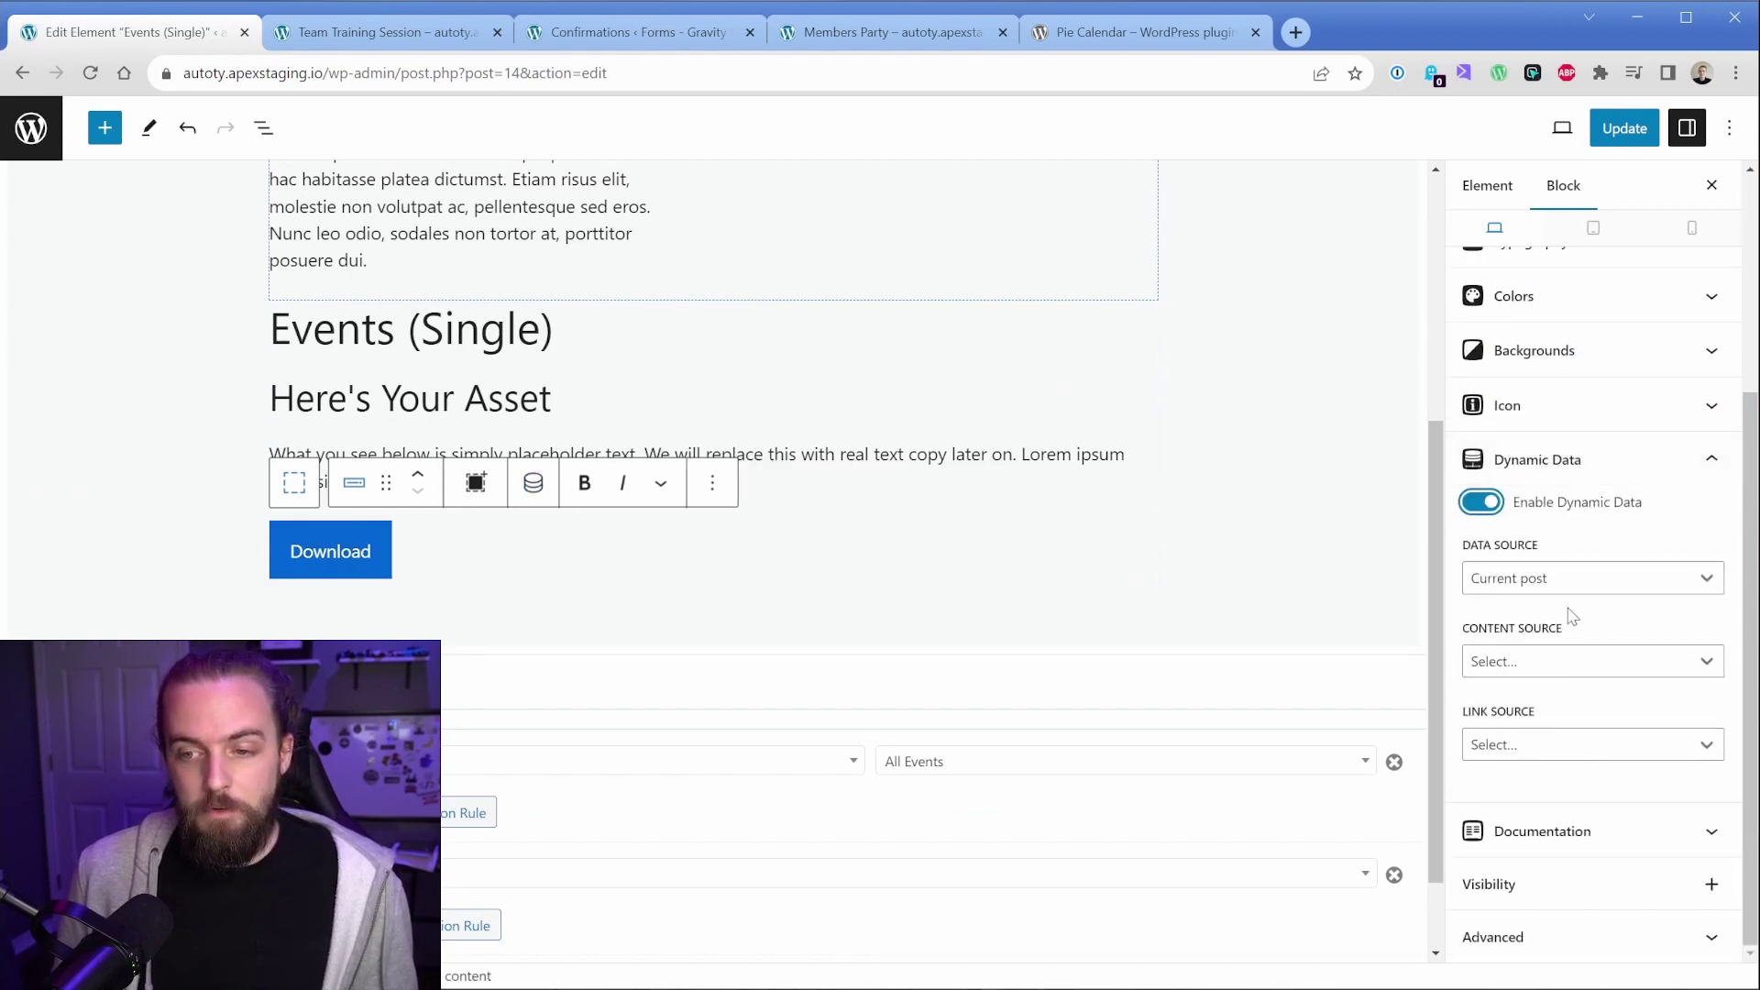
{"action": "left_click", "coordinate": [1564, 660]}
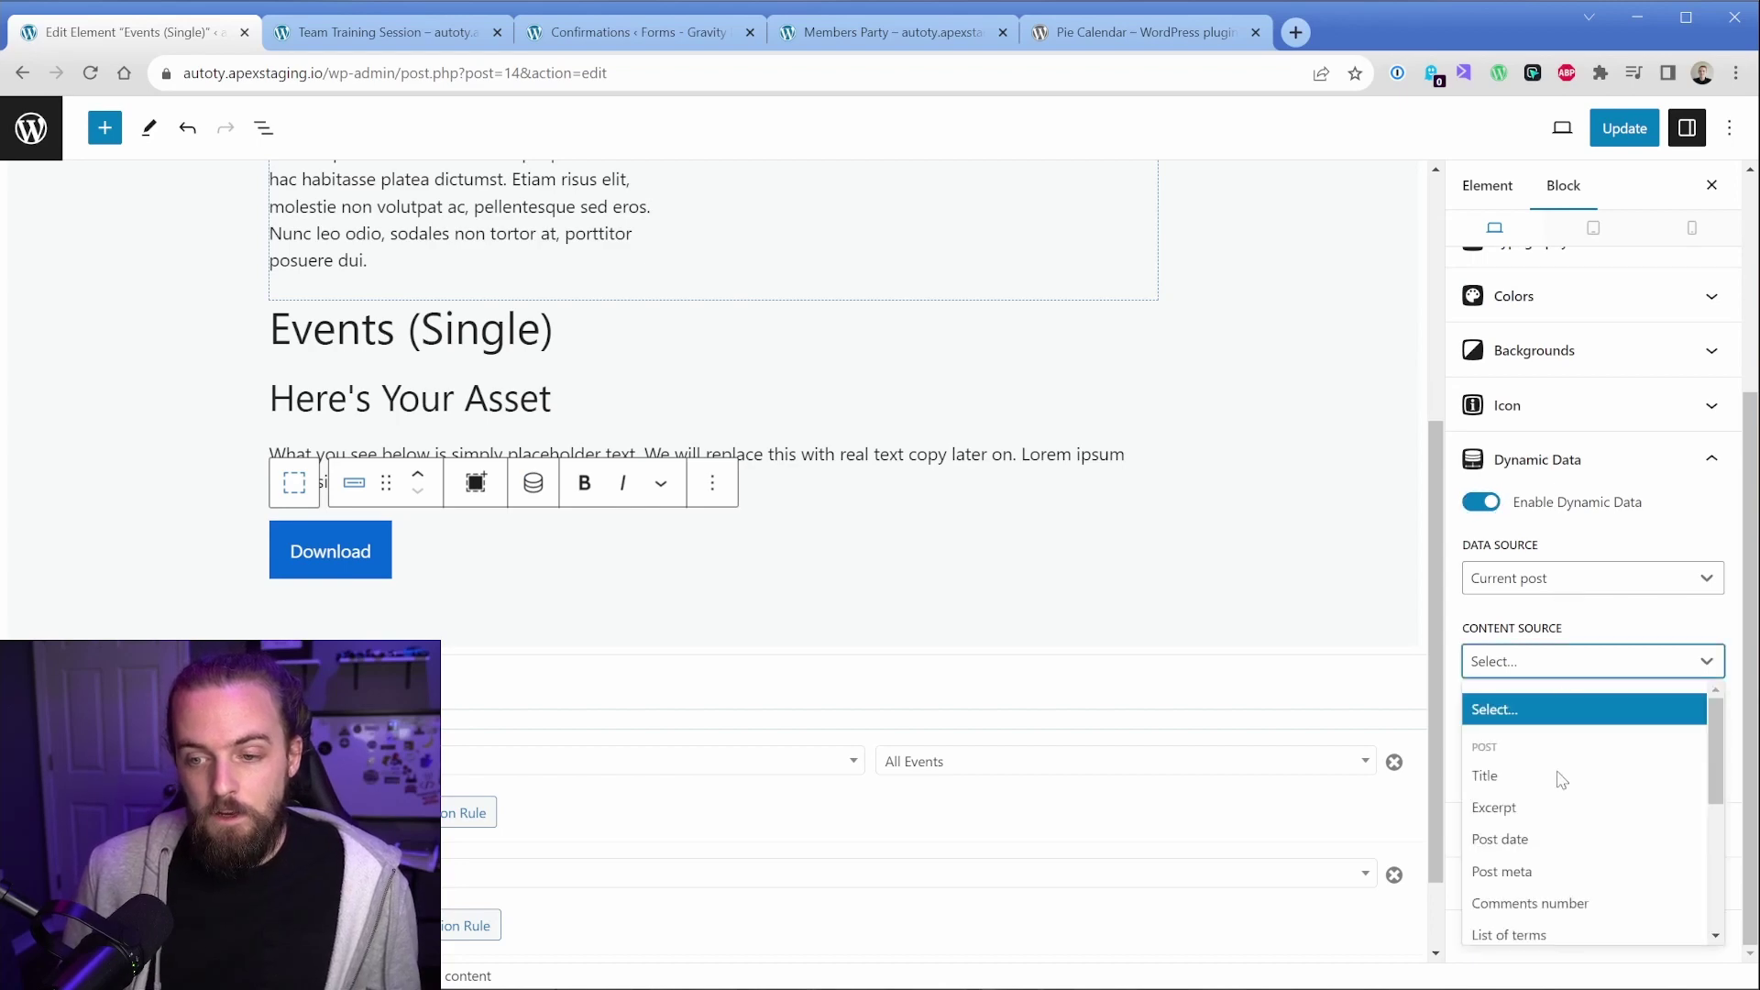
{"action": "key", "text": "Escape"}
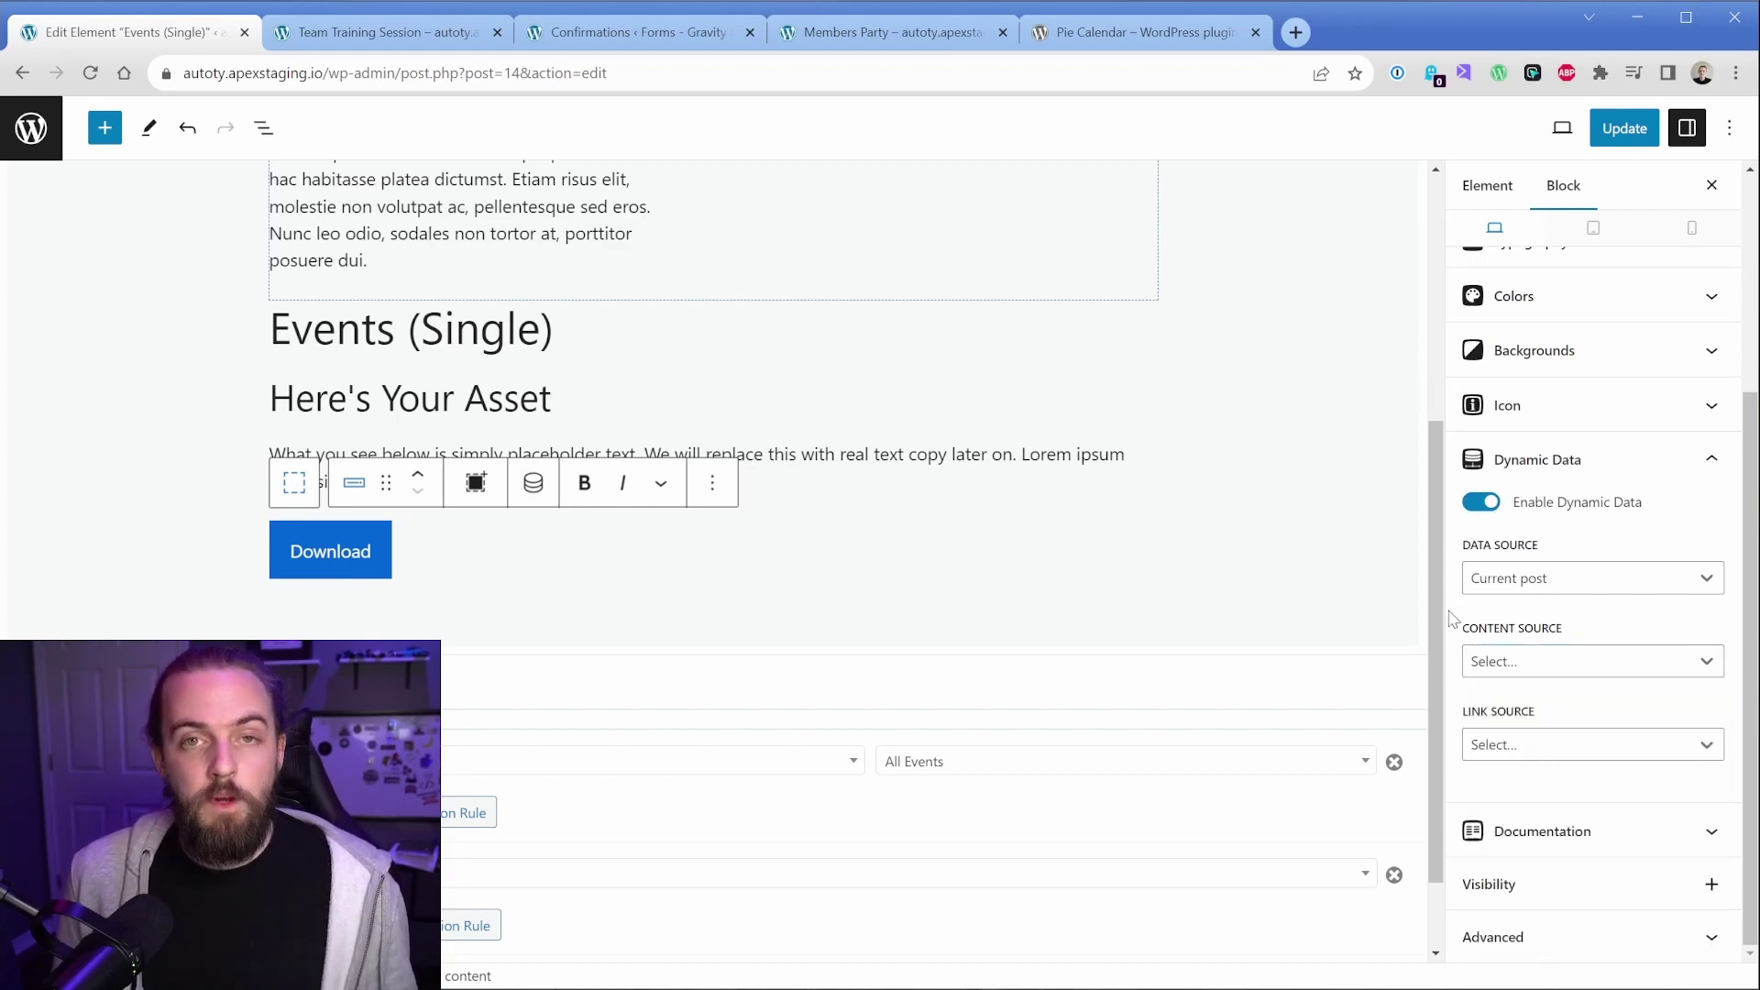
{"action": "left_click", "coordinate": [1477, 750]}
{"action": "left_click", "coordinate": [1547, 923]}
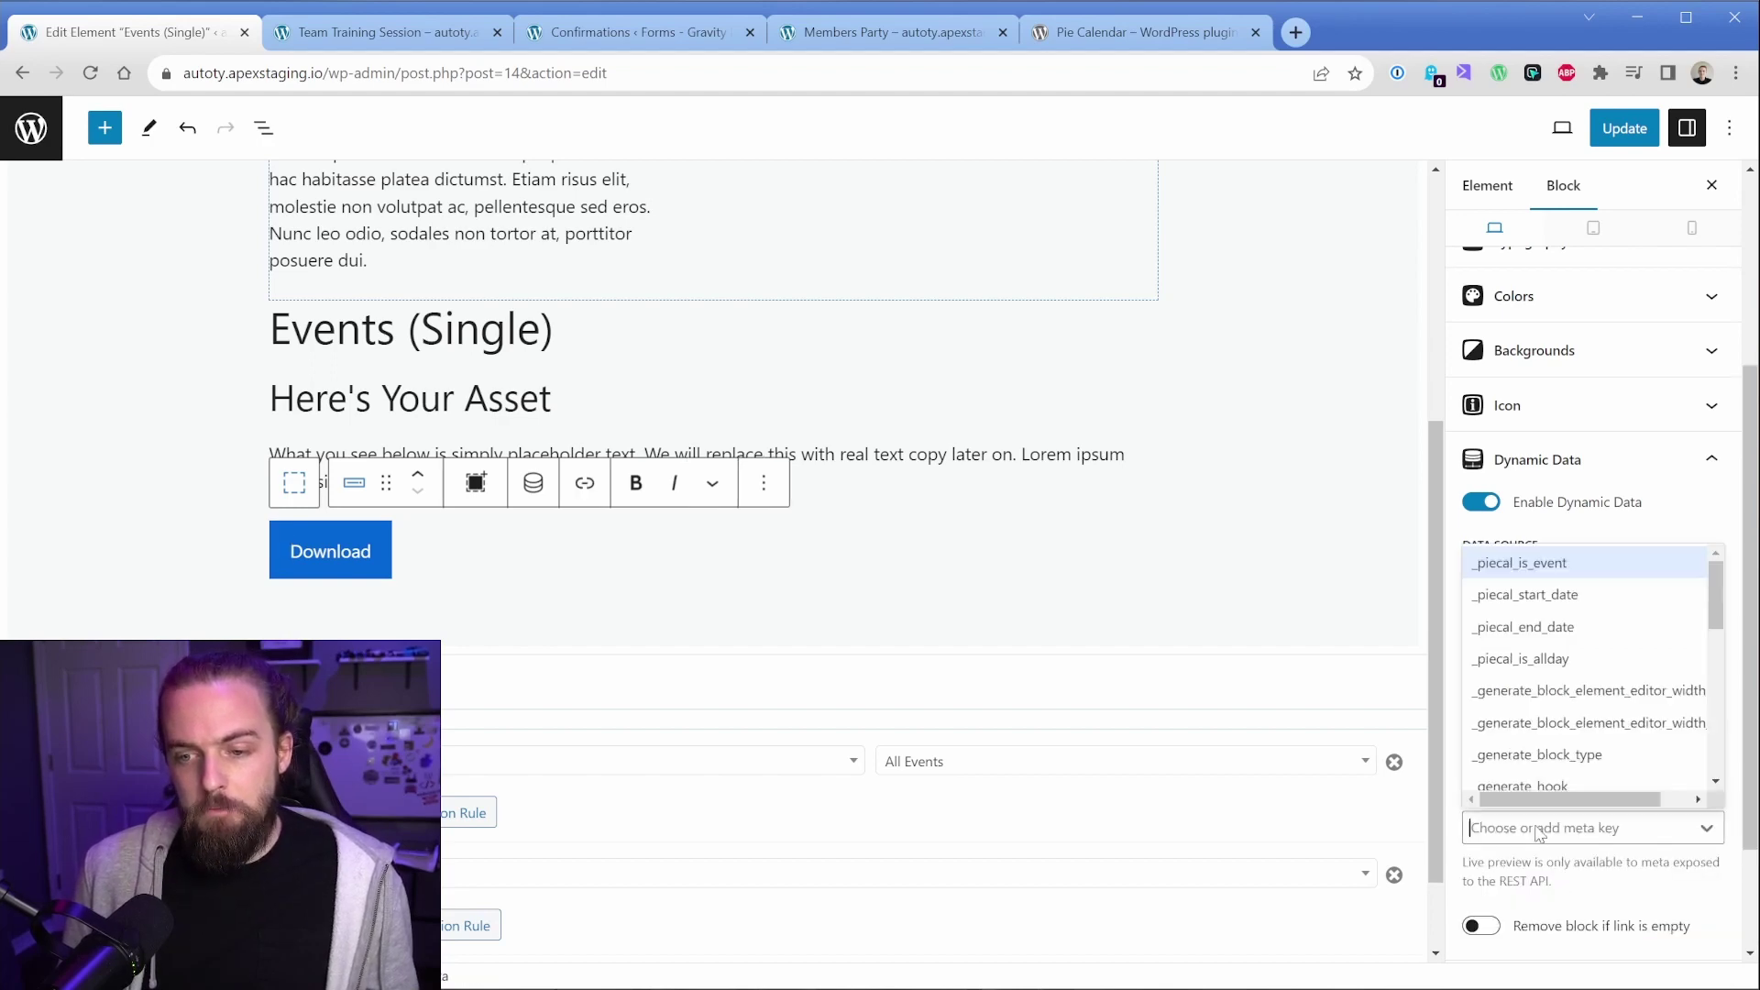
{"action": "type", "text": "gated_asset_link"}
{"action": "key", "text": "Return"}
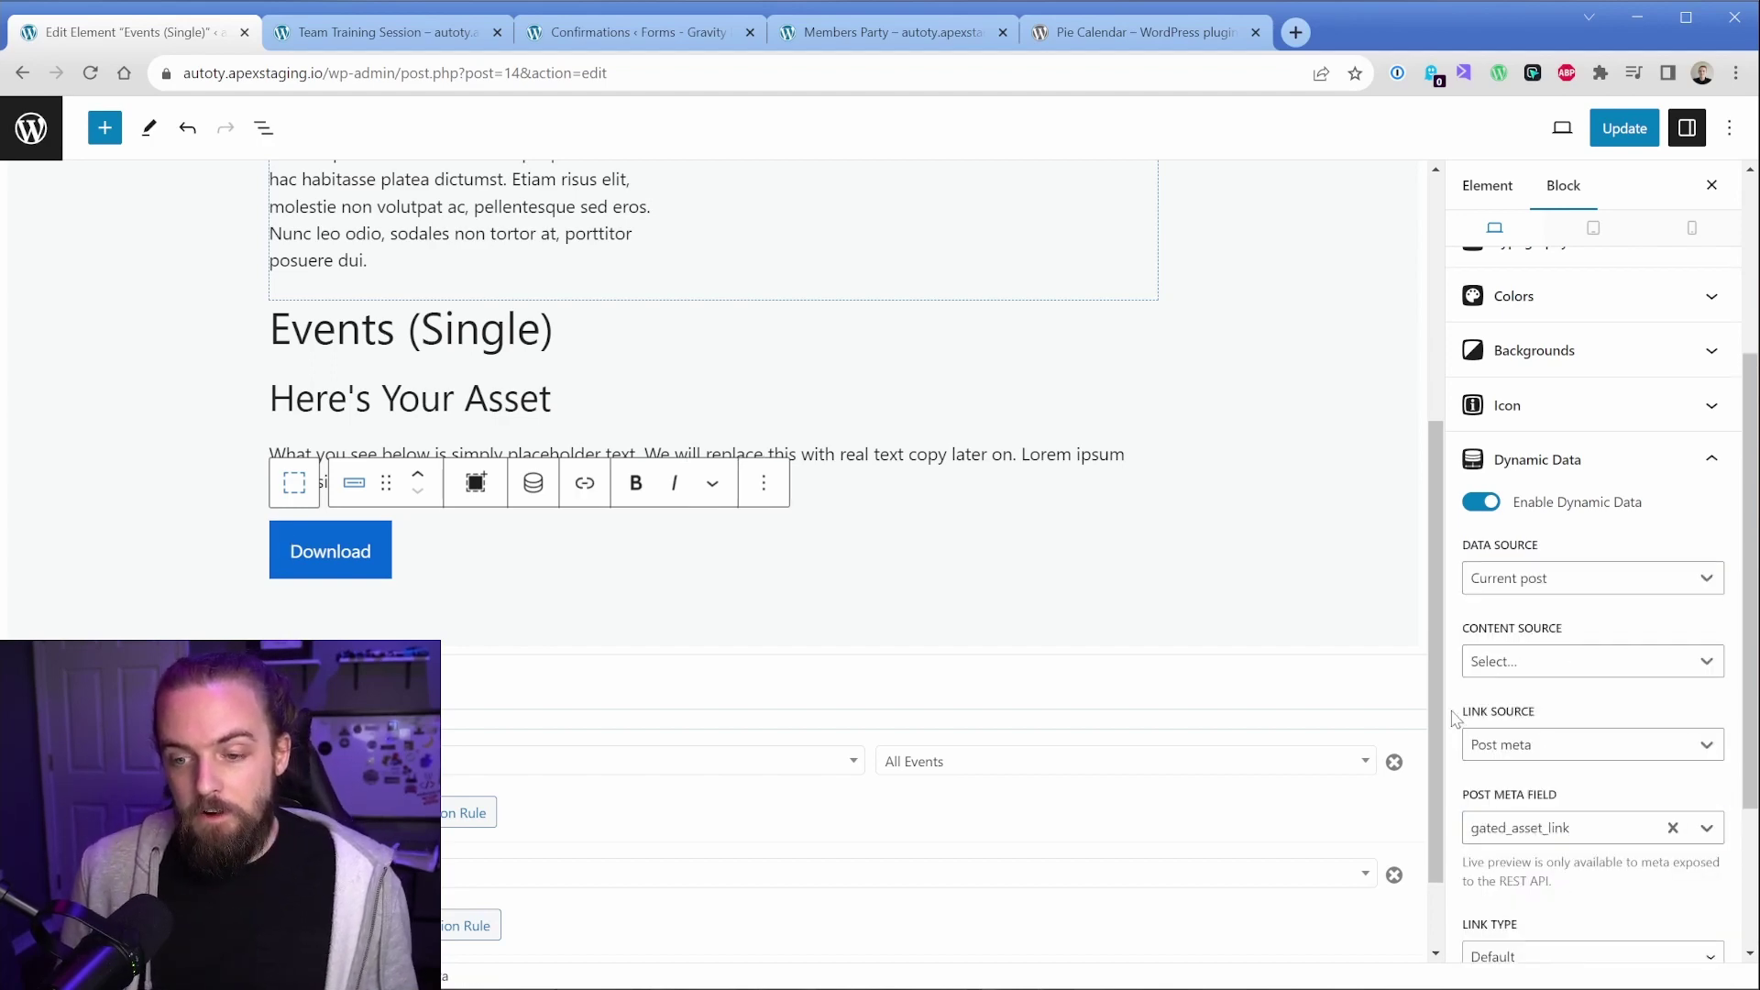
{"action": "scroll", "coordinate": [1462, 697], "scroll_direction": "down", "scroll_amount": 3}
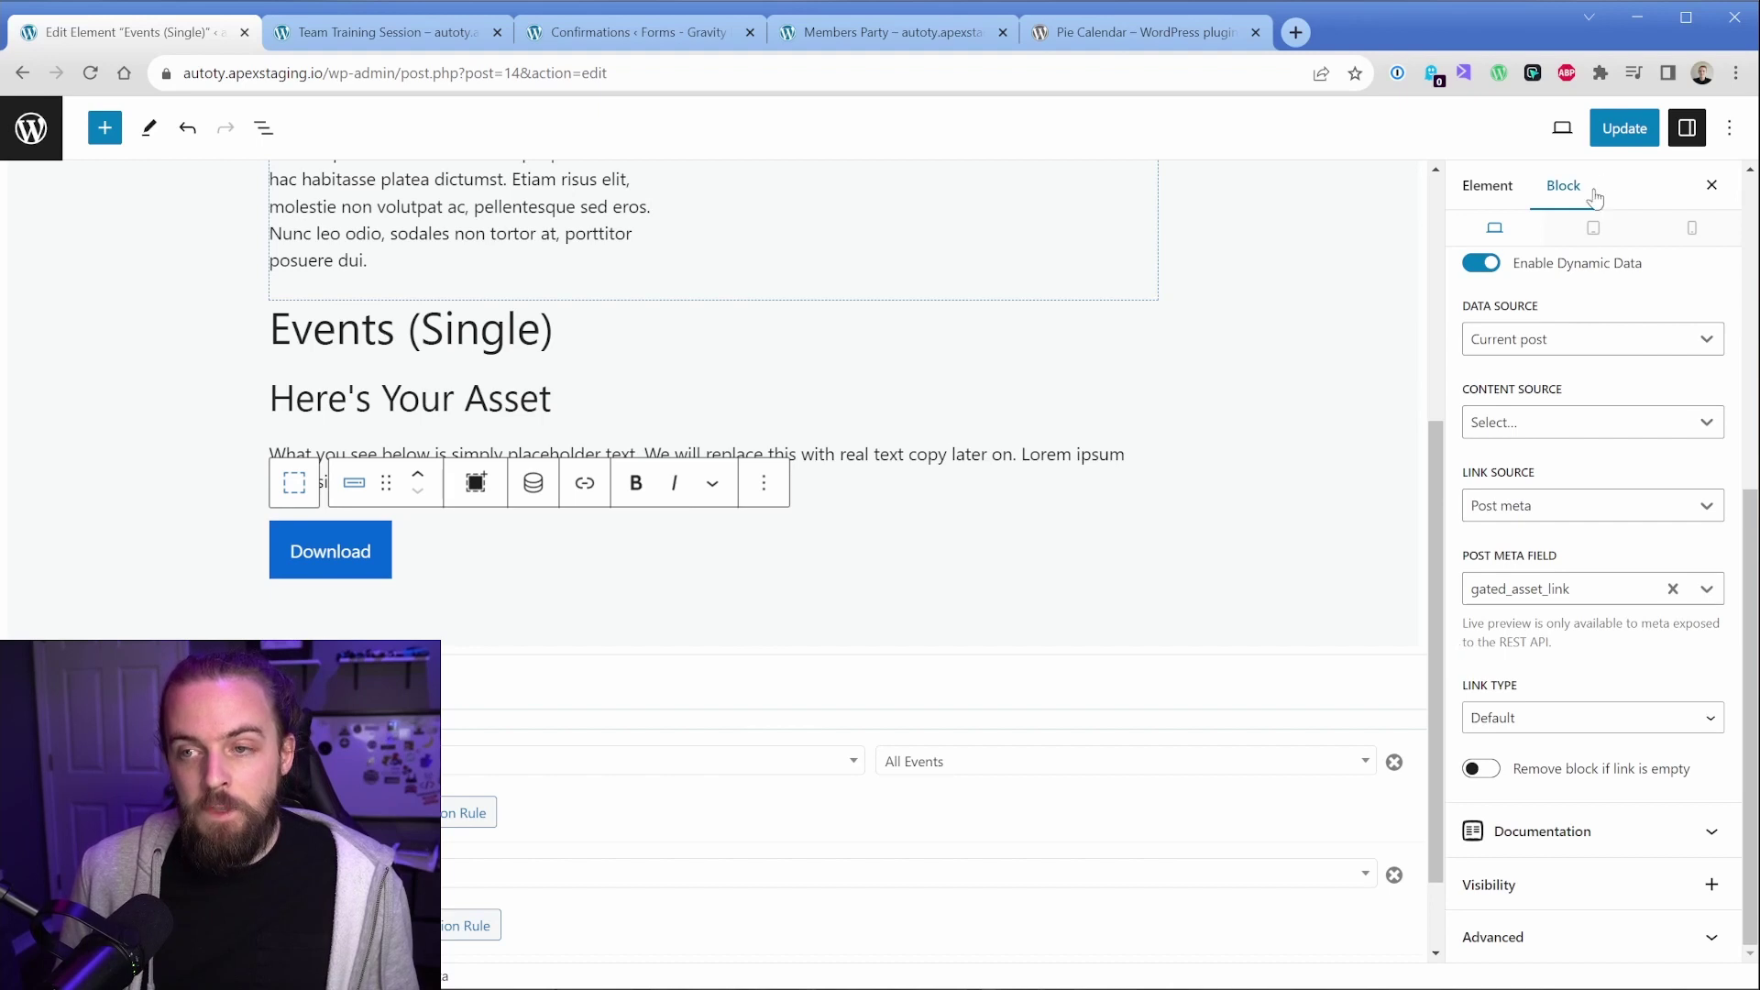
{"action": "left_click", "coordinate": [1637, 142]}
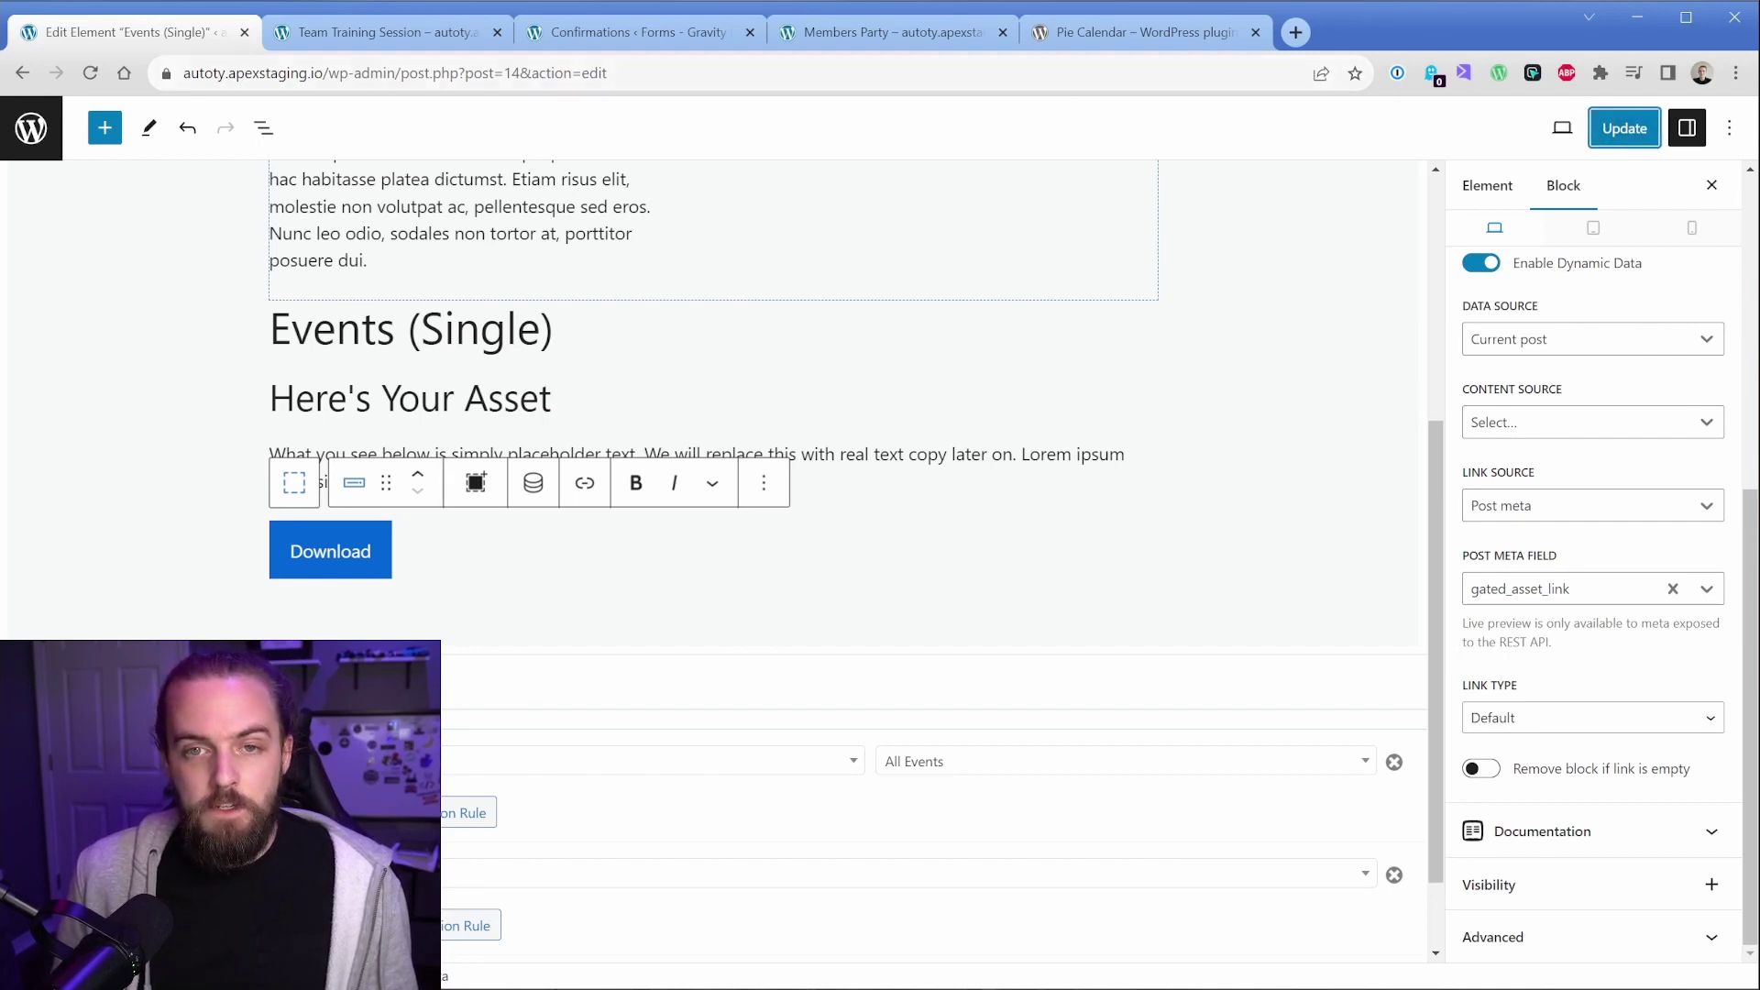
Reload Team Training Session, submit the autofilled Register form, and check Download opens the pexels image.
{"action": "left_click", "coordinate": [391, 28]}
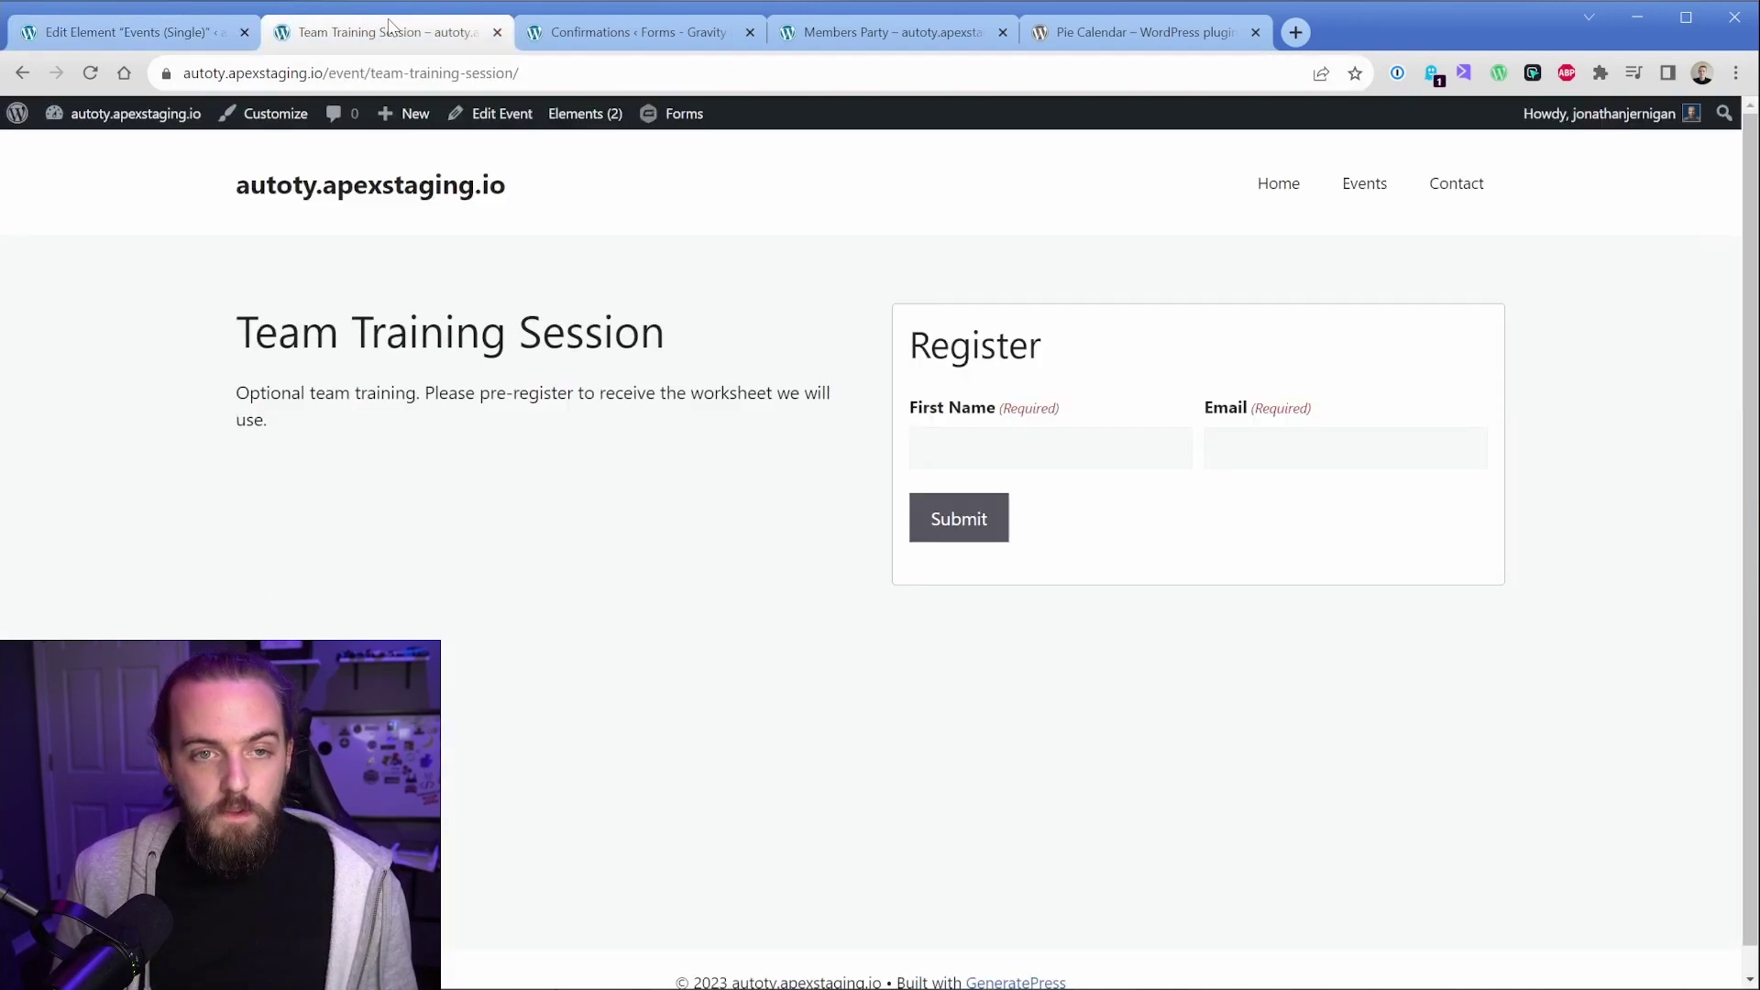
{"action": "key", "text": "F5"}
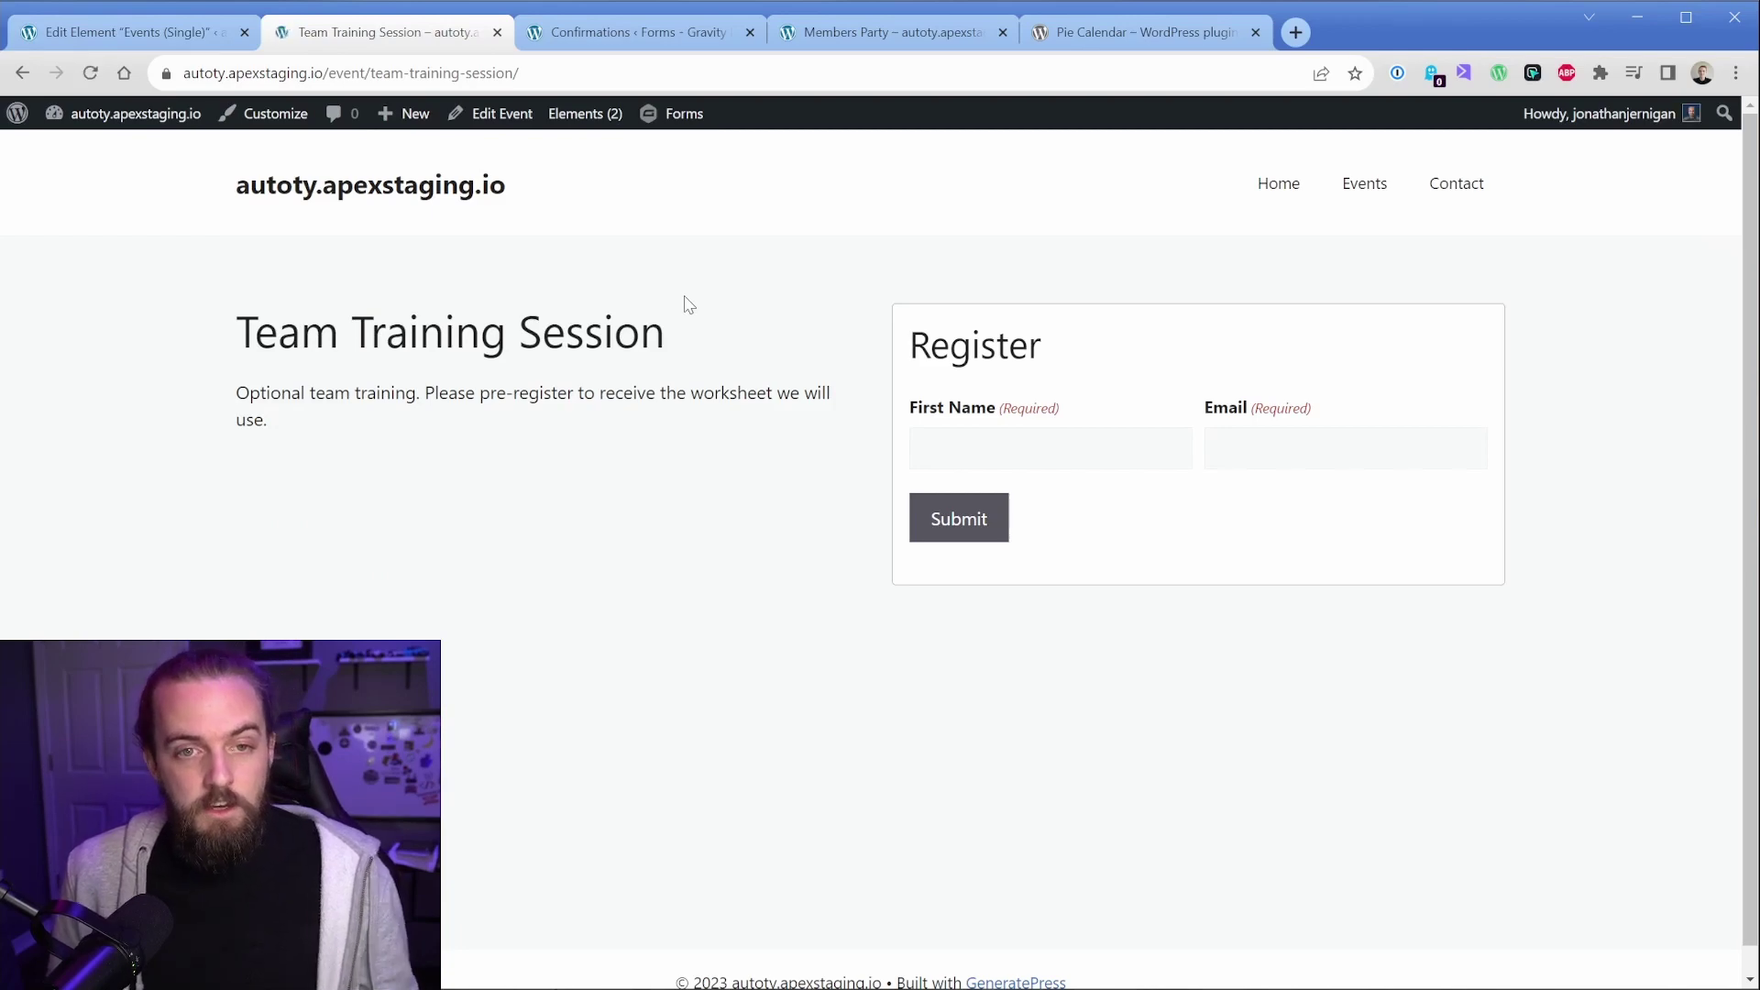
{"action": "left_click", "coordinate": [1050, 448]}
{"action": "left_click", "coordinate": [1100, 539]}
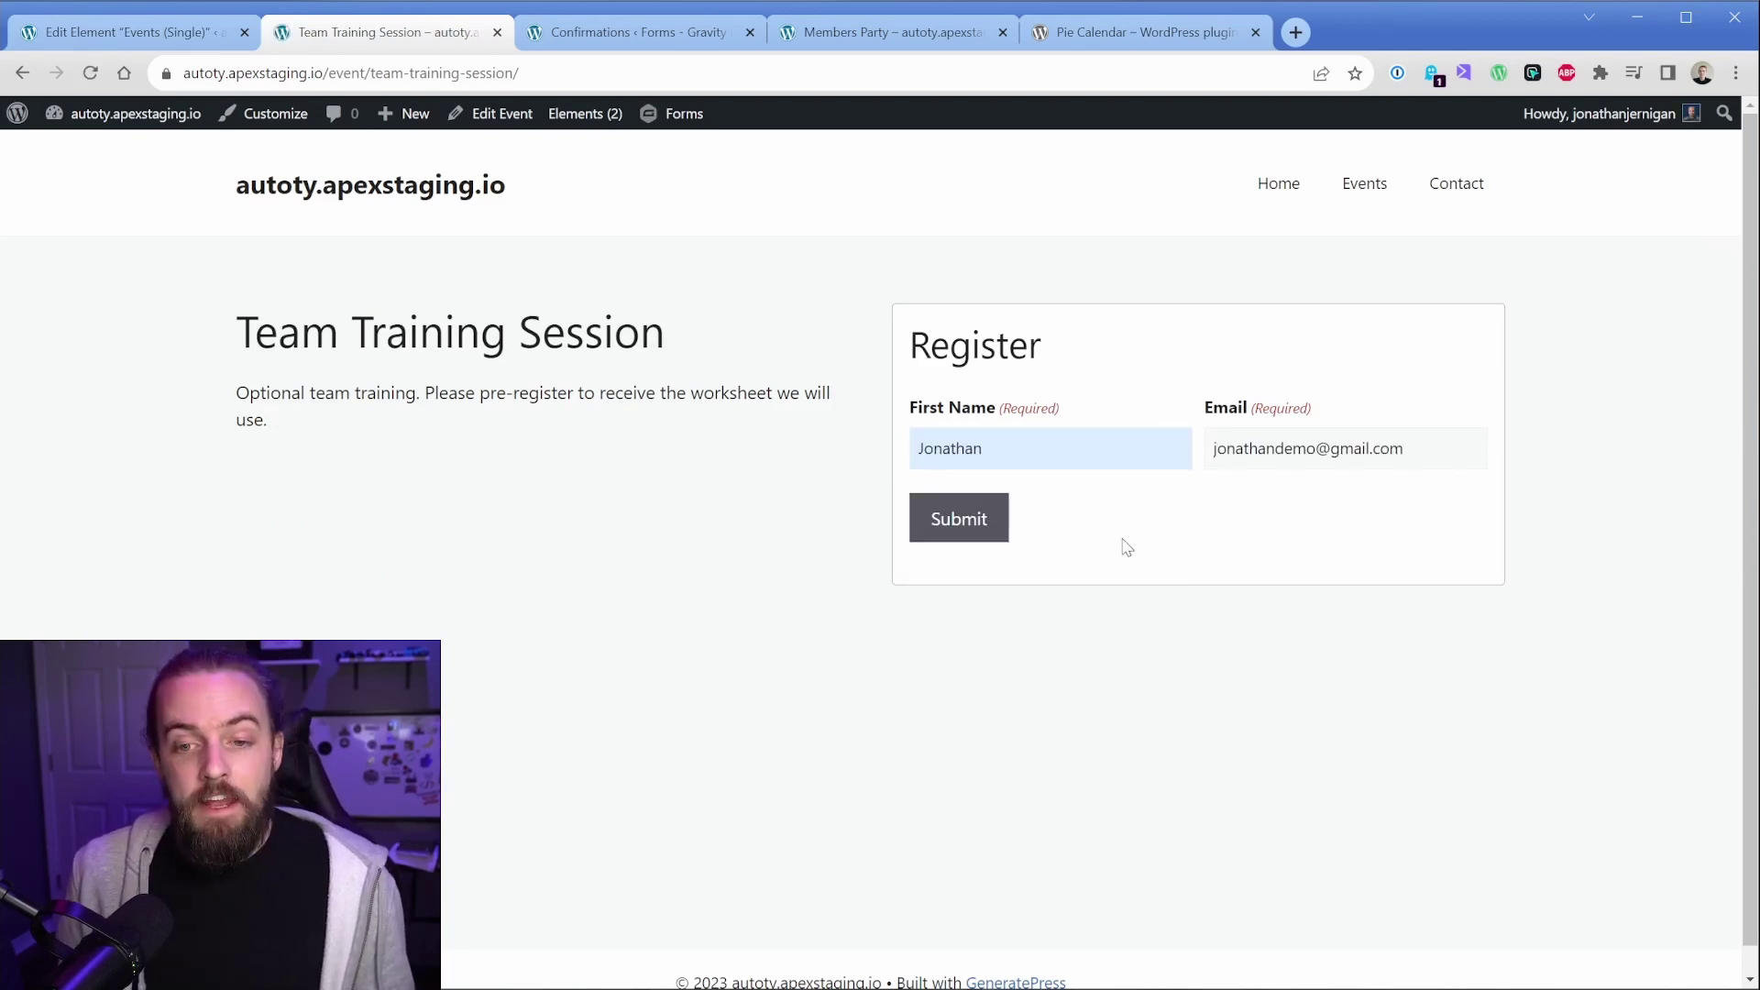
{"action": "left_click", "coordinate": [976, 524]}
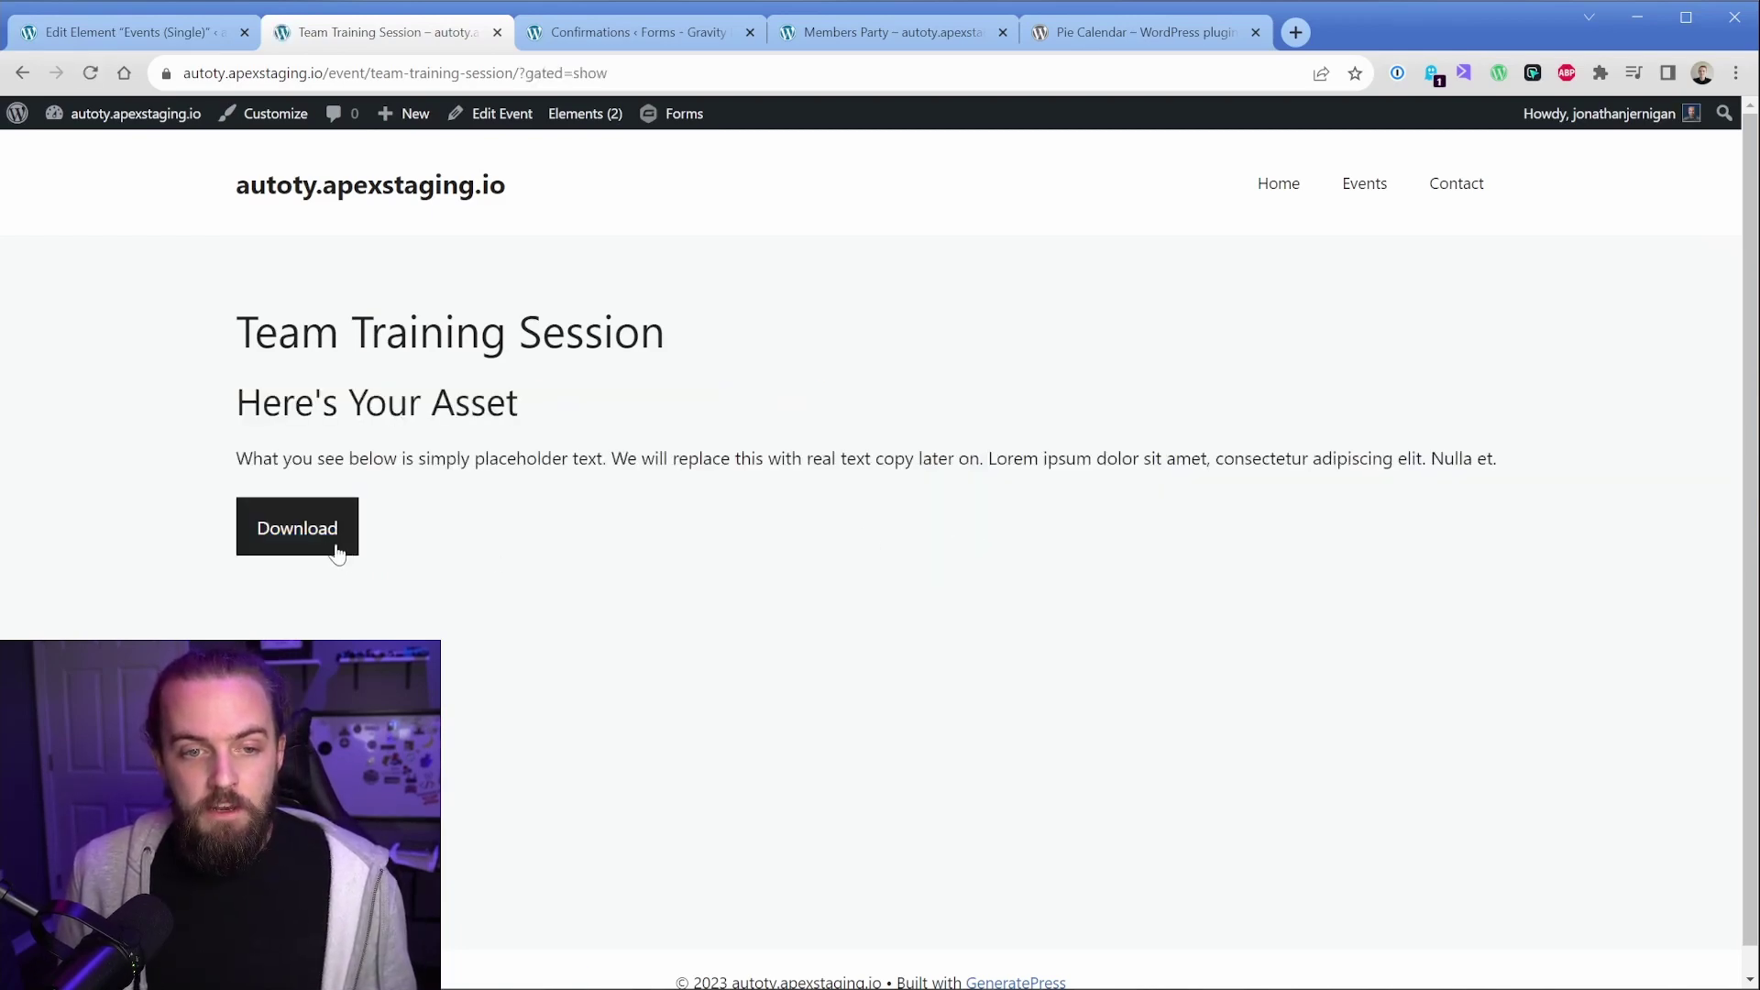
{"action": "left_click", "coordinate": [310, 541]}
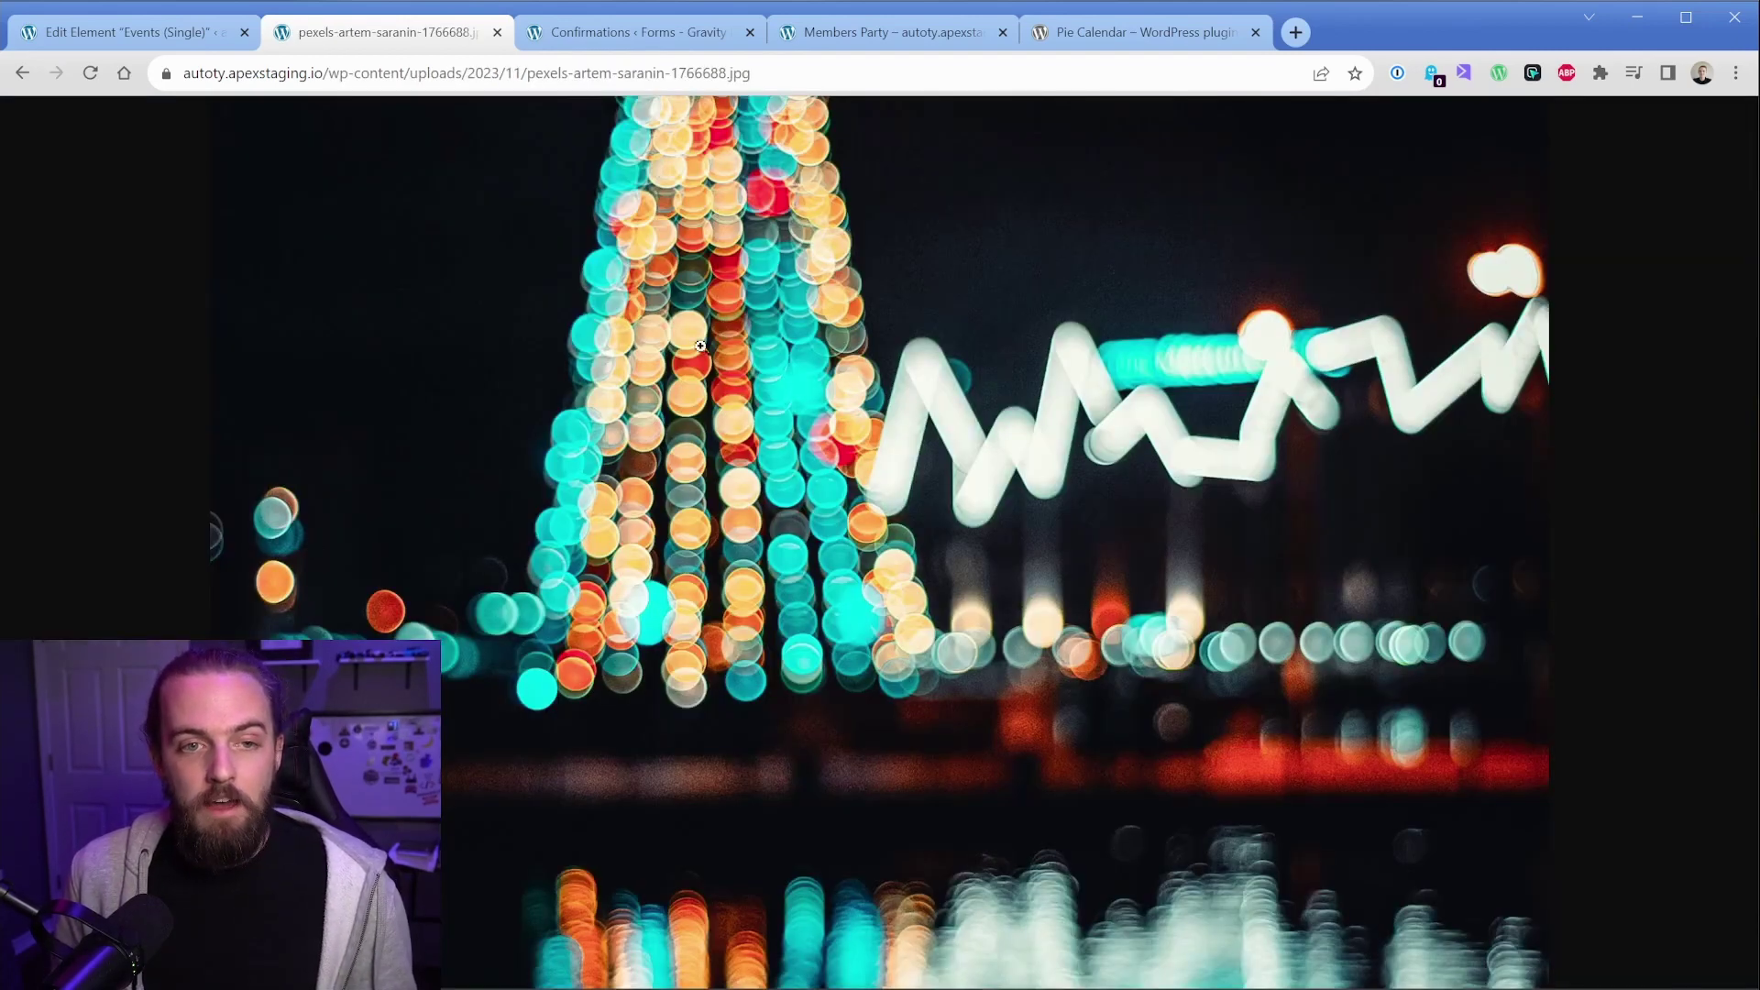
{"action": "key", "text": "alt+Left"}
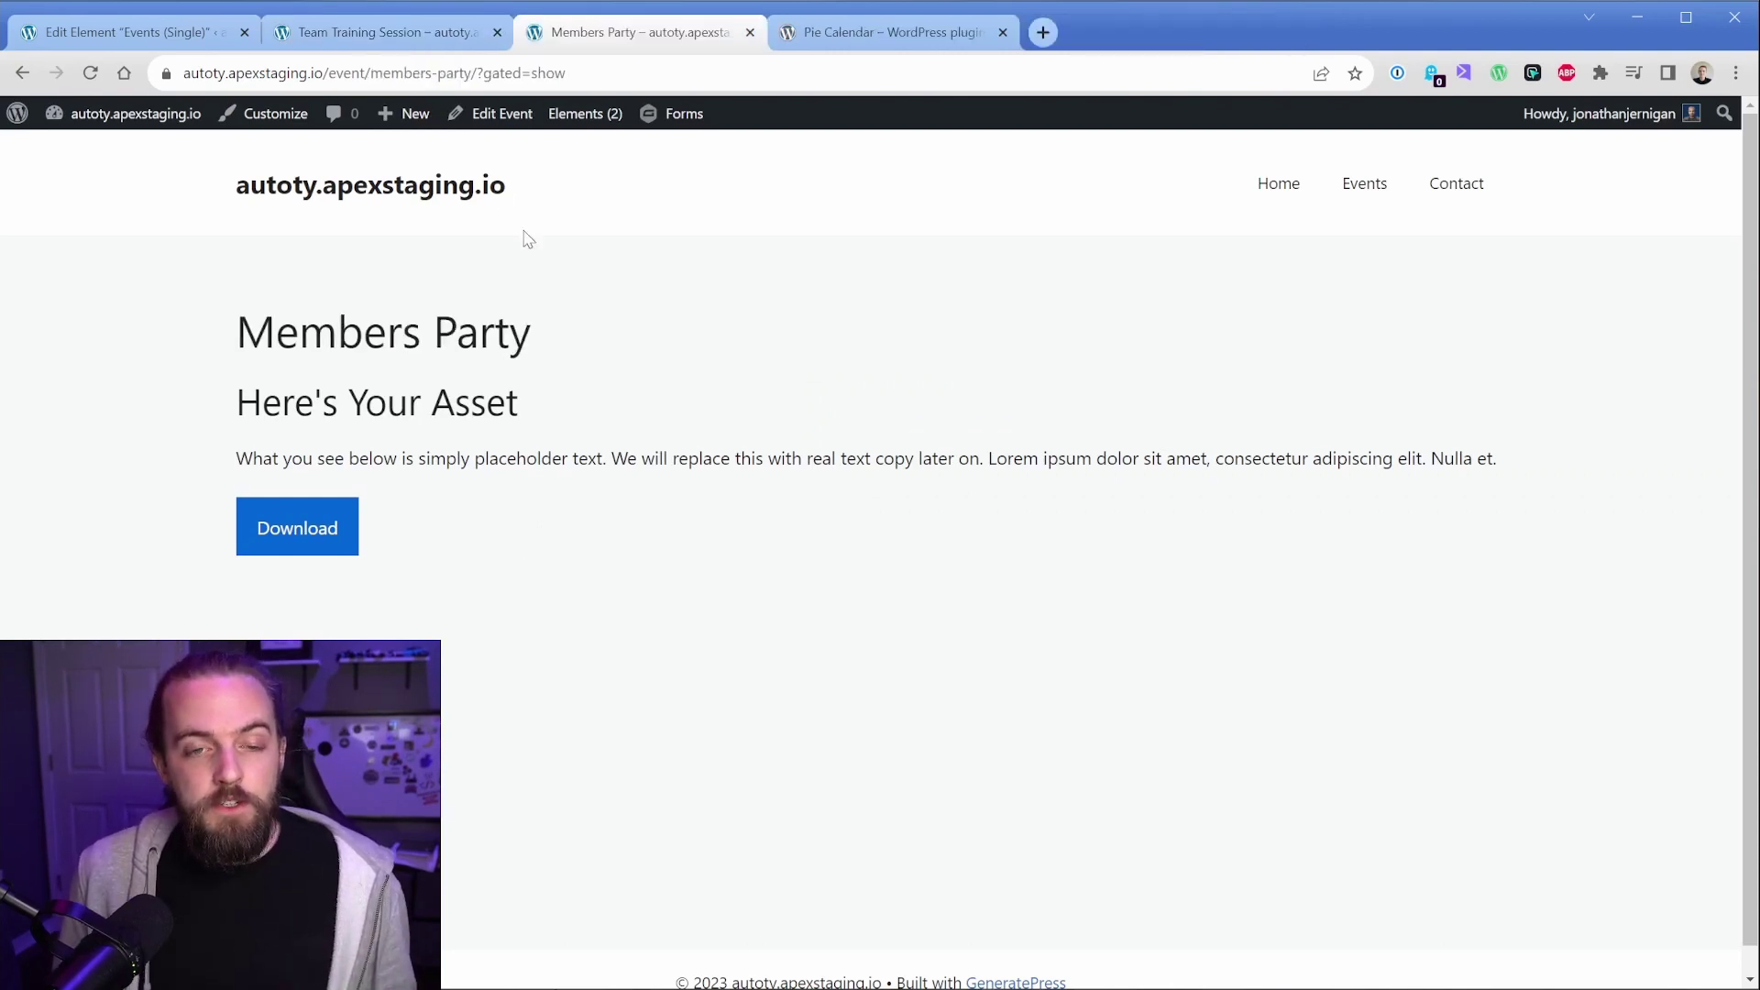
Update the Members Party event and view its public page with the Register form.
{"action": "left_click", "coordinate": [491, 112]}
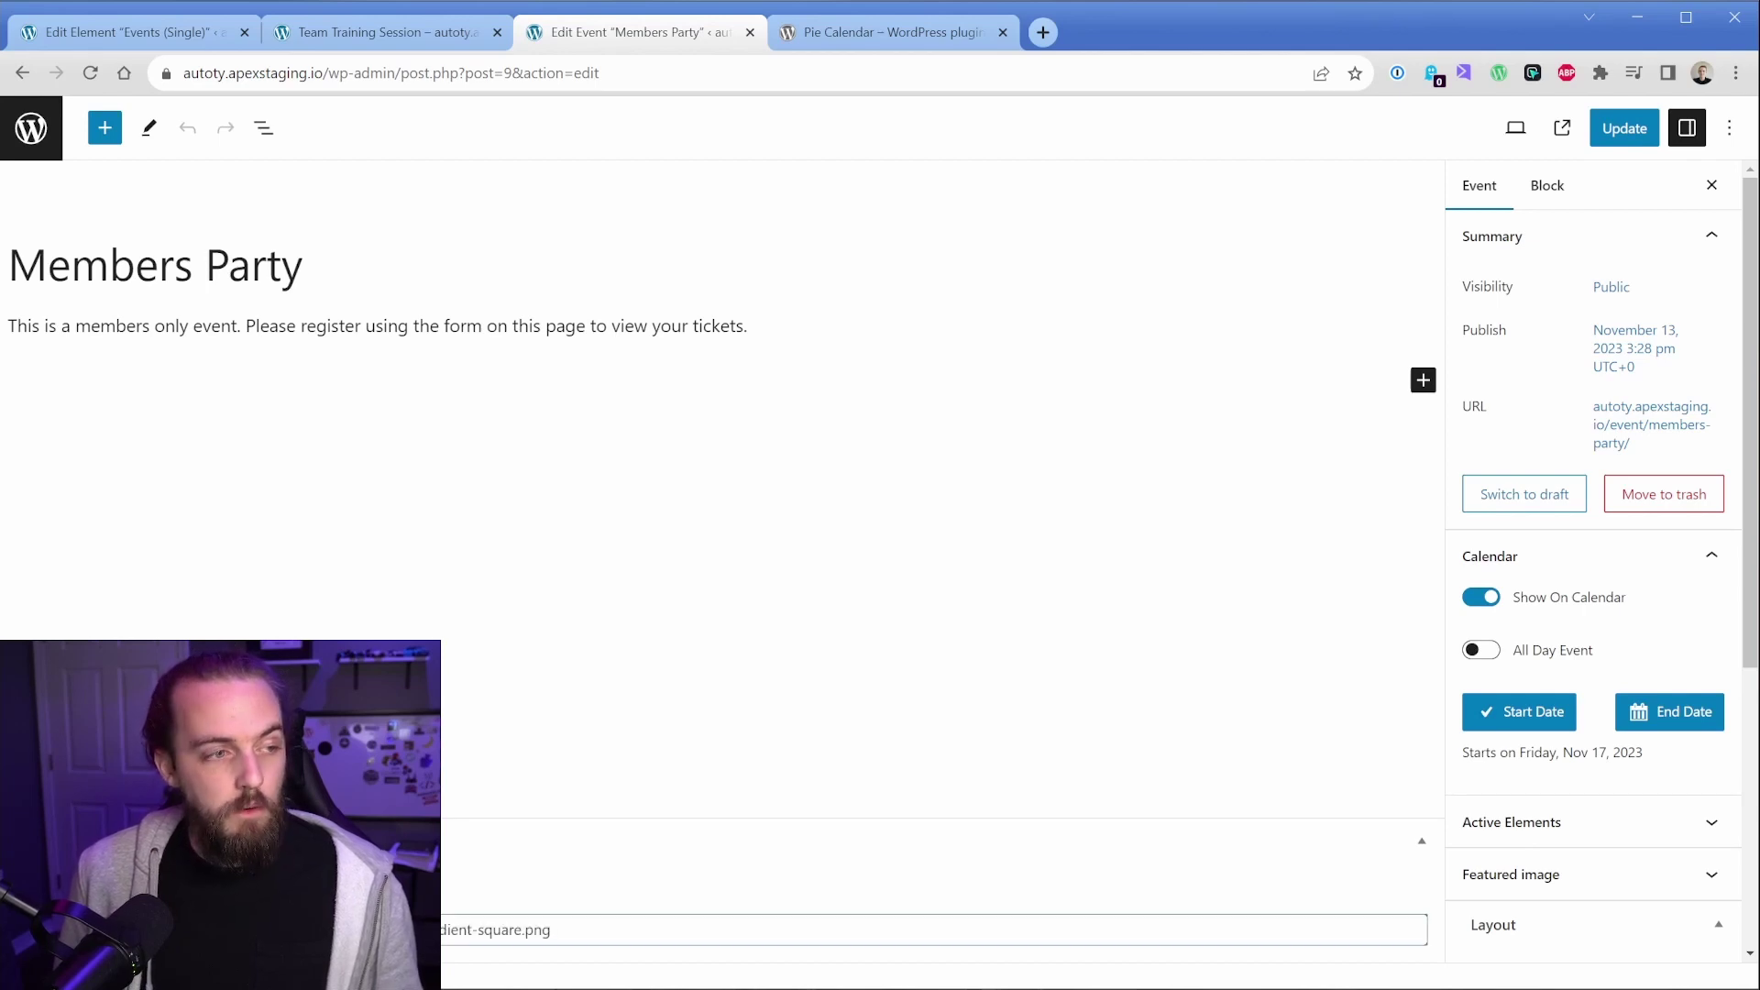
{"action": "left_click", "coordinate": [1627, 129]}
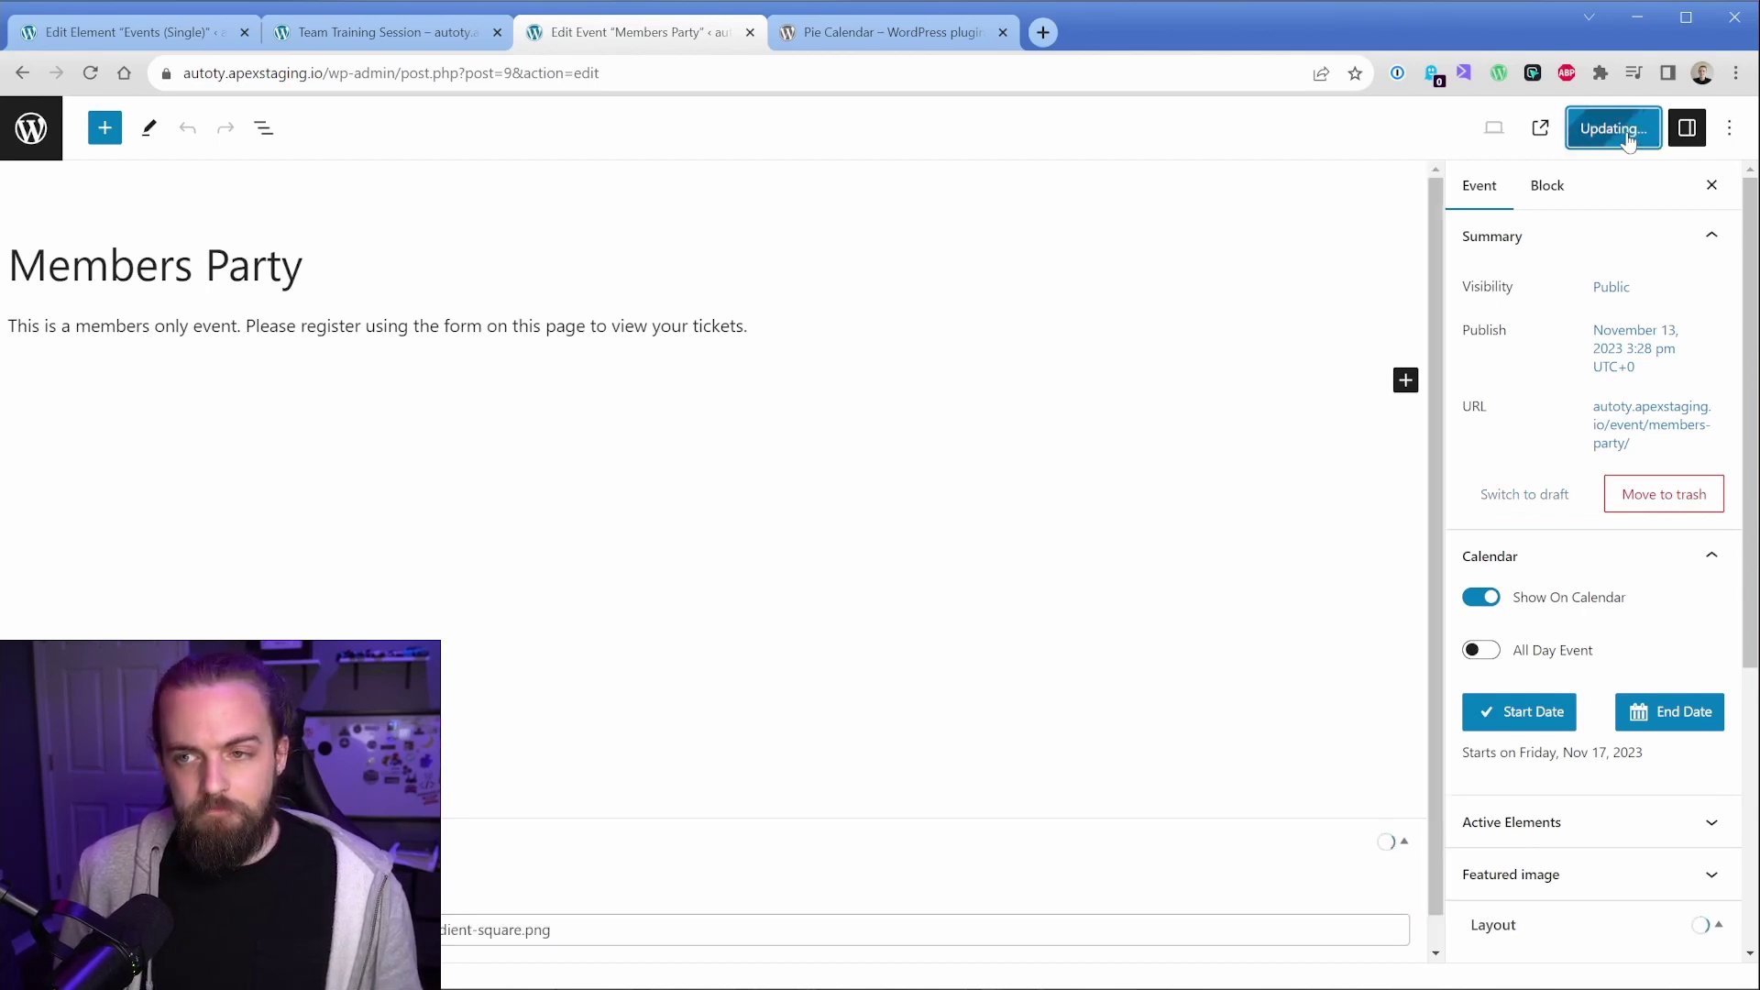
{"action": "left_click", "coordinate": [366, 958]}
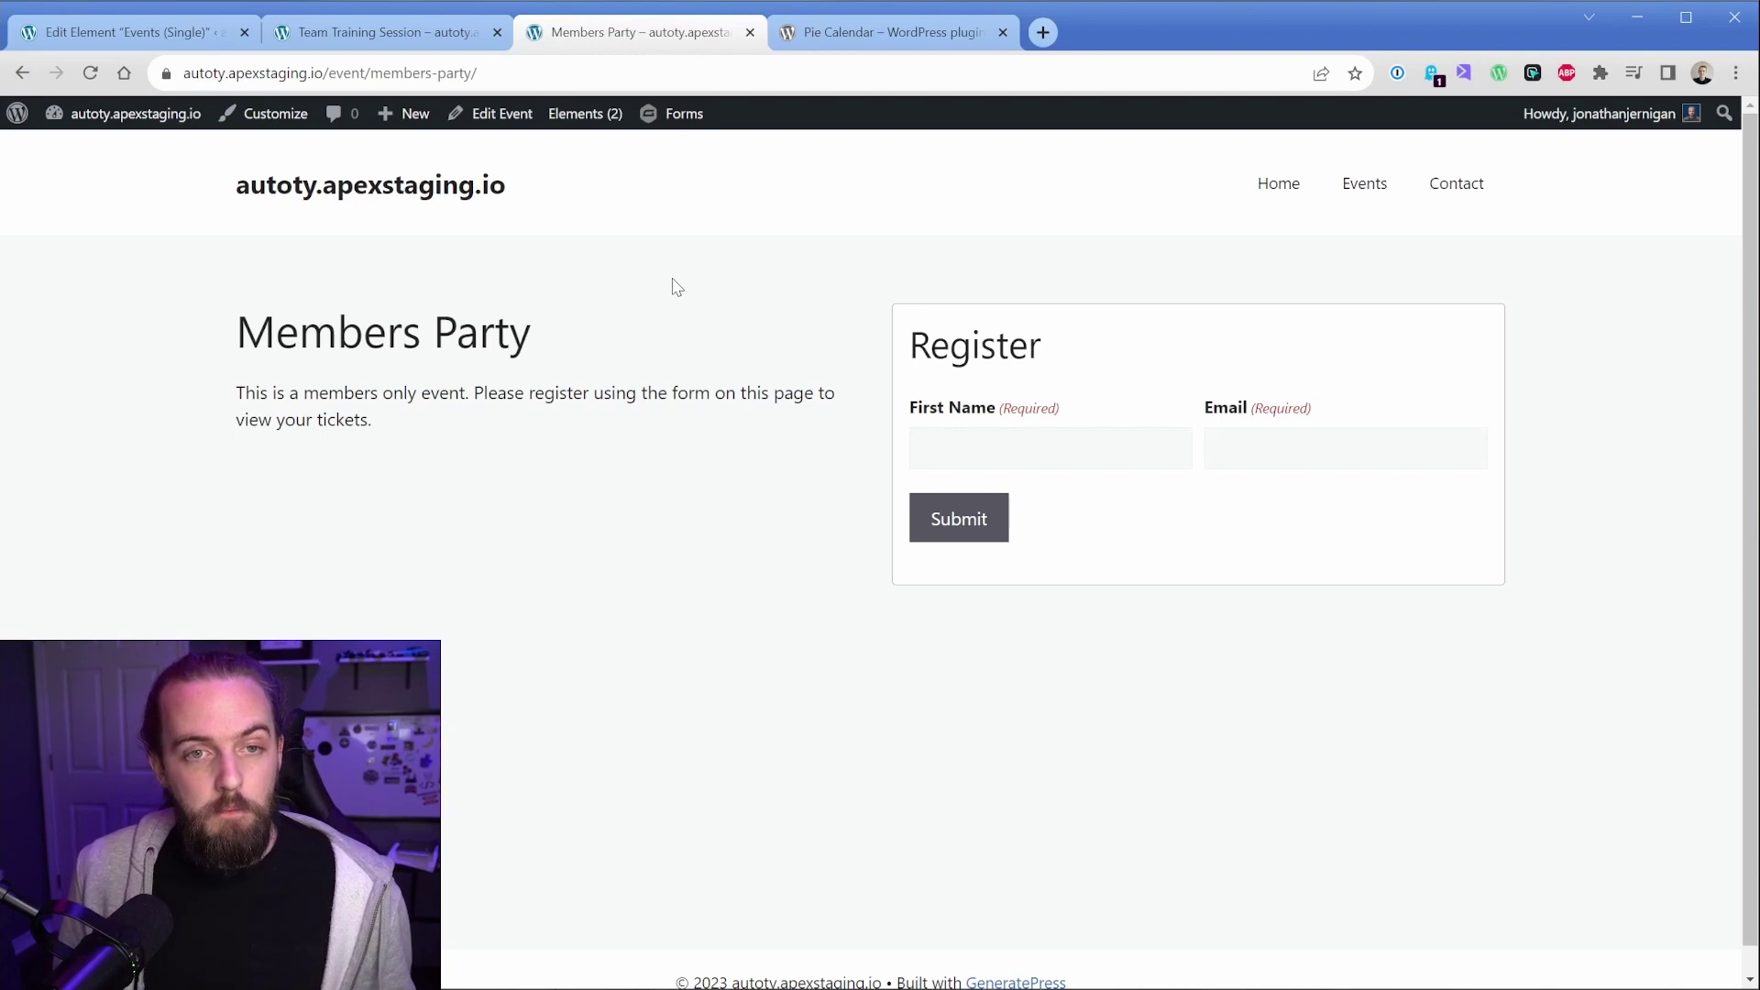
Return to the Team Training Session tab showing Here's Your Asset and the Download button.
{"action": "left_click", "coordinate": [424, 35]}
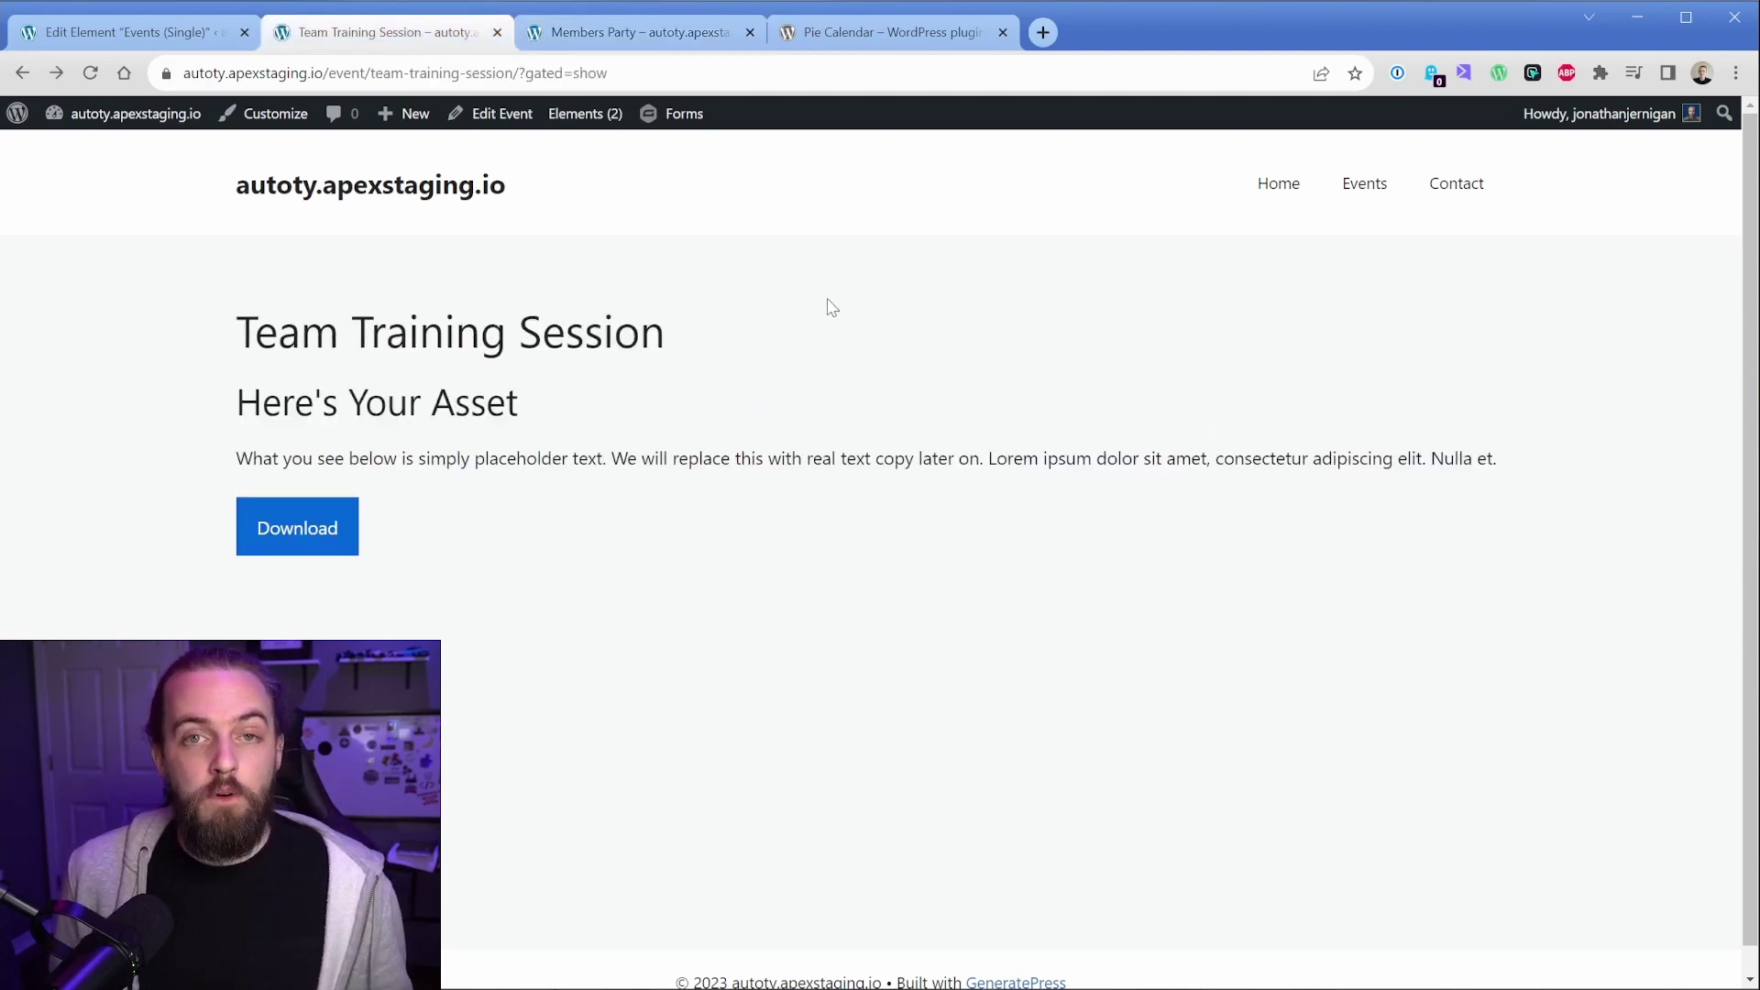